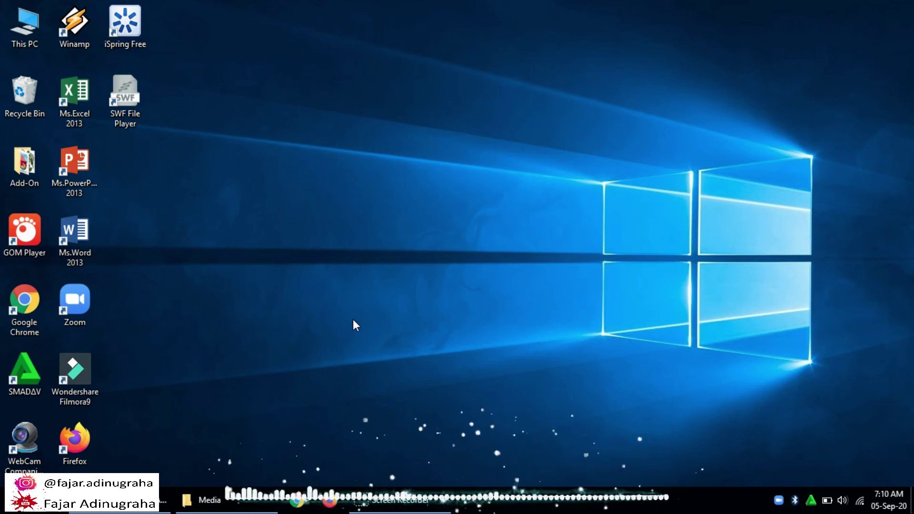
Bring up the MEDIA PEMBELAJARAN folder and launch the OpenShot-v2.5.1-x86_64 installer.
left_click(105, 401)
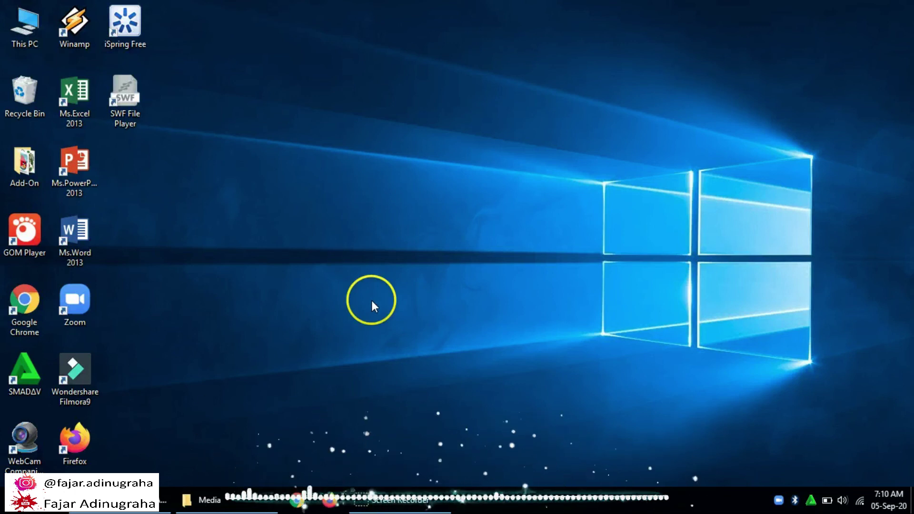
left_click(135, 493)
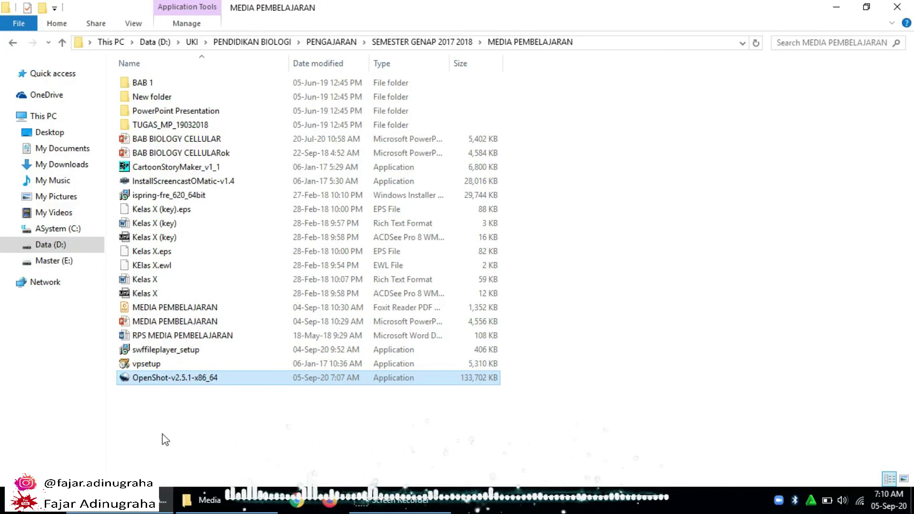
mouse_move(196, 378)
double_click(197, 380)
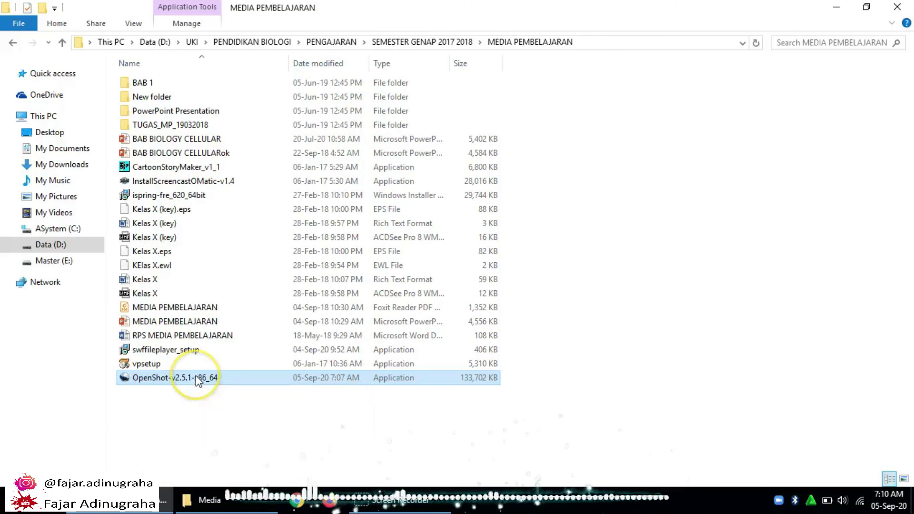
Disconnect the computer from its current Wi-Fi network.
left_click(860, 500)
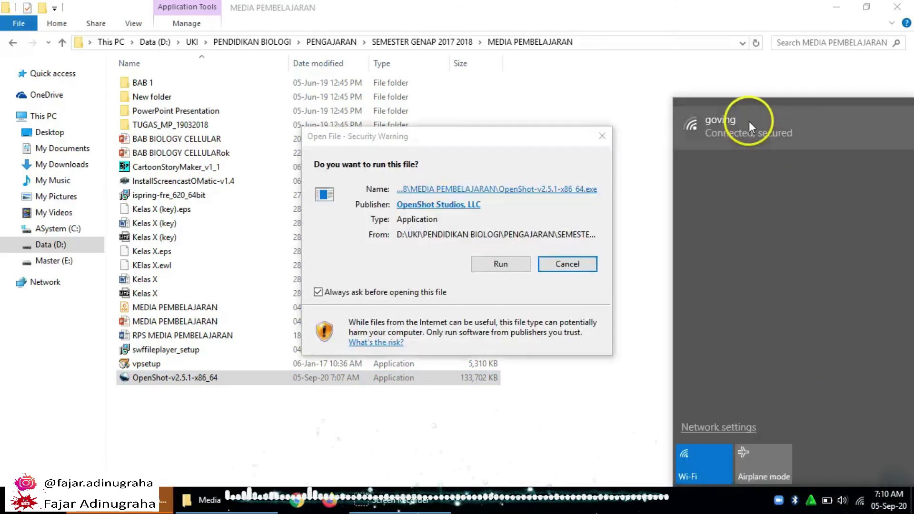
left_click(750, 122)
left_click(855, 189)
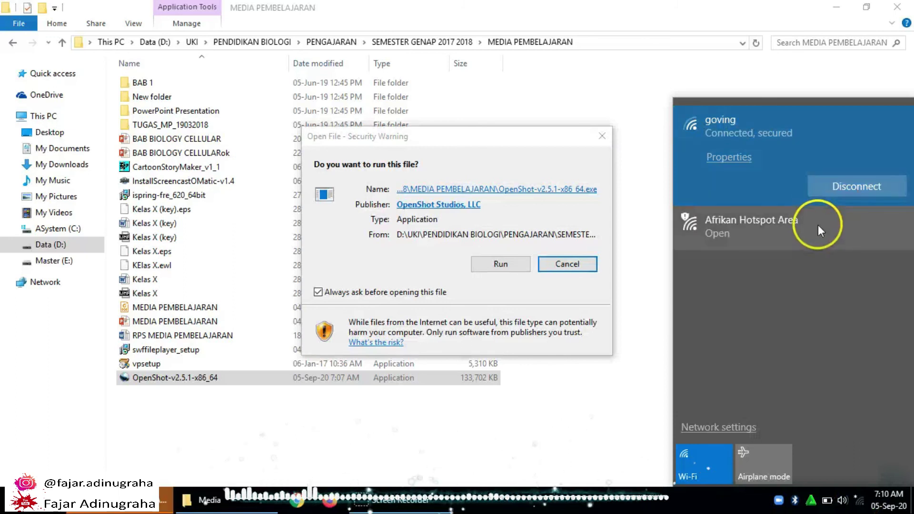
Allow the OpenShot installer to run and choose English as the setup language.
left_click(507, 265)
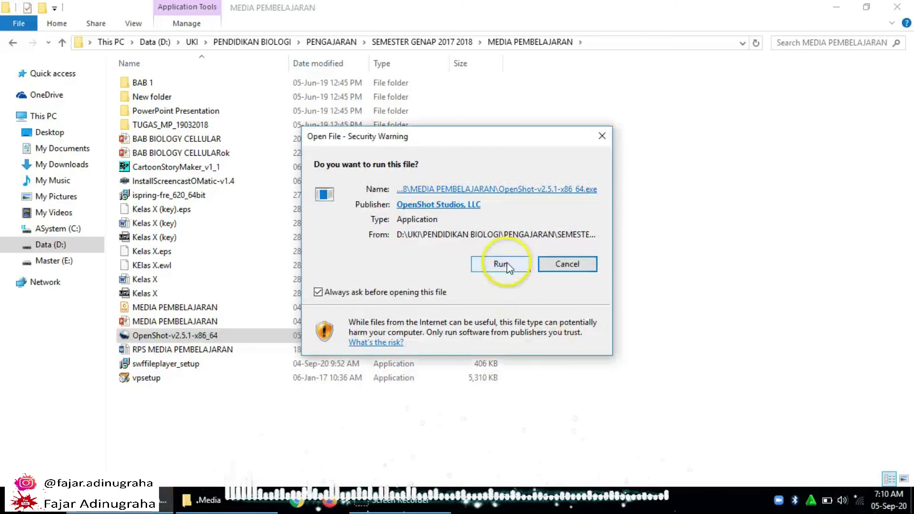
left_click(508, 269)
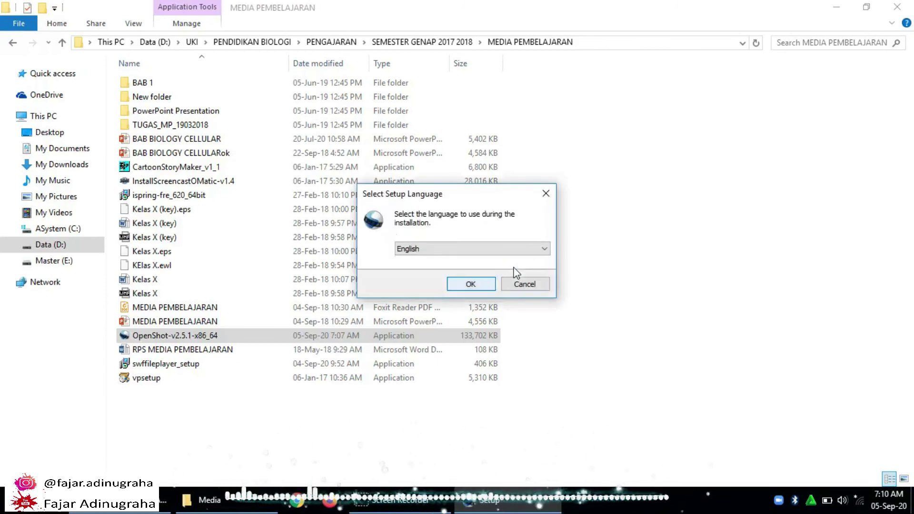
left_click(486, 285)
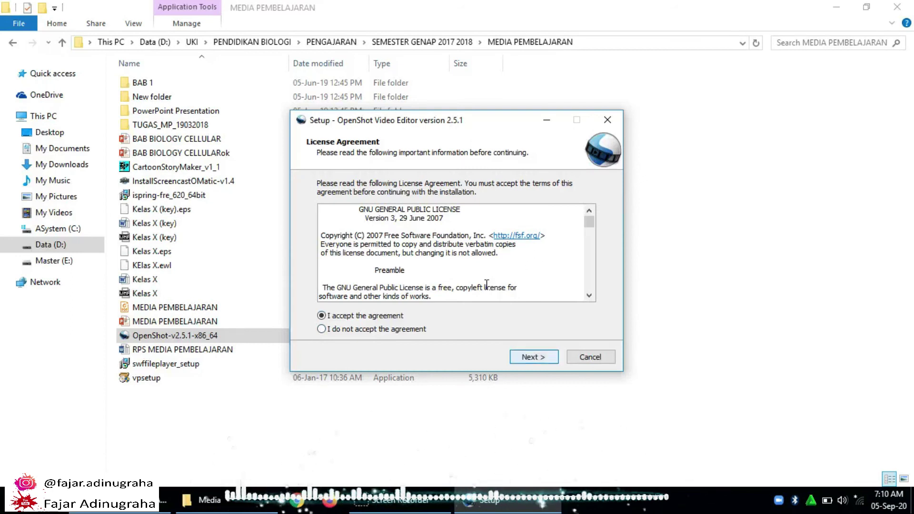
Accept the license agreement, install OpenShot with the default additional tasks and launch it on finishing, with the folder window minimized.
key("Return")
key("Return")
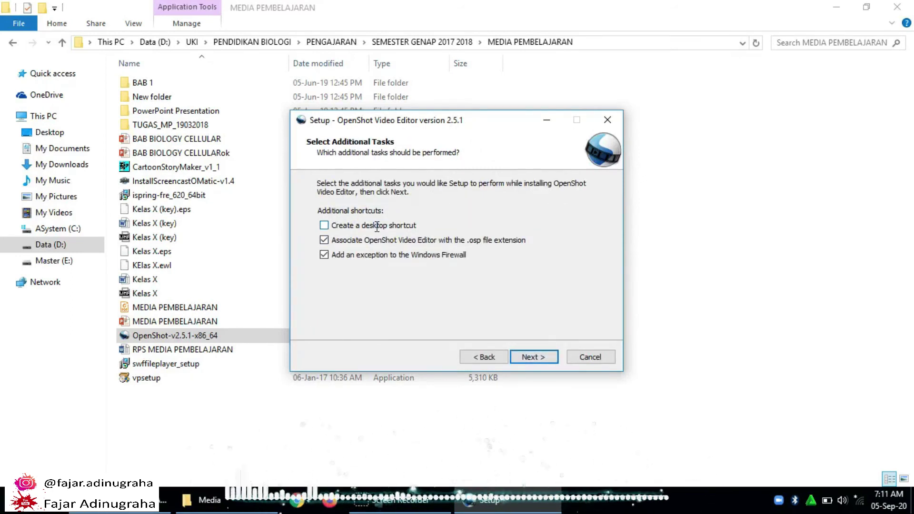
left_click(533, 356)
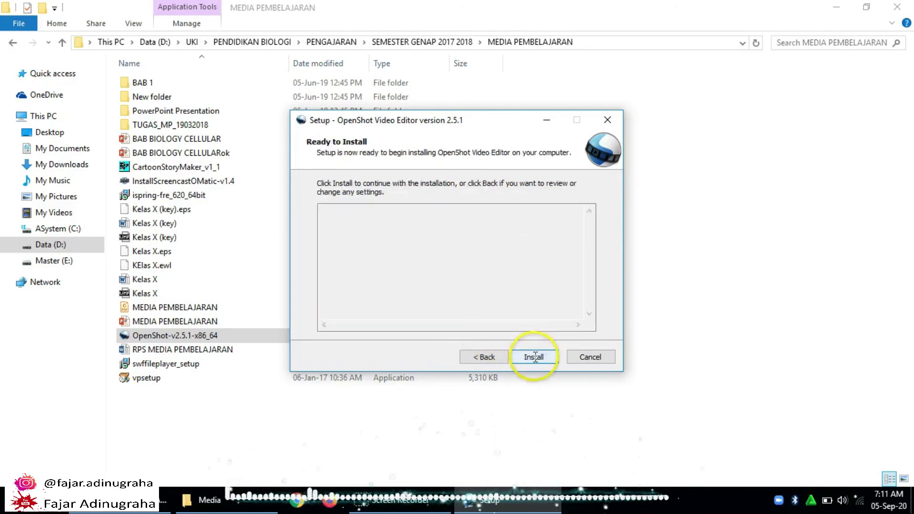
left_click(534, 357)
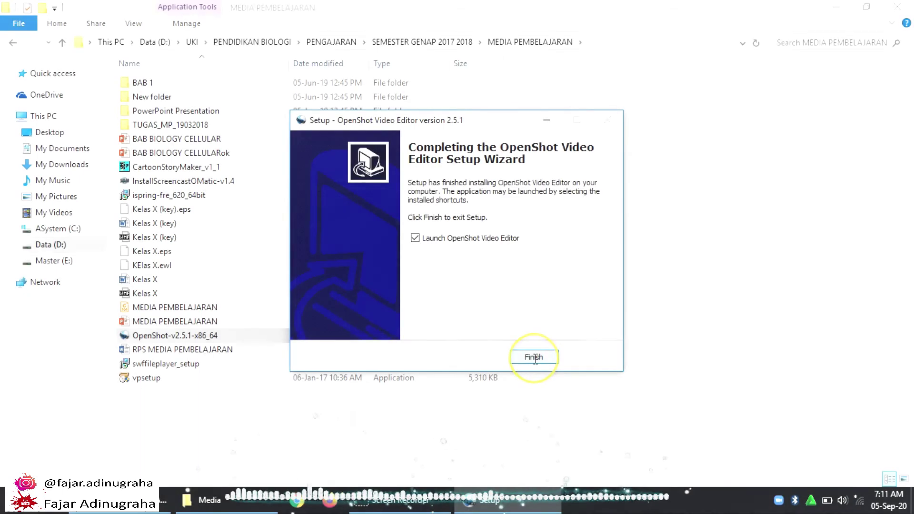
left_click(534, 358)
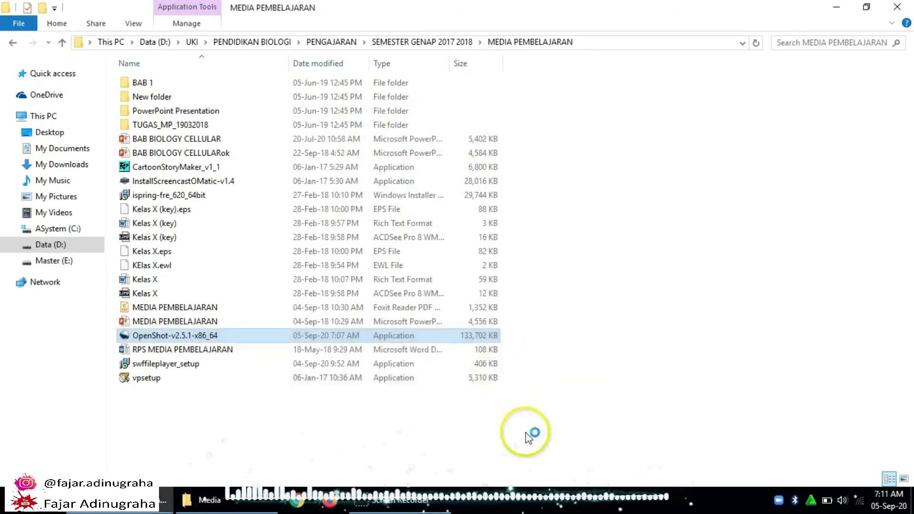
left_click(837, 9)
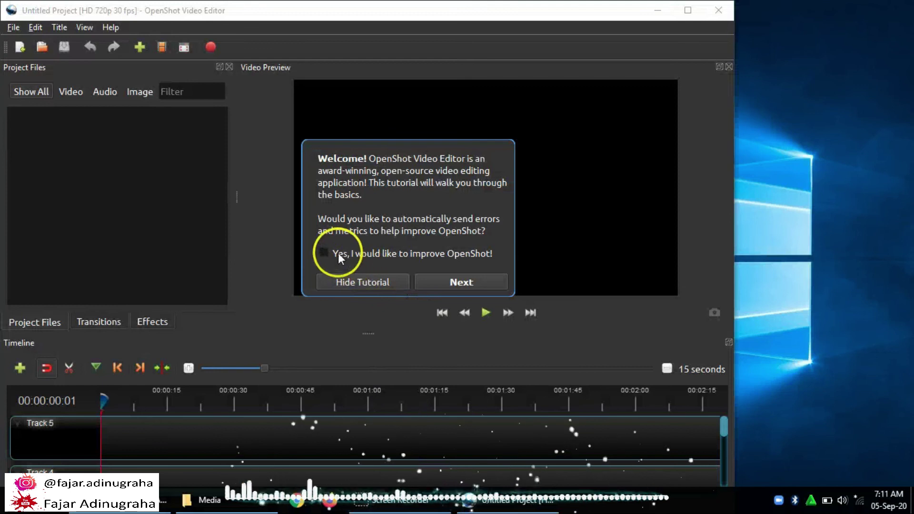
Go through the welcome tutorial to its end with error and metrics reporting left off, and maximize the editor window.
left_click(338, 252)
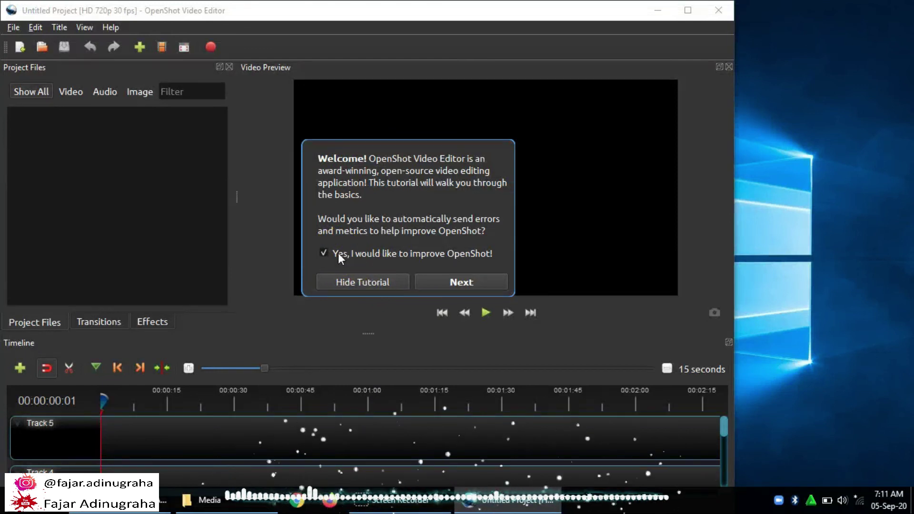
left_click(338, 252)
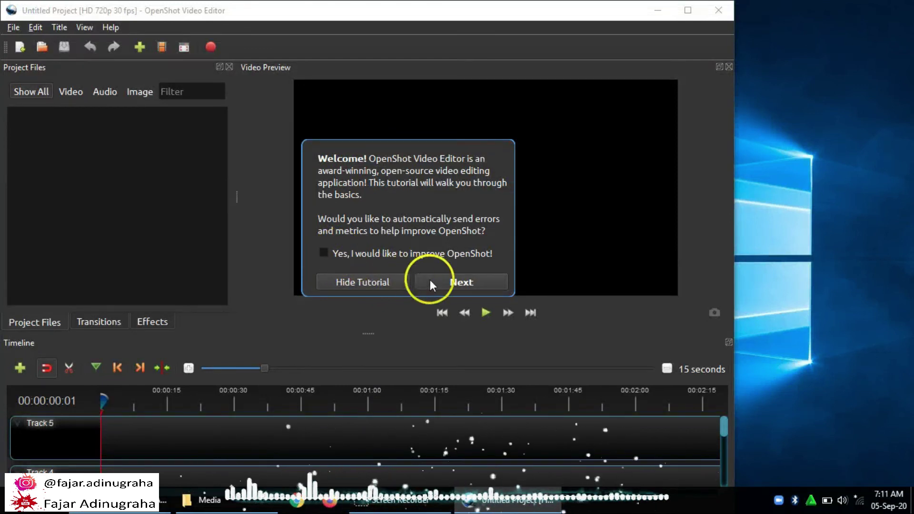
left_click(430, 281)
left_click(209, 229)
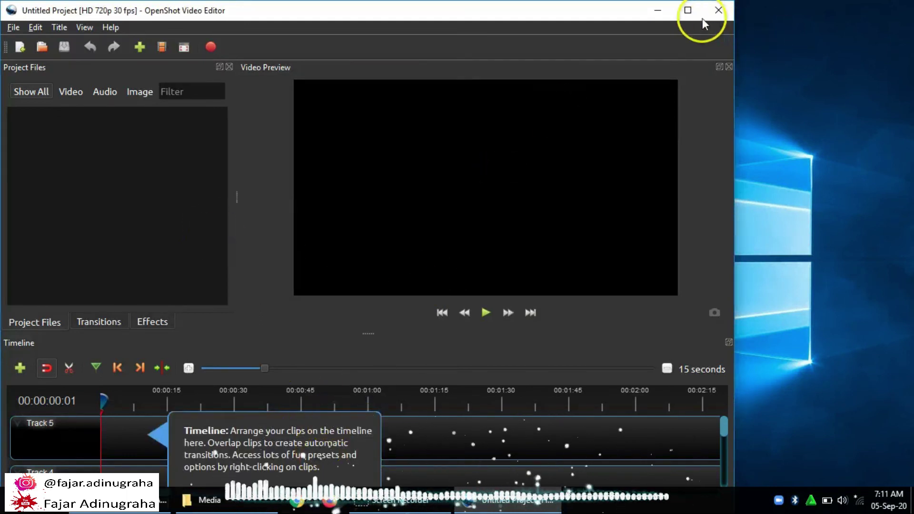
left_click(683, 14)
left_click(319, 474)
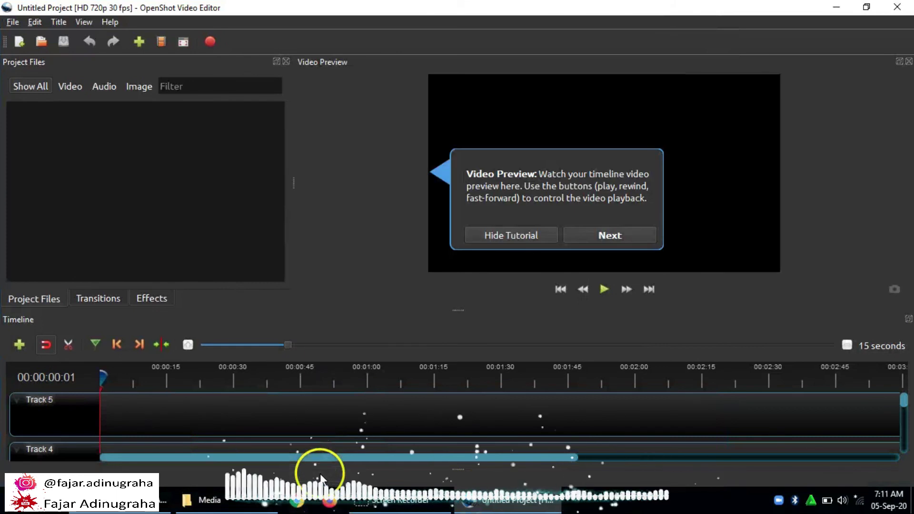
left_click(630, 233)
left_click(424, 112)
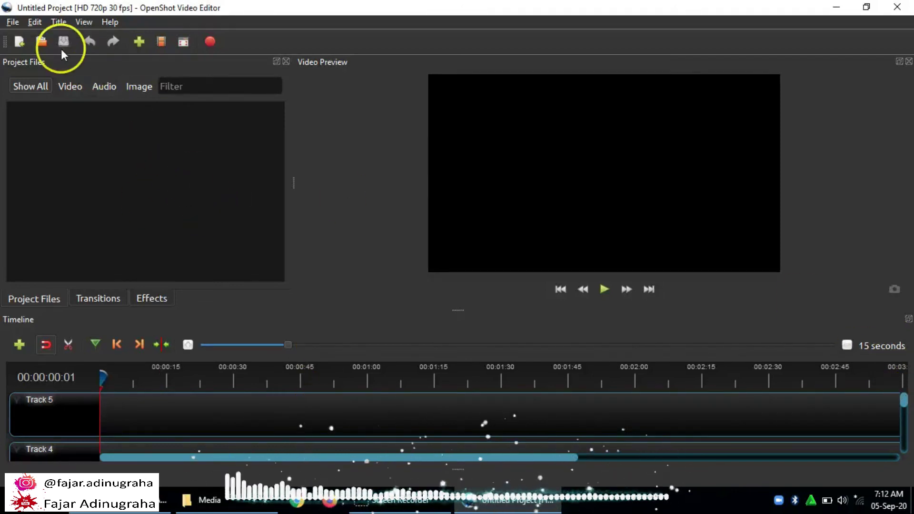
Look through the Media folder on drive D for the Screencast video, and return to OpenShot.
left_click(136, 506)
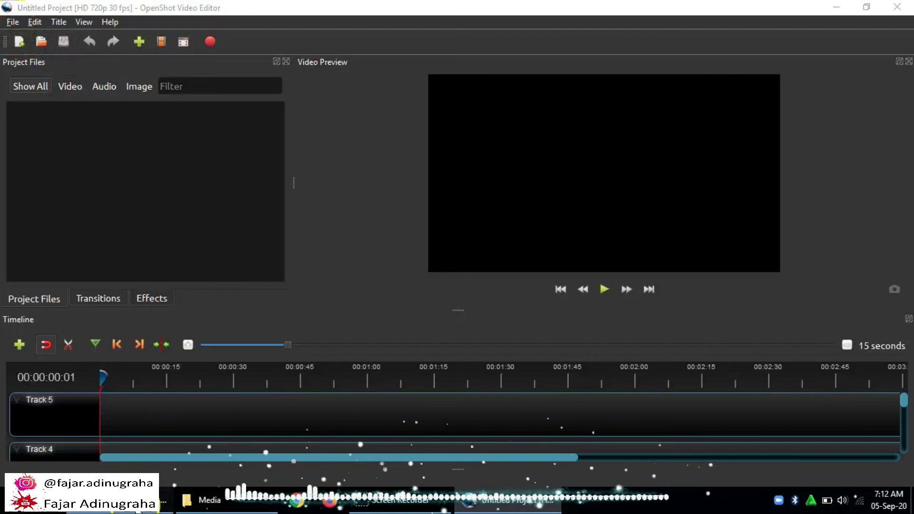
left_click(49, 244)
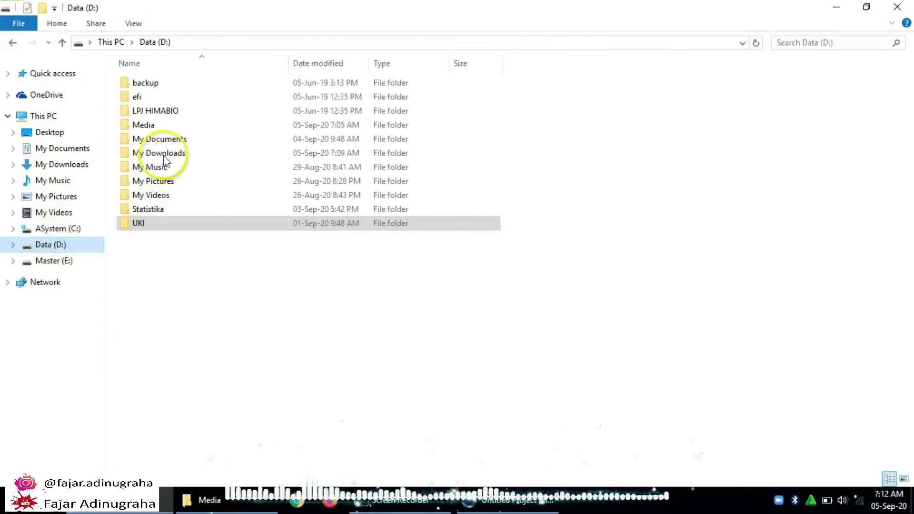
double_click(162, 125)
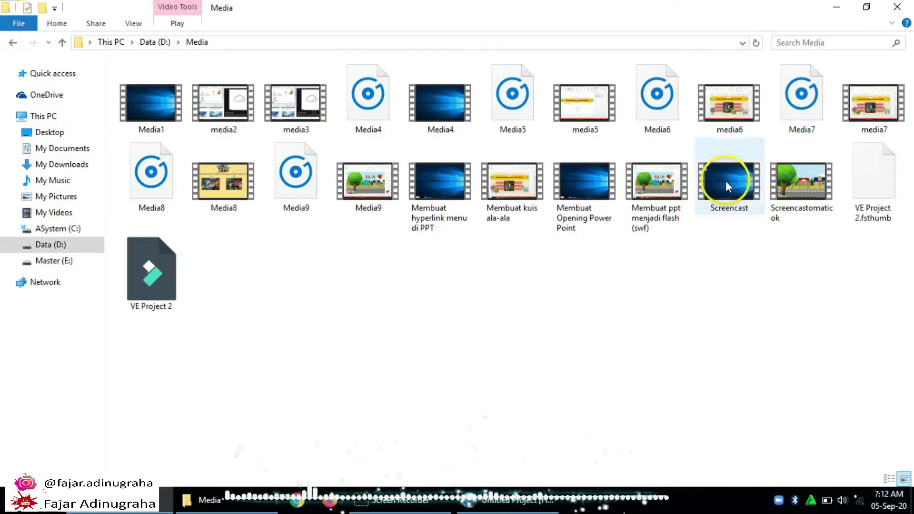
left_click(508, 506)
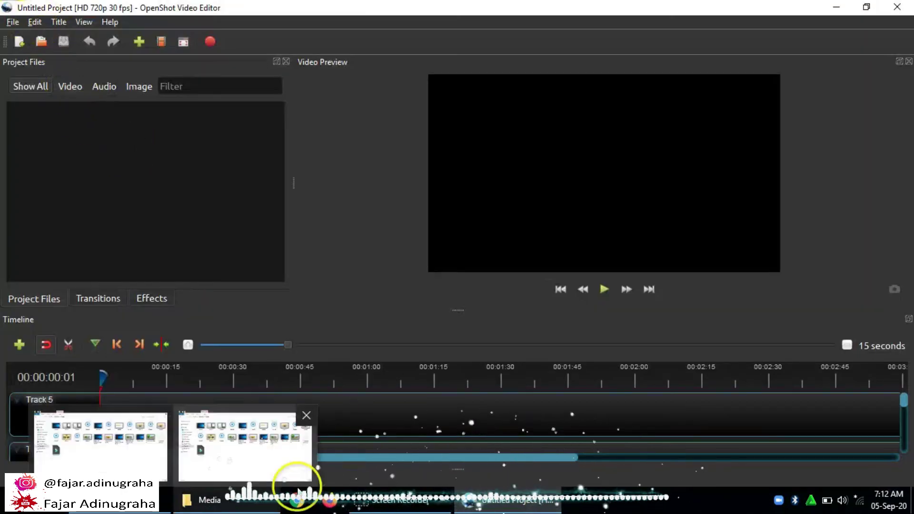
Import the Screencast video from the Media folder on drive D into the project files.
left_click(15, 23)
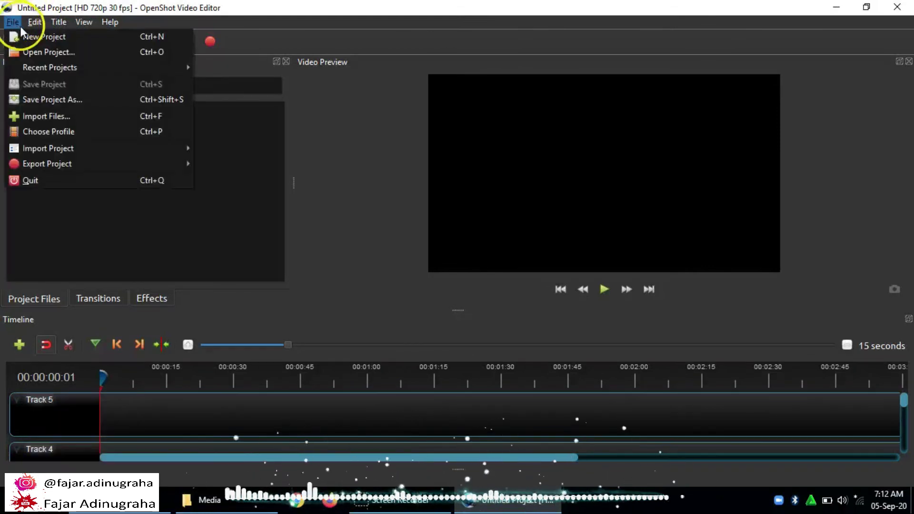
left_click(52, 117)
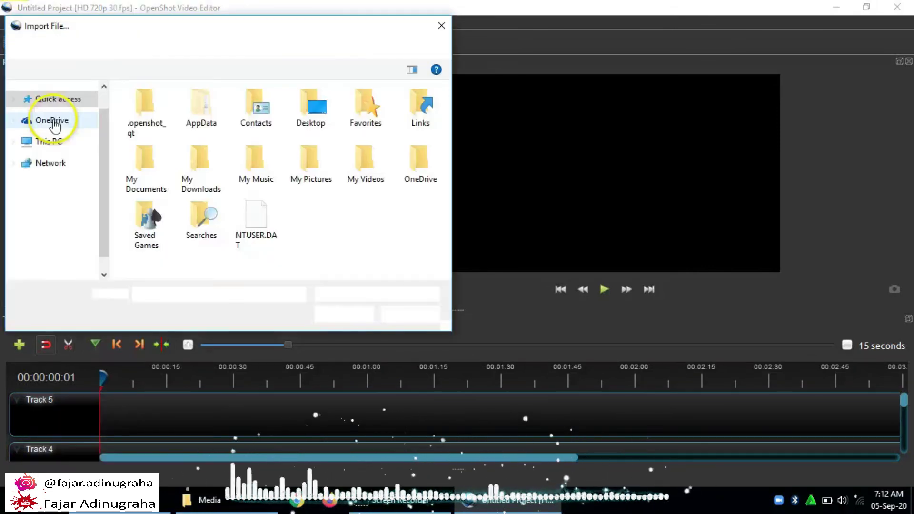
left_click(55, 243)
double_click(168, 155)
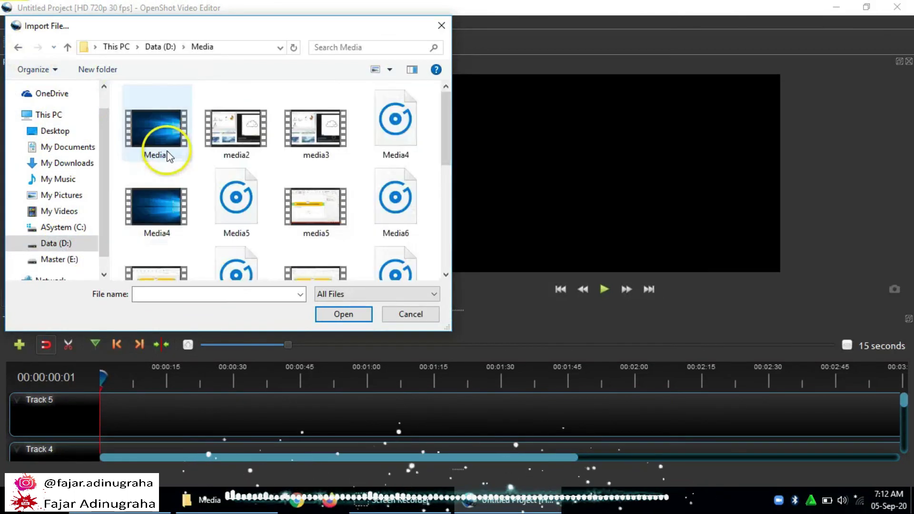
left_click_drag(447, 113, 447, 209)
left_click(375, 163)
left_click(351, 315)
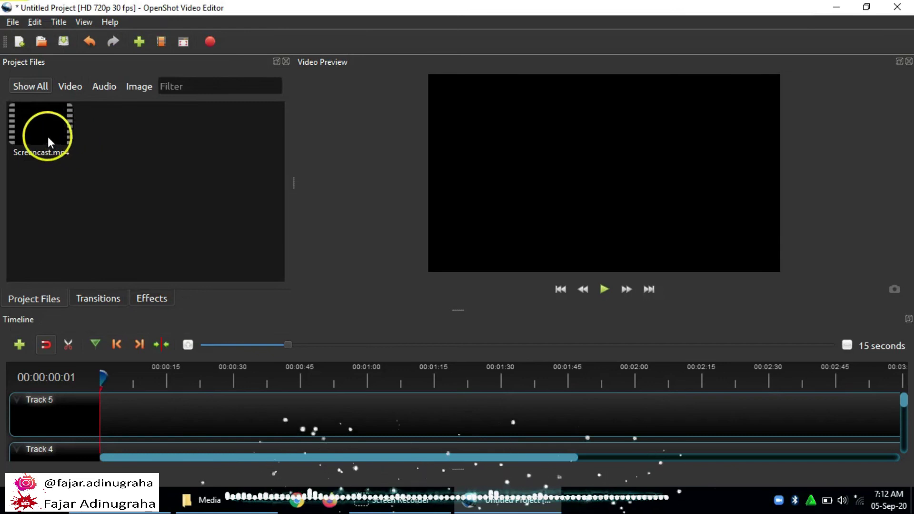
Place the Screencast.mp4 clip on Track 1 at the start of the timeline.
left_click_drag(53, 128, 903, 460)
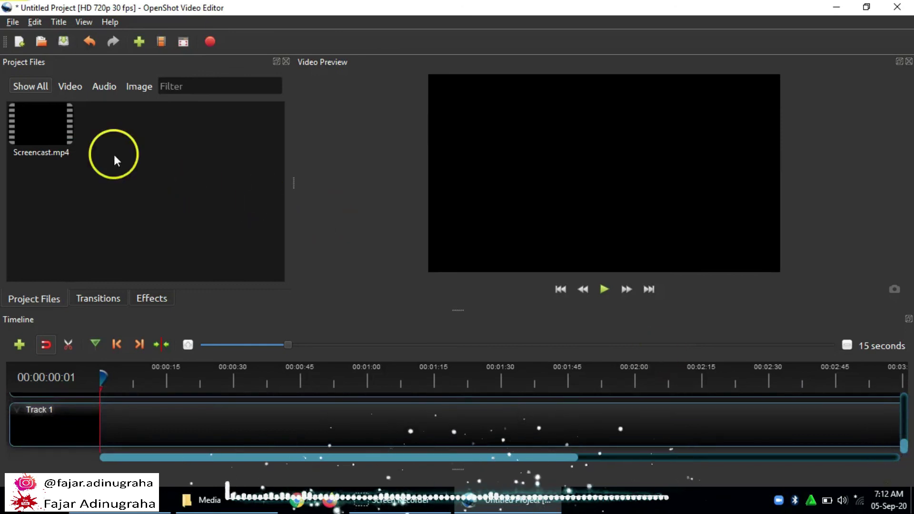
left_click_drag(59, 122, 110, 408)
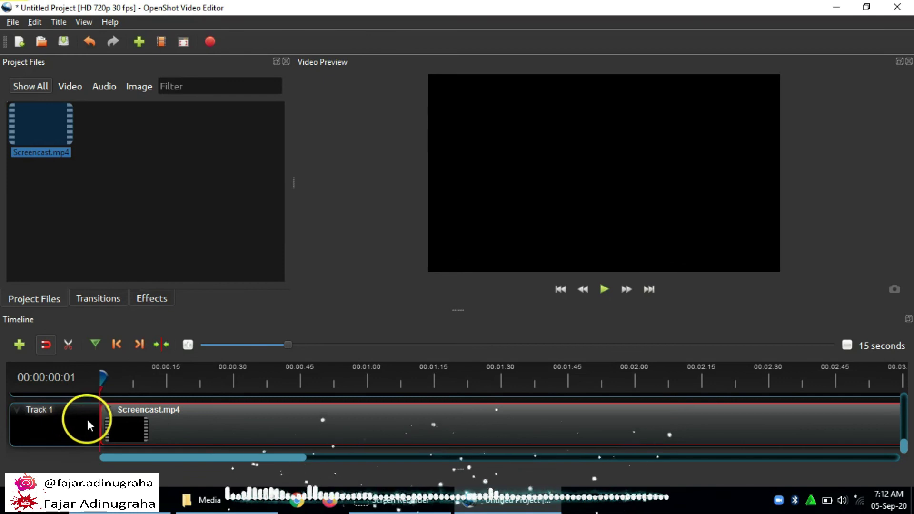
Preview the Screencast.mp4 clip from the beginning, skip ahead to about 00:02:16, and pause playback.
left_click(604, 290)
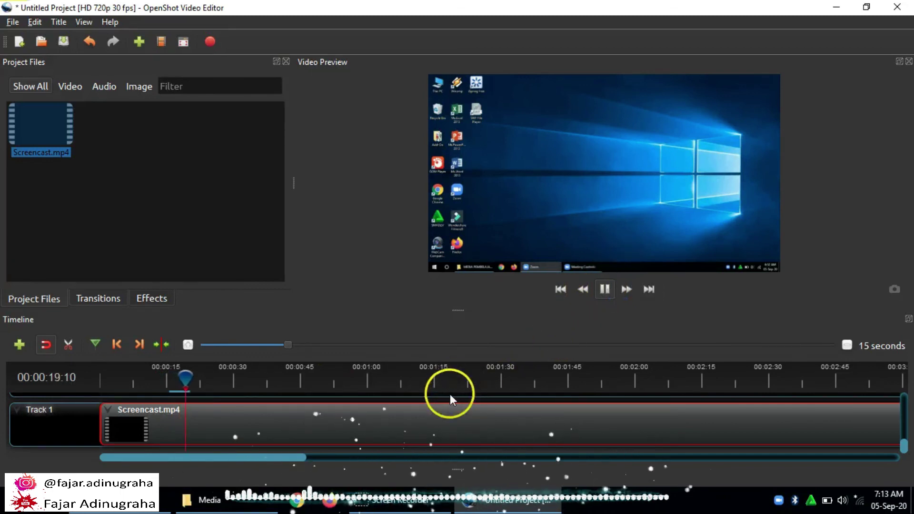
left_click_drag(189, 378, 277, 378)
left_click_drag(374, 379, 706, 383)
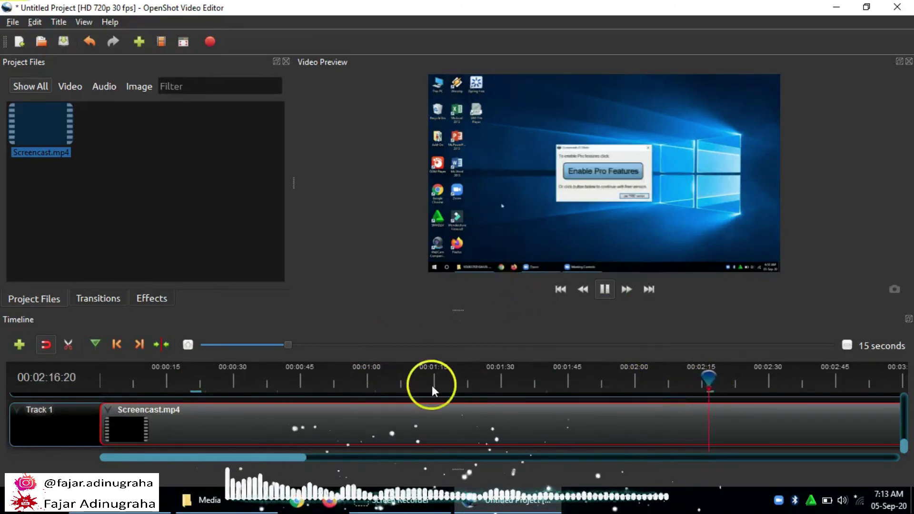
left_click(604, 292)
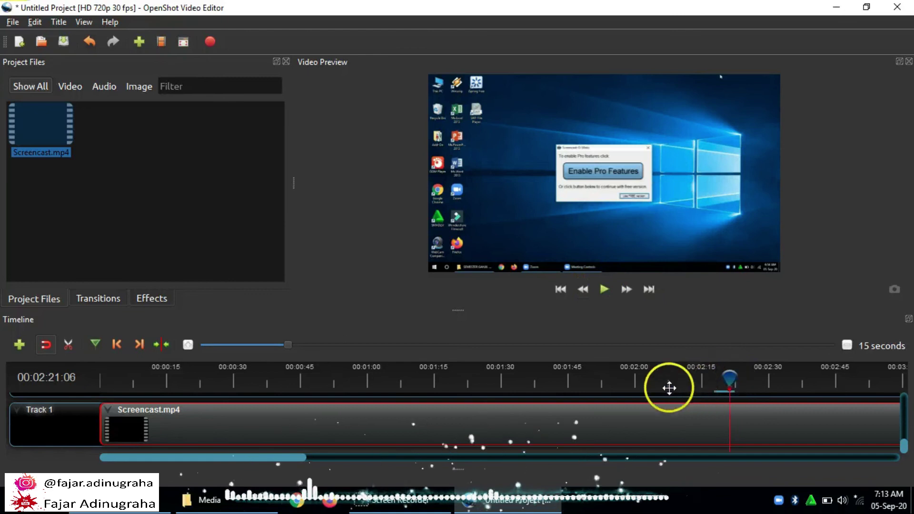
Split the Screencast.mp4 clip on Track 1 at 00:01:54:12 with the Razor tool, and turn the tool off.
left_click(610, 378)
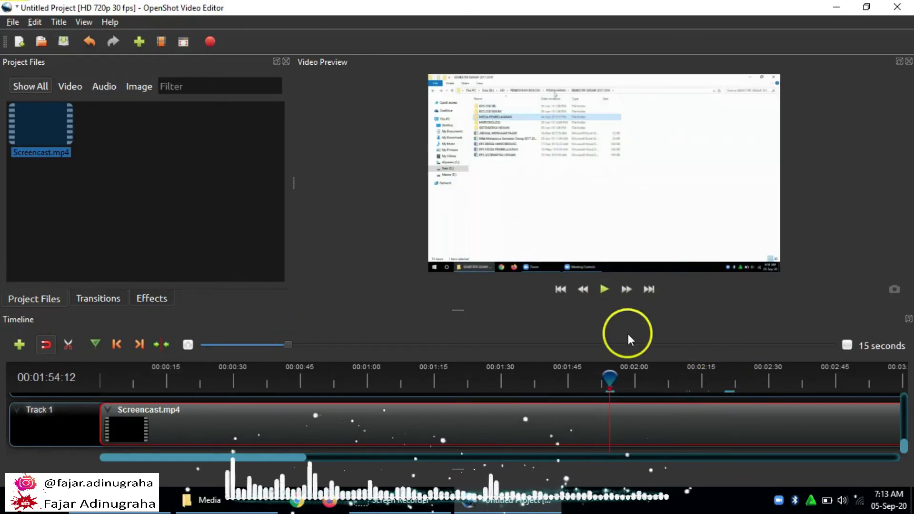
left_click(69, 347)
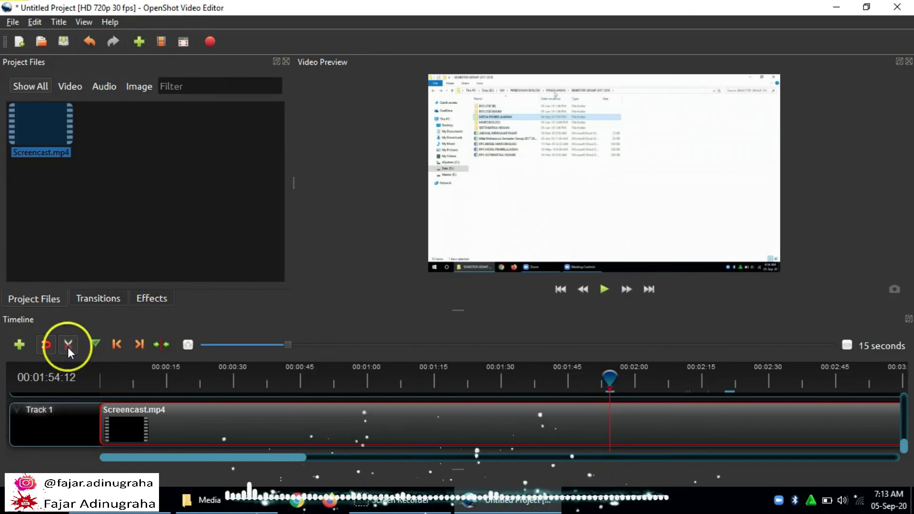
left_click(612, 417)
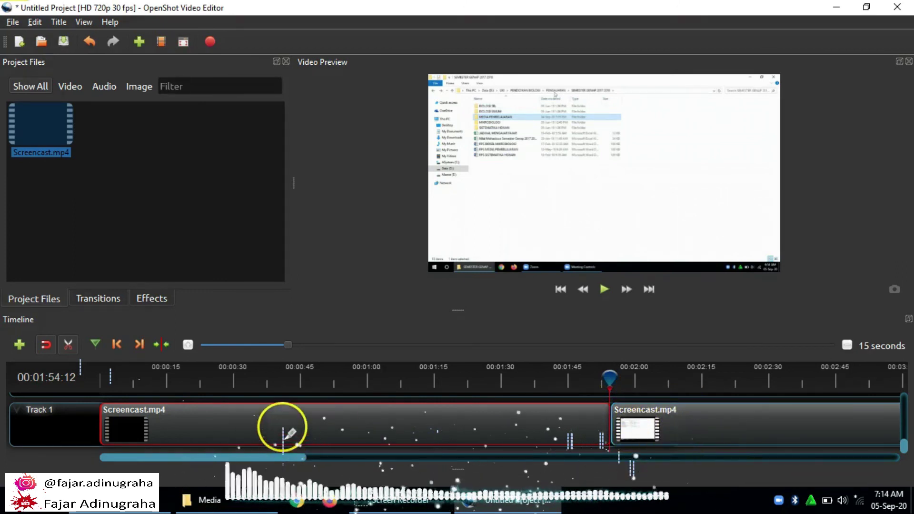
left_click(68, 343)
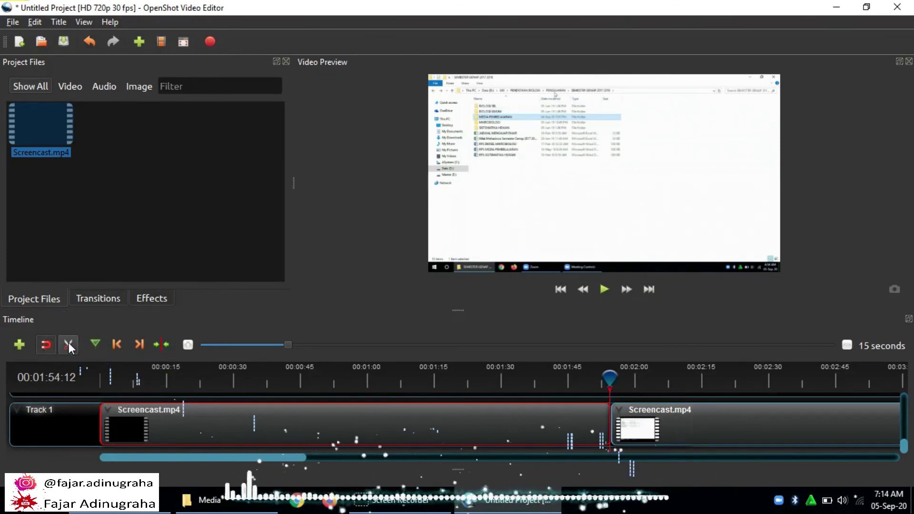
Remove the part of the Screencast.mp4 clip before the cut on Track 1 and shift the remaining part toward the timeline start.
scroll(254, 458, "down", 1)
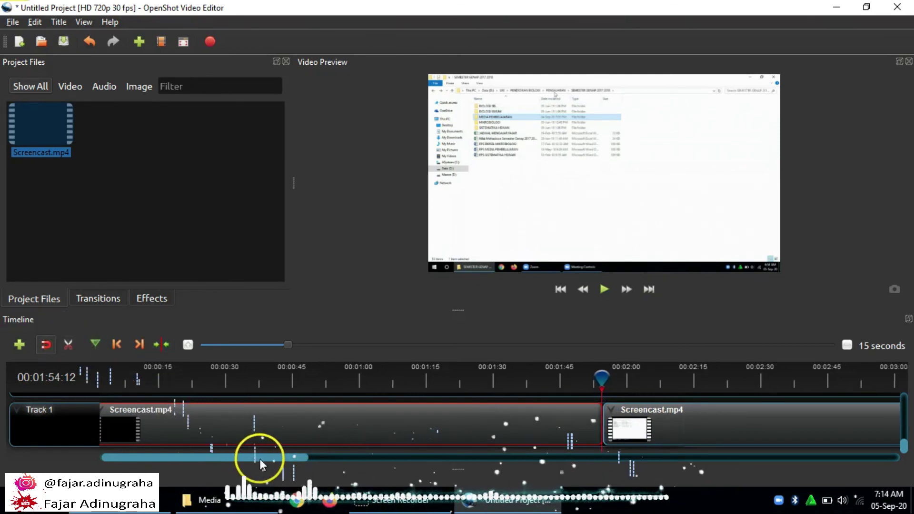
left_click_drag(299, 461, 169, 459)
right_click(213, 429)
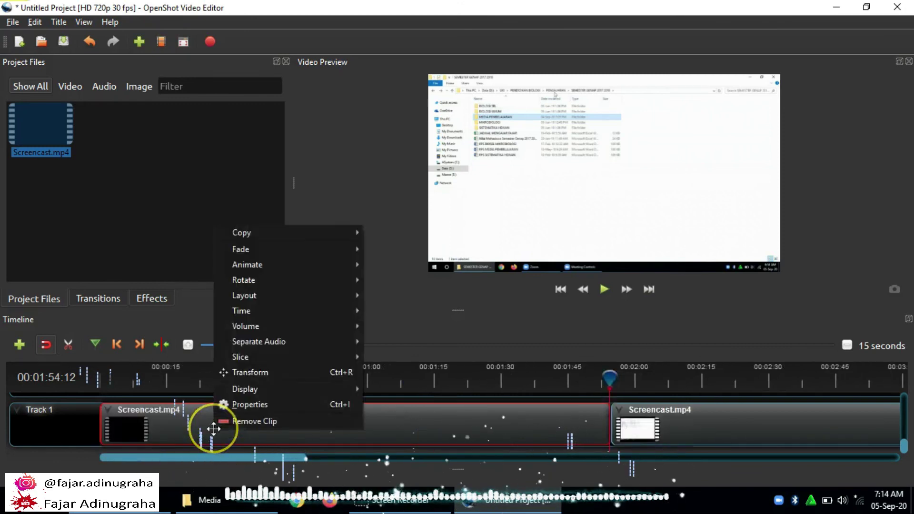
left_click(250, 421)
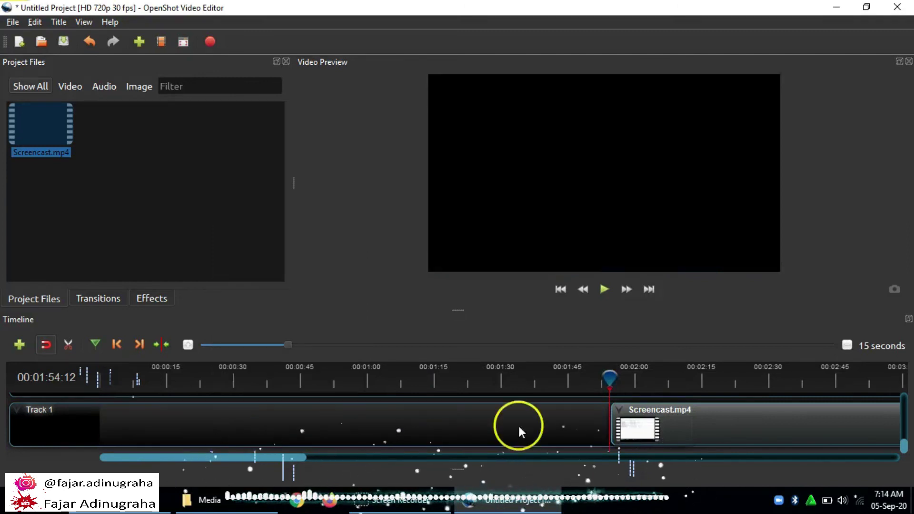
left_click_drag(769, 424, 639, 424)
left_click_drag(304, 460, 169, 424)
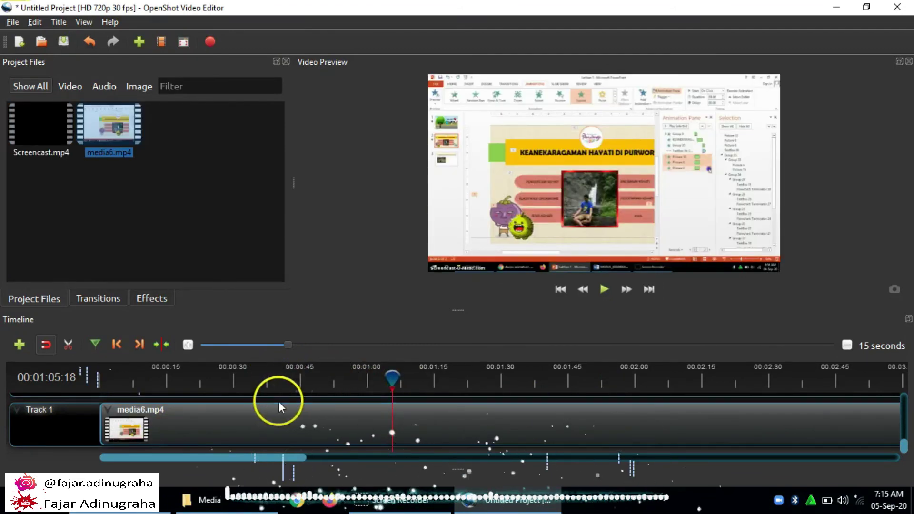
Split the media6.mp4 clip at 00:01:05:18 with the Razor tool and remove the part after the cut.
left_click(68, 345)
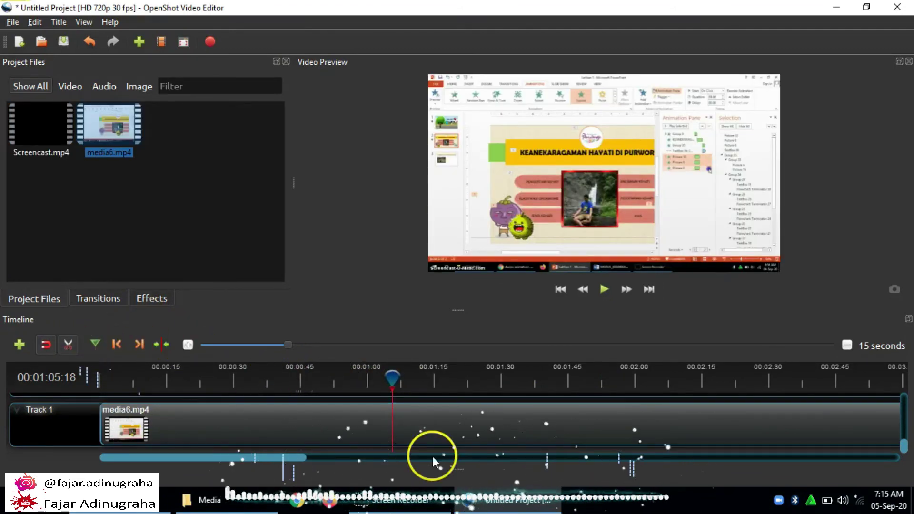
left_click(393, 419)
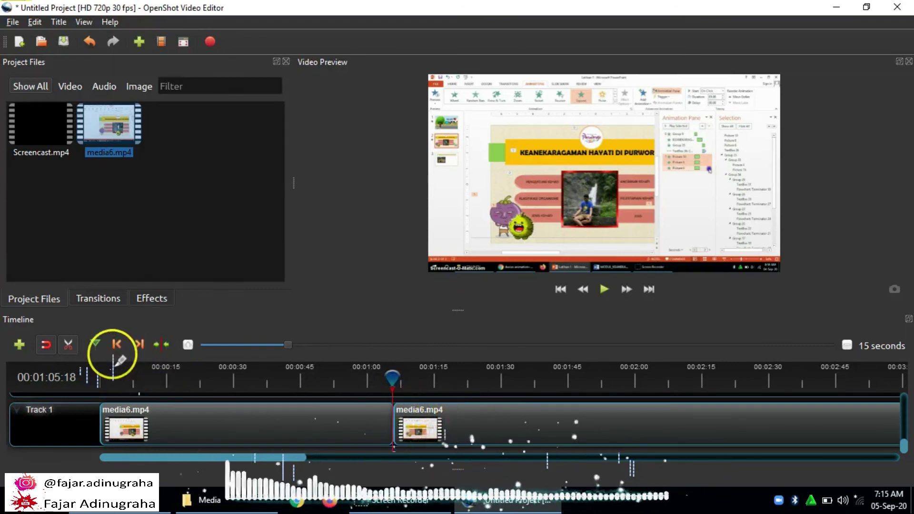
left_click(68, 345)
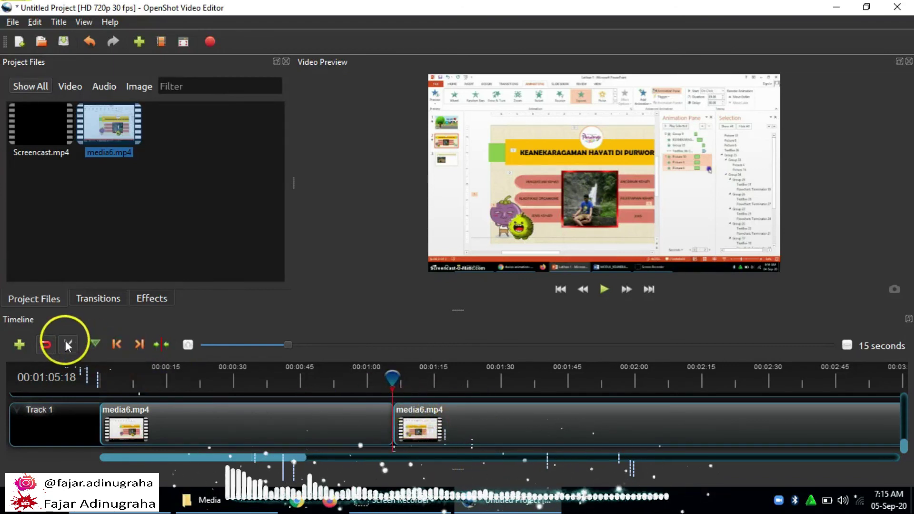
right_click(462, 421)
left_click(490, 420)
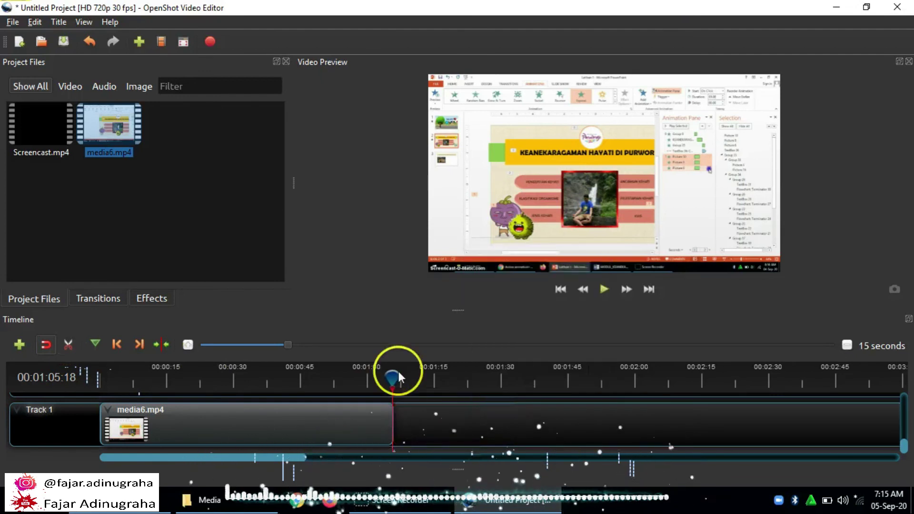
Preview the shortened media6.mp4 clip from the beginning of the timeline and pause playback.
left_click_drag(393, 378, 381, 378)
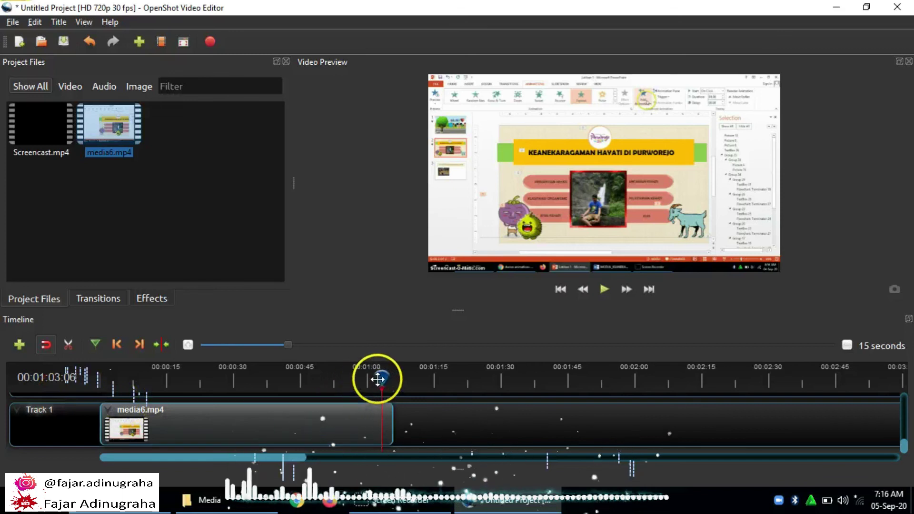
left_click_drag(375, 378, 61, 378)
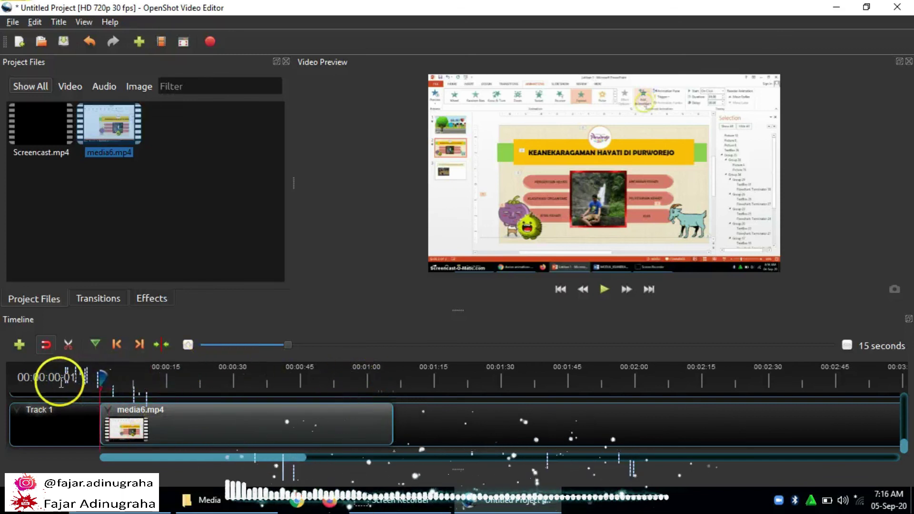
left_click(602, 290)
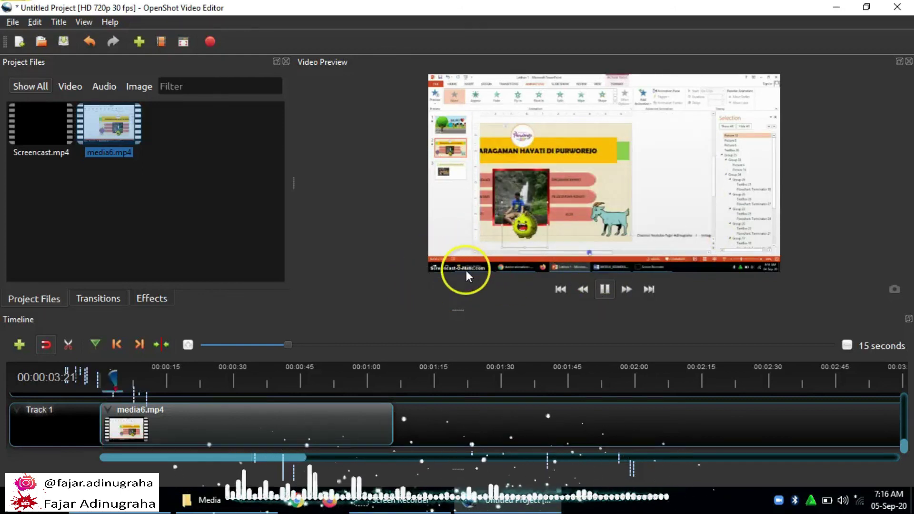
left_click(604, 289)
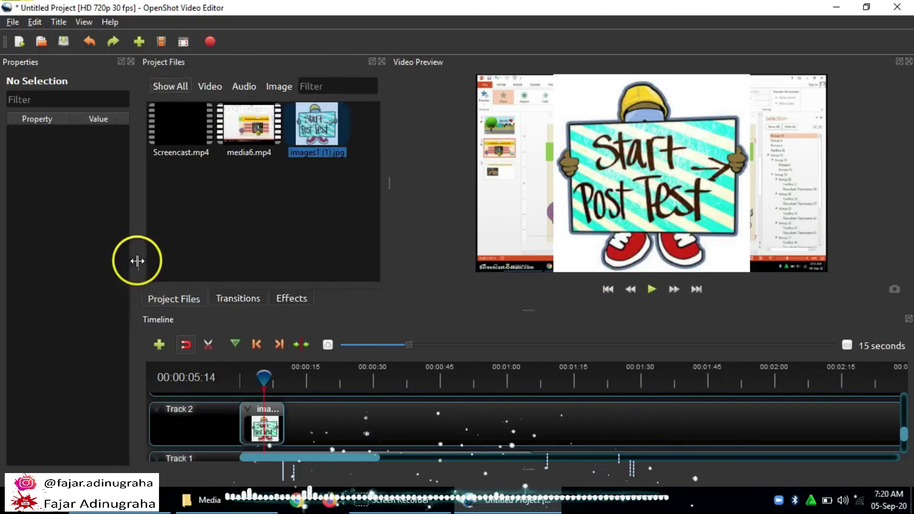
Delete the images1 (1).jpg image from Track 2 and from the project files.
left_click_drag(137, 261, 163, 262)
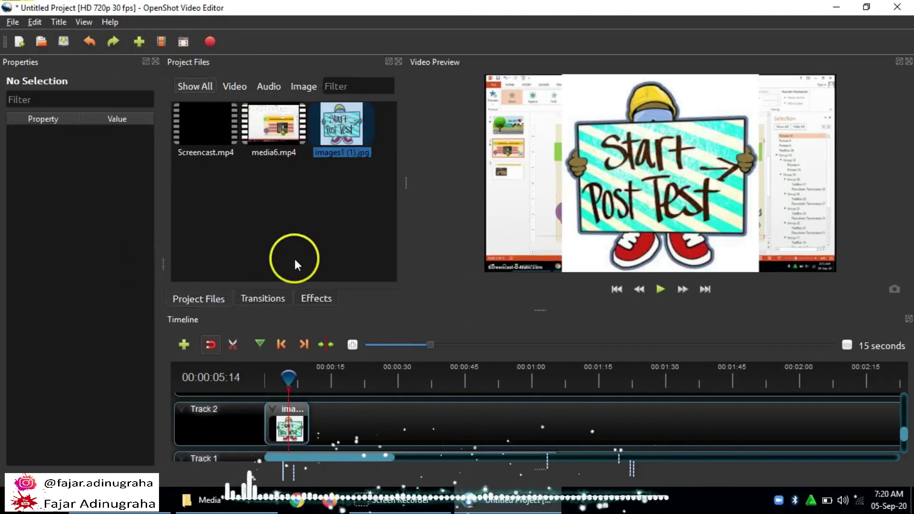
left_click(303, 419)
key("Delete")
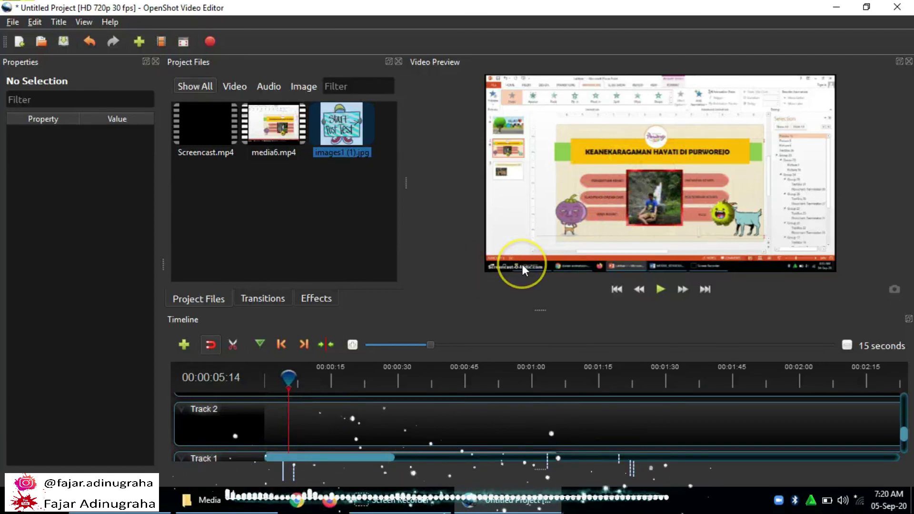
key("Delete")
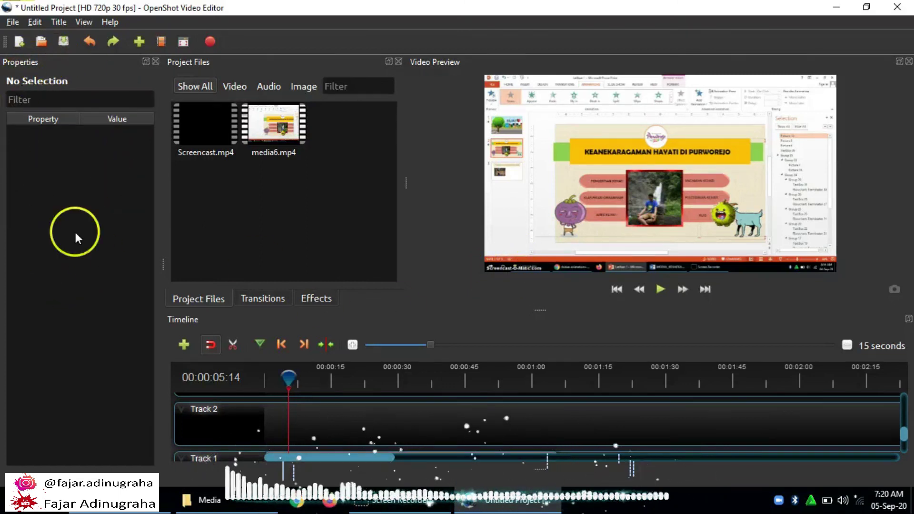
Open the properties of the media6.mp4 clip on Track 1.
scroll(344, 416, "down", 2)
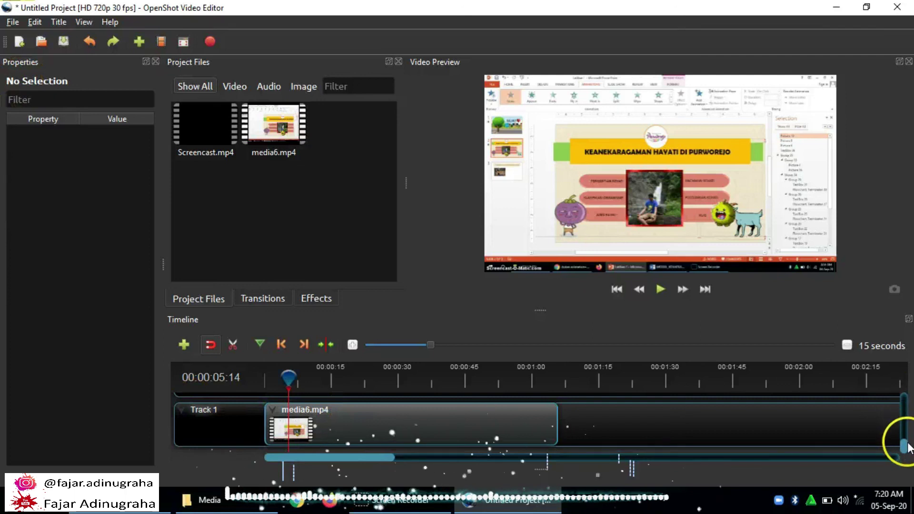
right_click(414, 430)
left_click(445, 404)
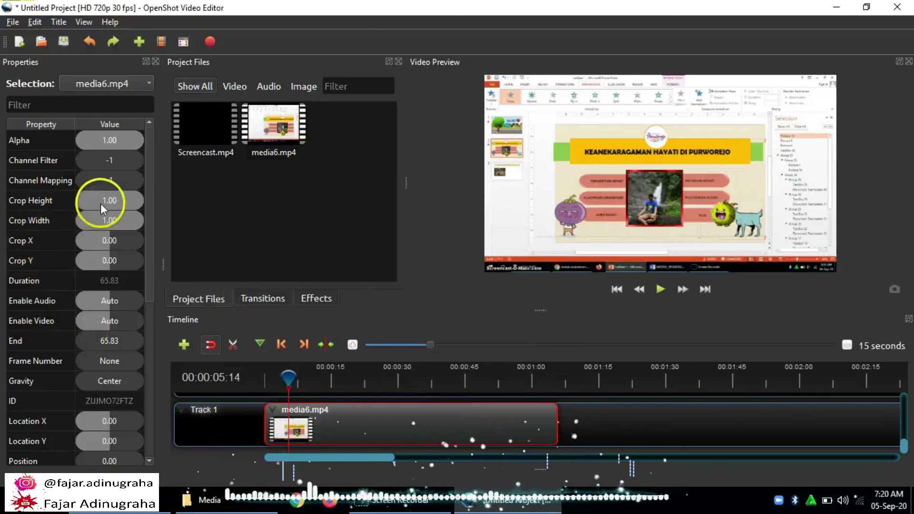
Try a Crop X value of 0.1 on the media6.mp4 clip and undo the change.
left_click(107, 240)
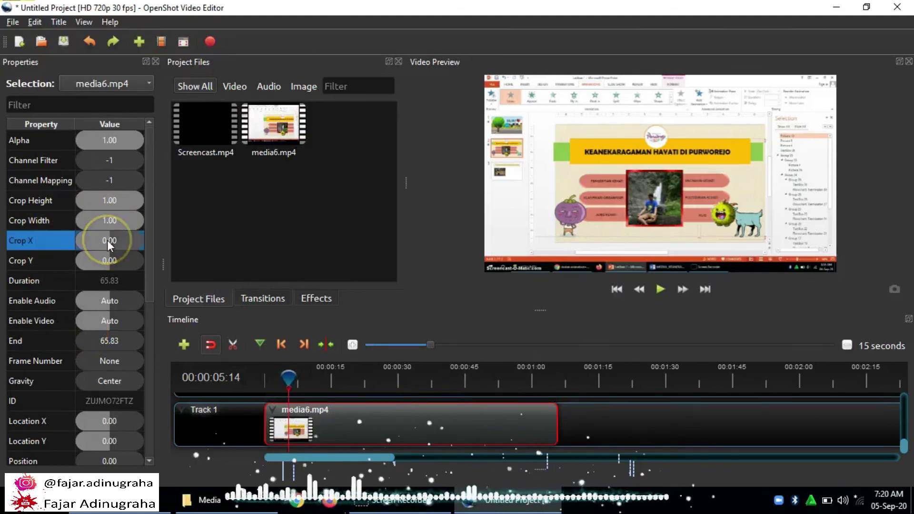
double_click(102, 241)
type("0.1")
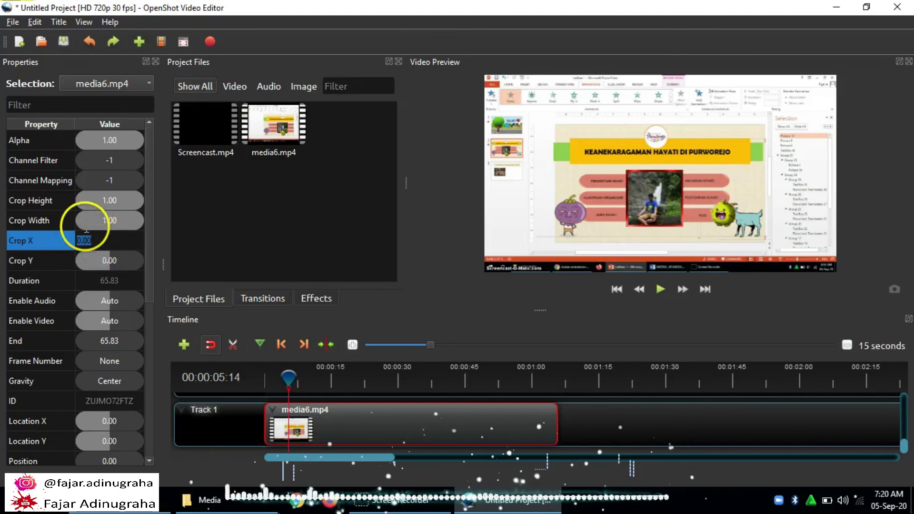
key("Return")
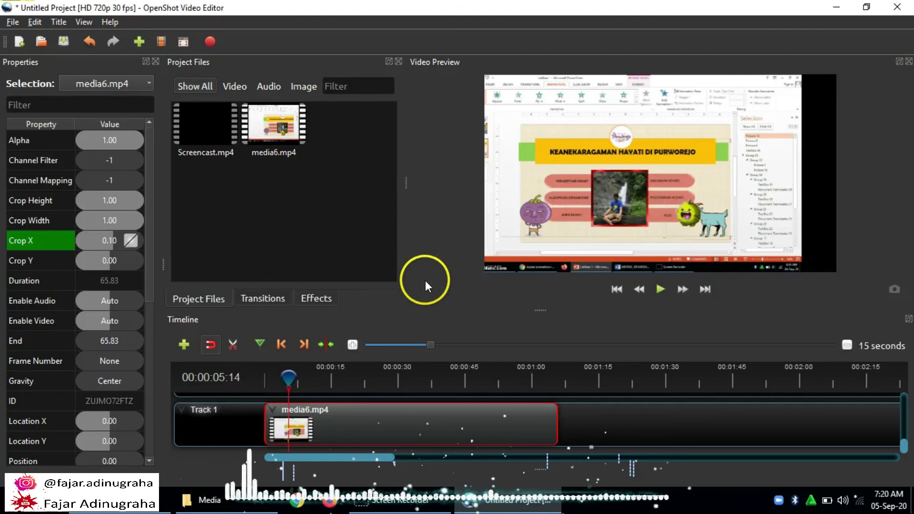
key("ctrl+z")
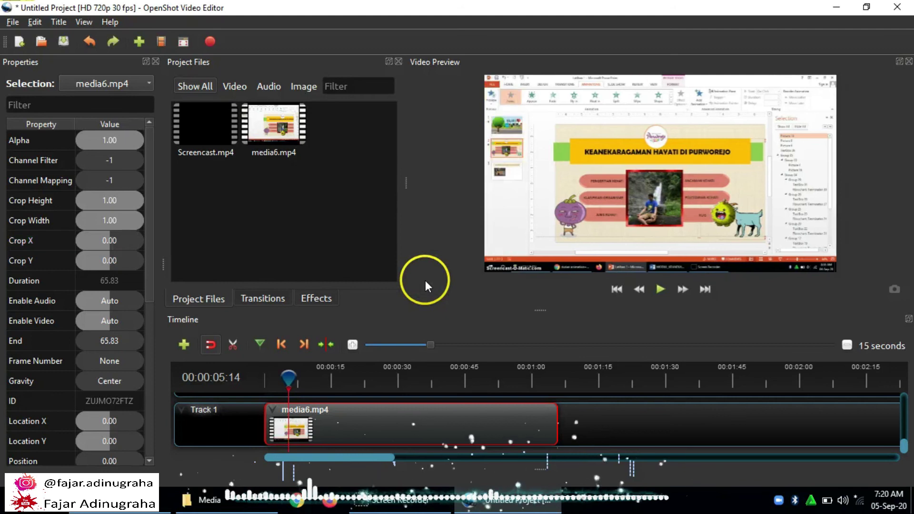
Try a value of 0.1 for Crop Y and for Location X on the media6.mp4 clip, undoing the changes.
left_click(104, 261)
double_click(105, 259)
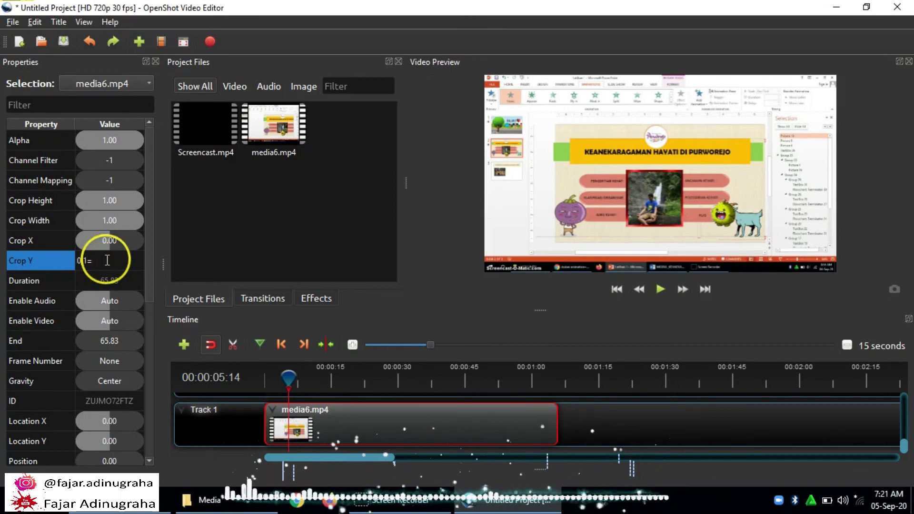
type("0.1")
key("Return")
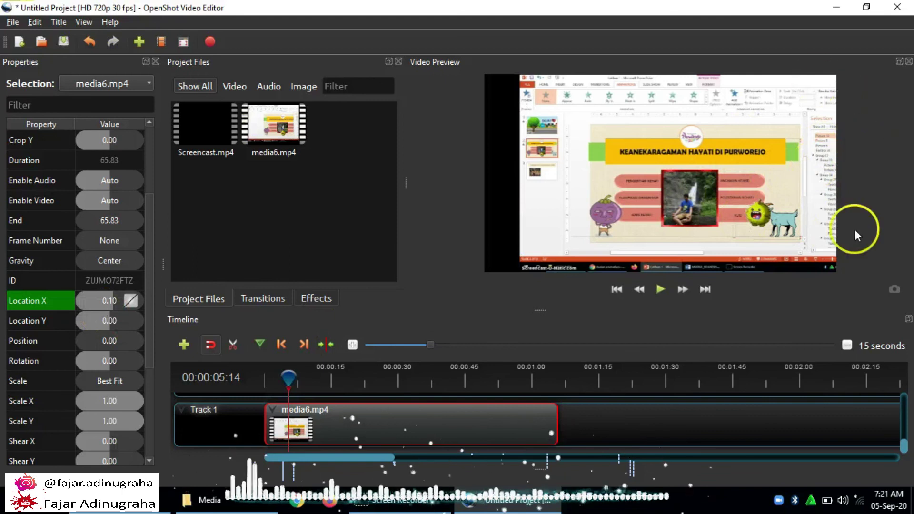
key("ctrl+z")
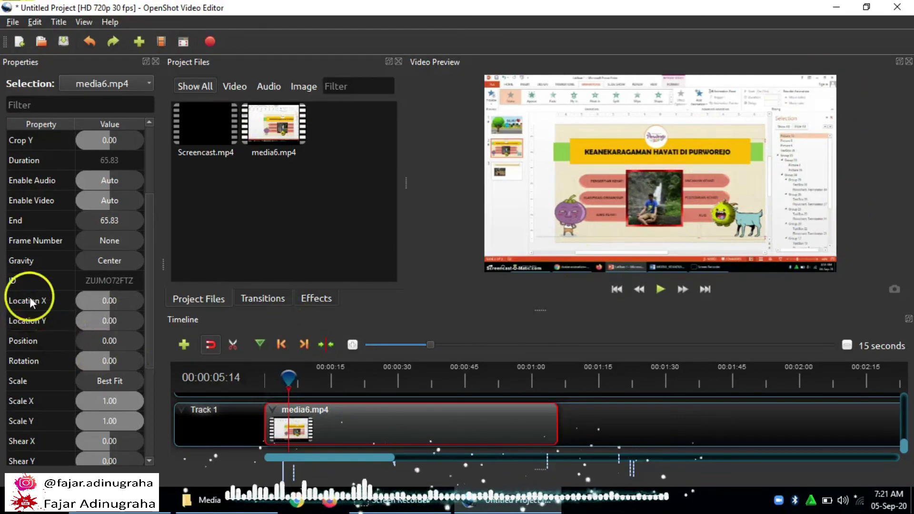
Set the media6.mp4 clip's Location Y to 0.05 and try a Scale X of 2, undoing only the scale change.
left_click(117, 321)
left_click_drag(116, 320, 78, 333)
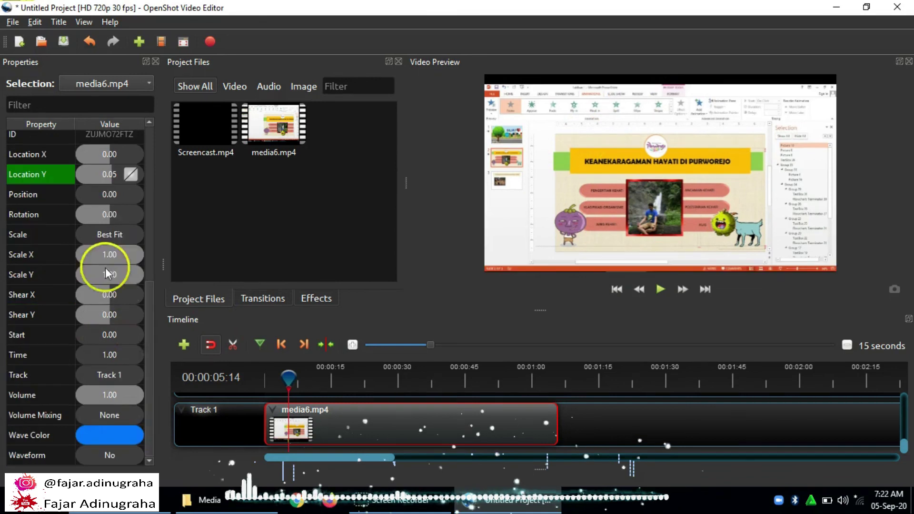
double_click(105, 256)
type("2")
key("Return")
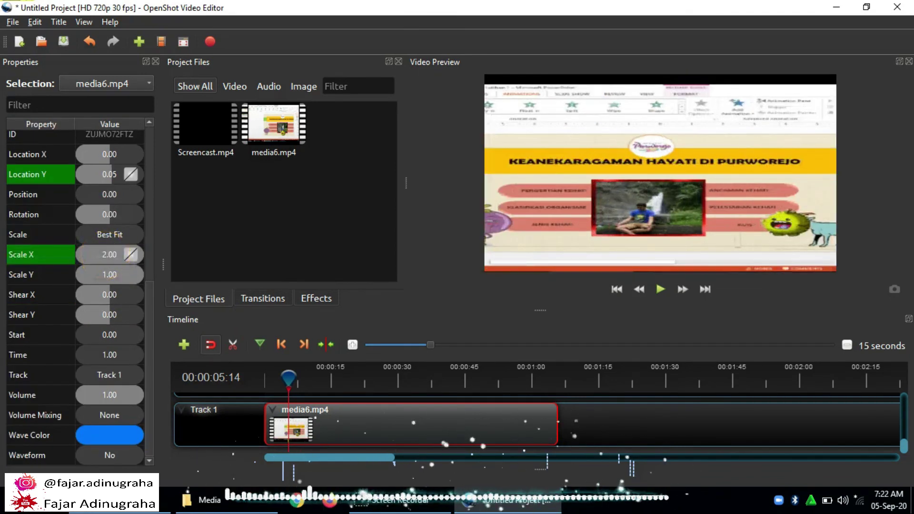
key("ctrl+z")
Enlarge the media6.mp4 clip evenly by setting both Scale X and Scale Y to 1.5.
left_click(104, 258)
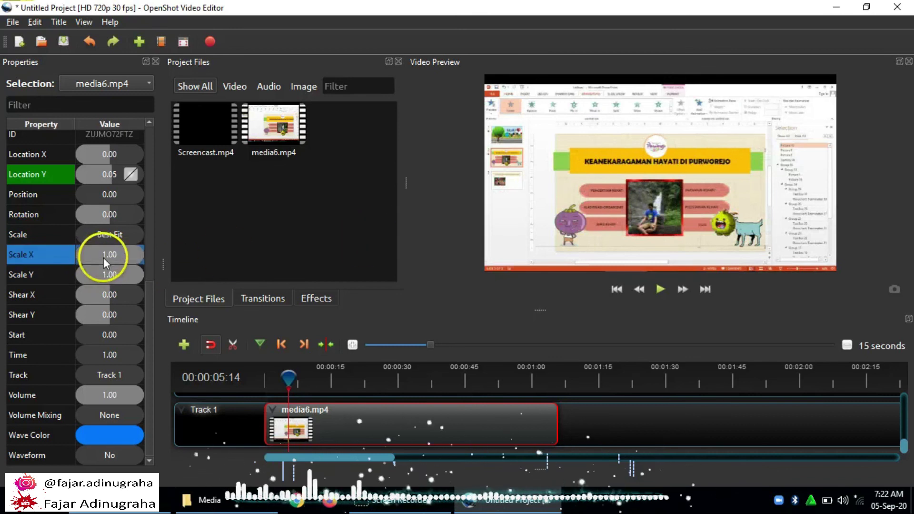
double_click(104, 258)
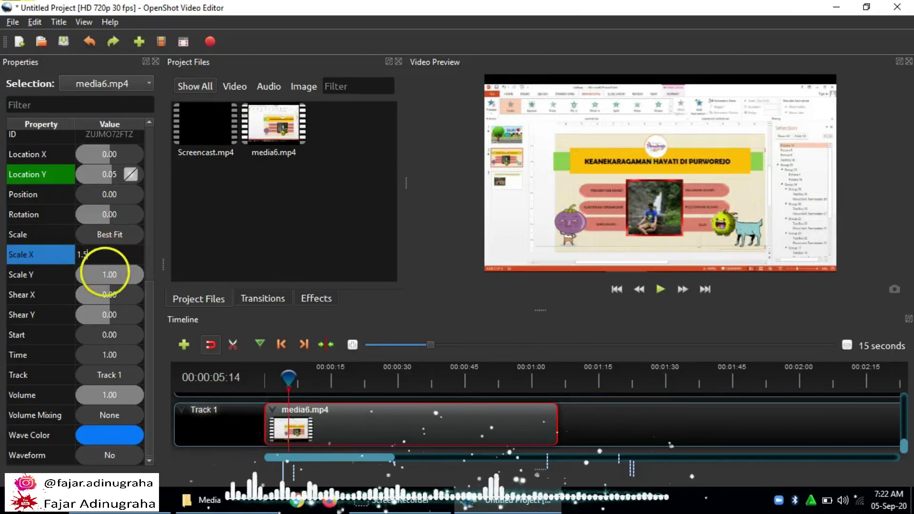
left_click(109, 269)
double_click(109, 276)
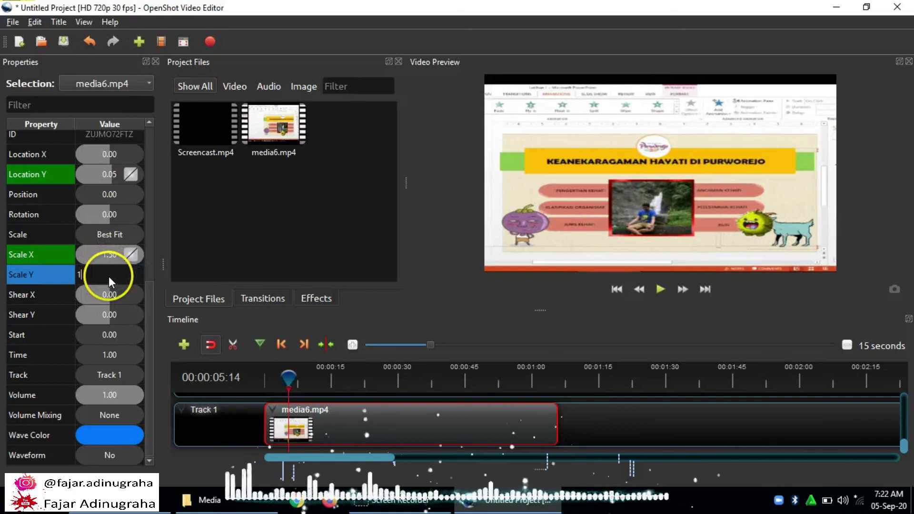
type("1.50")
key("Return")
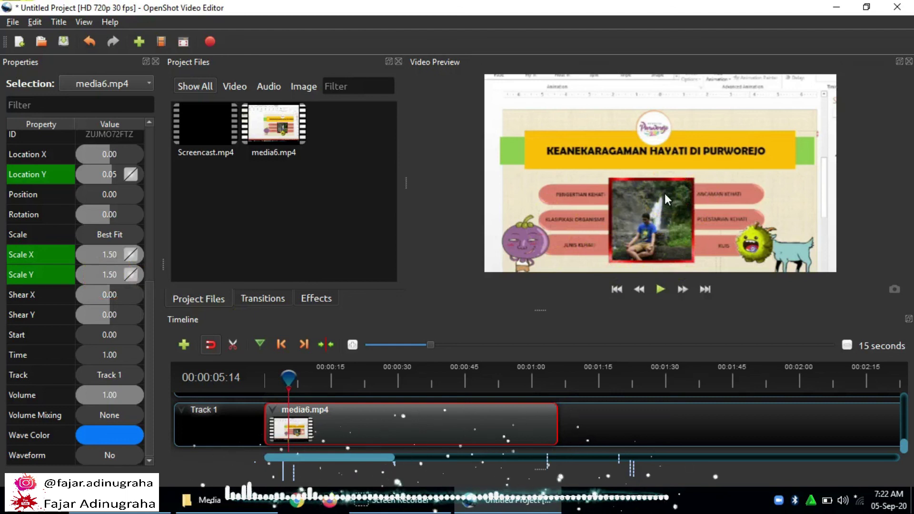
Undo the Scale X, Scale Y and Location Y changes on the media6.mp4 clip.
key("ctrl+z")
key("ctrl+z")
key("ctrl+z")
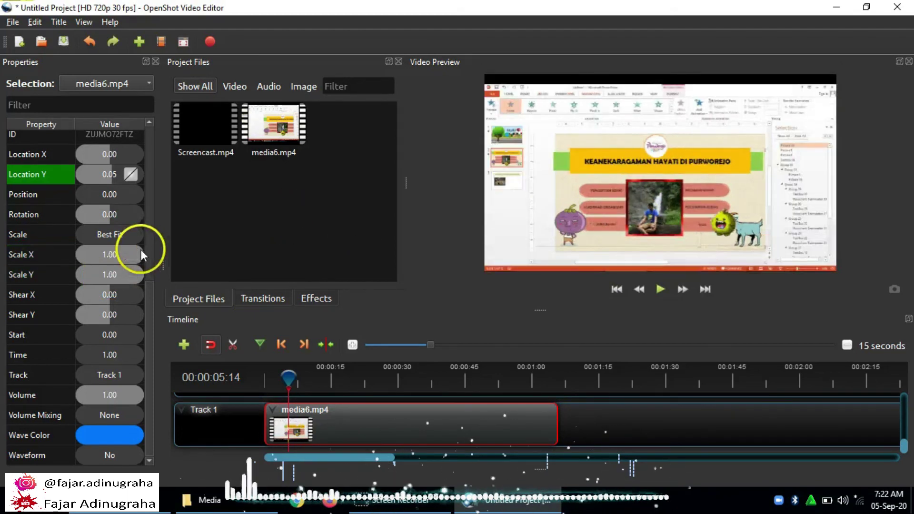
key("ctrl+z")
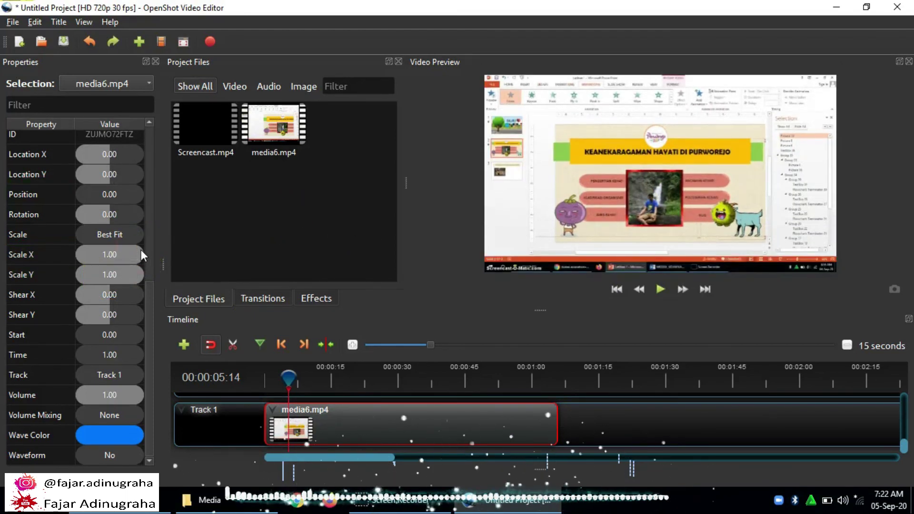
key("ctrl+shift+z")
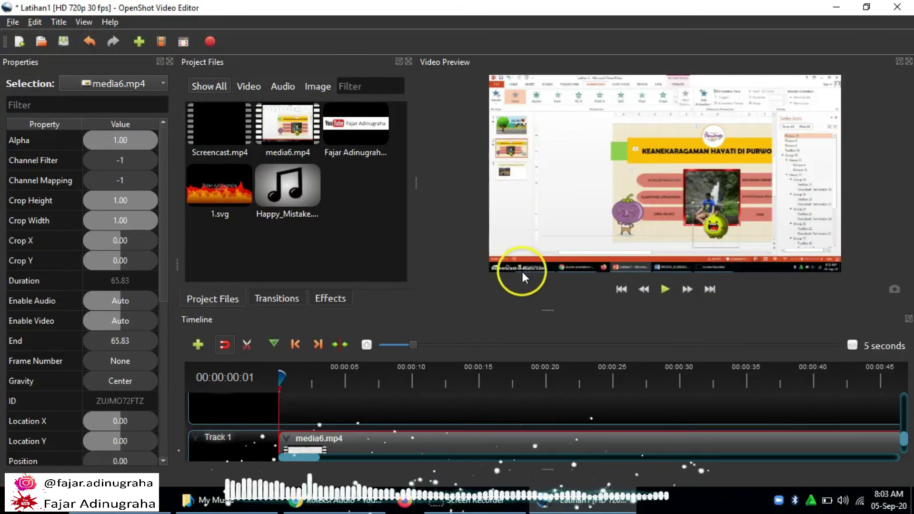
Search the computer for PowerPoint 2013 and launch it.
key("super")
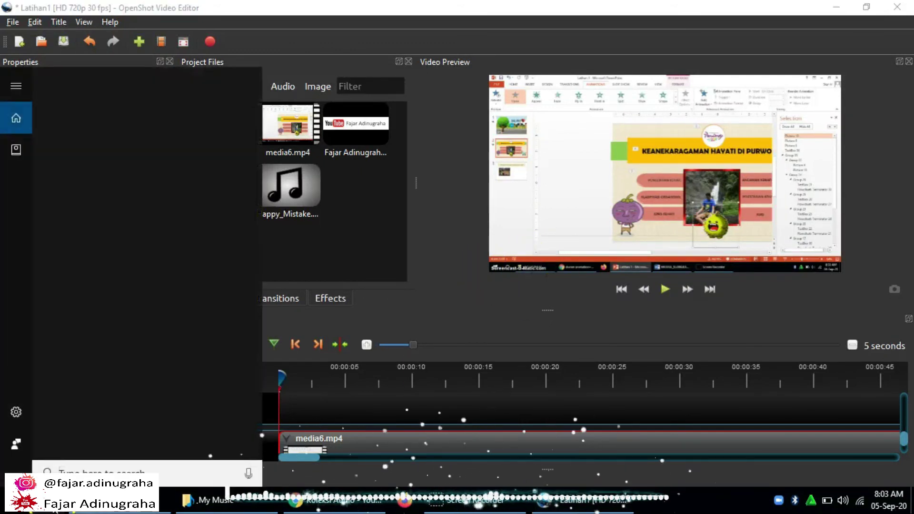
type("powe")
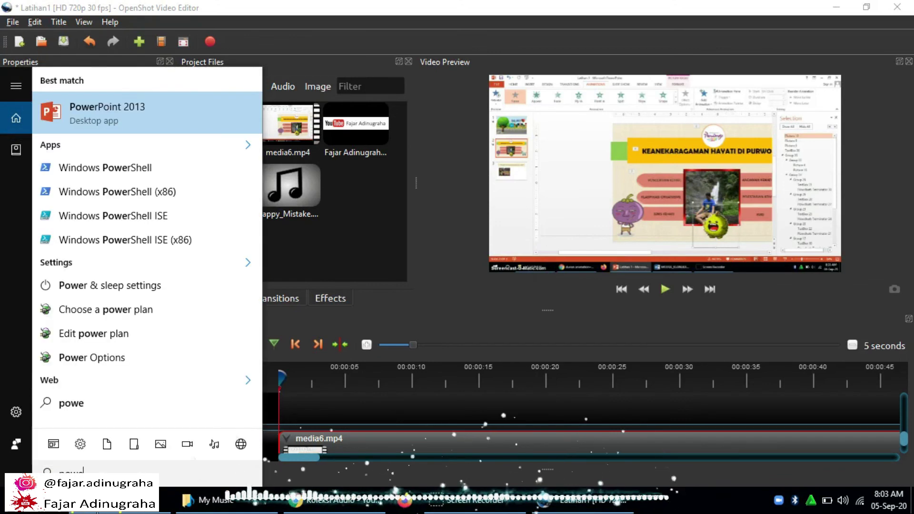
type("r")
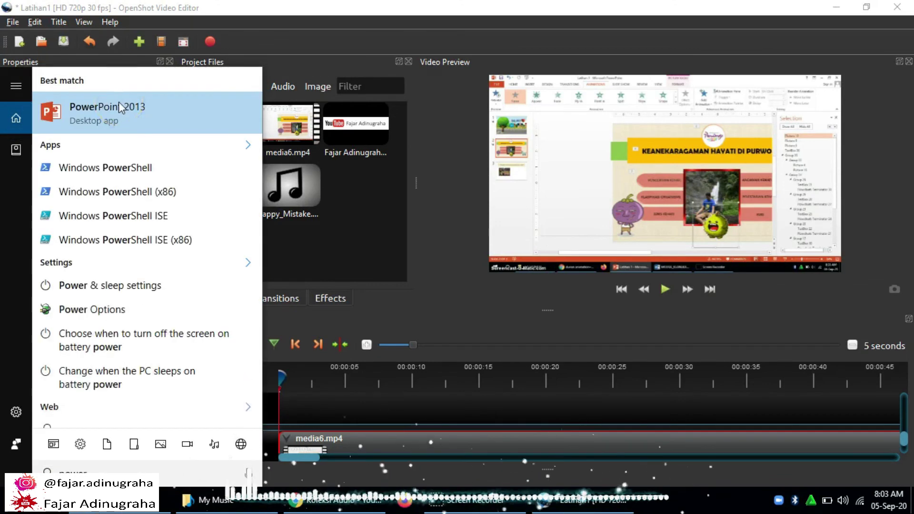
left_click(121, 108)
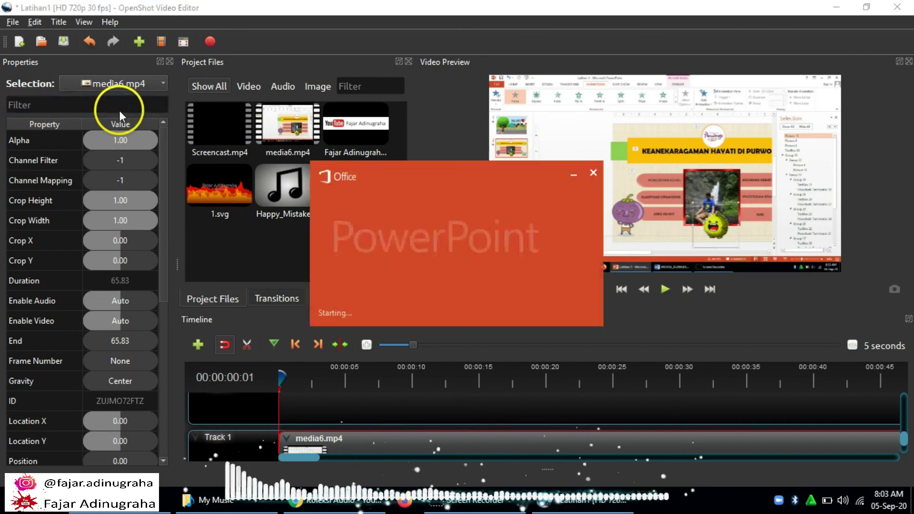
Switch to Chrome and close the YouTube Help, YouTube Studio and Koleksi Audio pages.
left_click(336, 504)
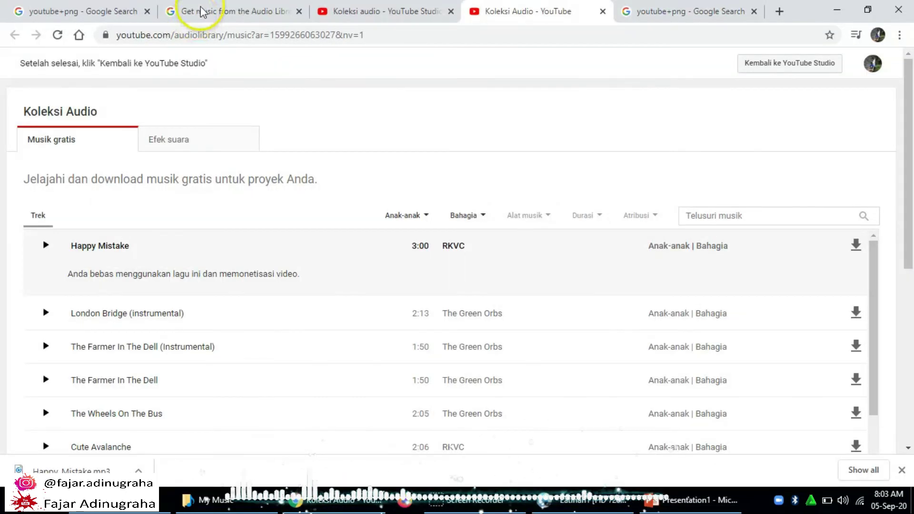
left_click(202, 12)
left_click(227, 35)
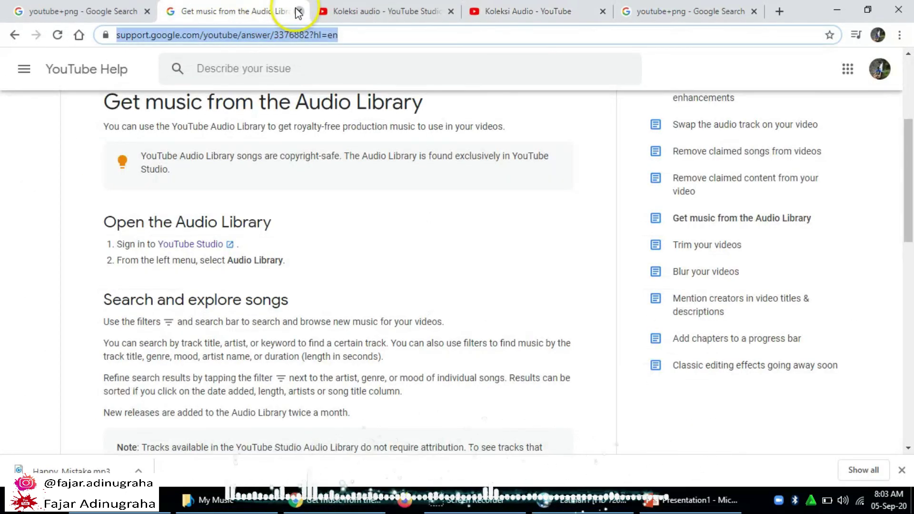
left_click(298, 11)
left_click(300, 11)
left_click(299, 11)
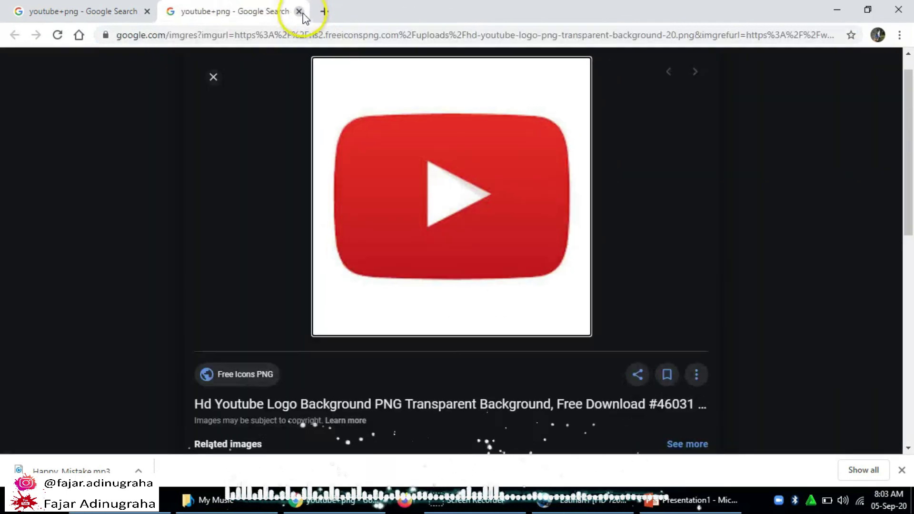
Search Google for "youtube icon+png" and show the image results.
left_click(270, 34)
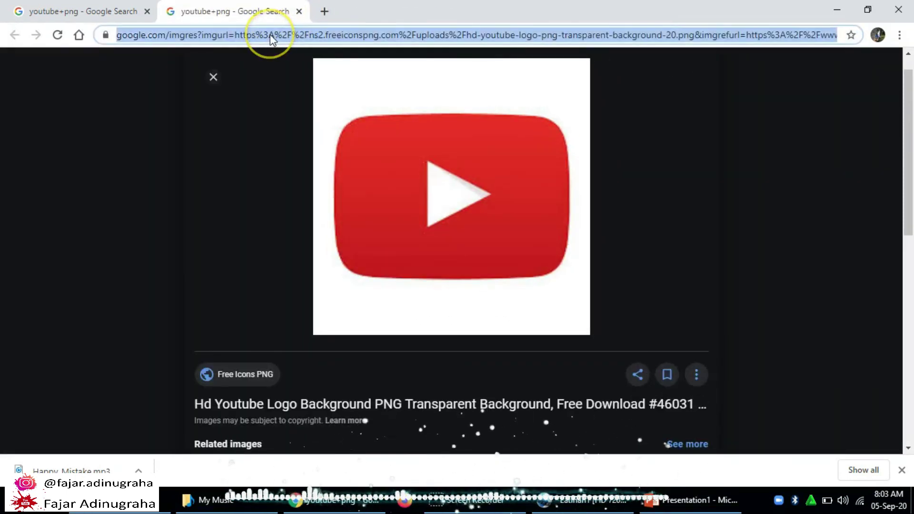
type("youtu")
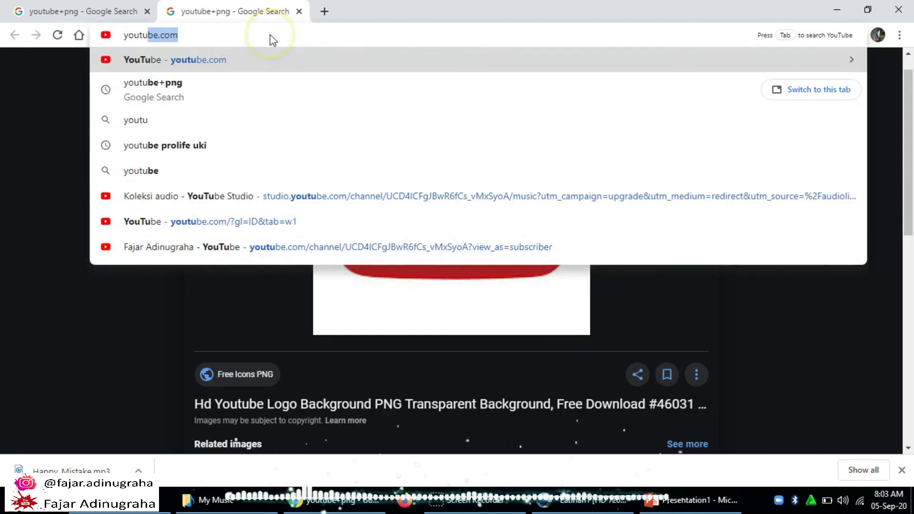
type("be icon+png")
key("Return")
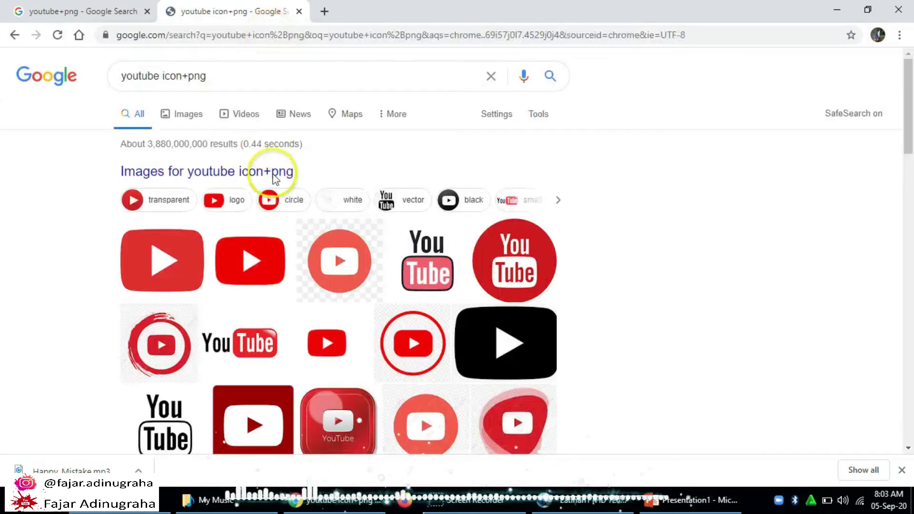
left_click(188, 114)
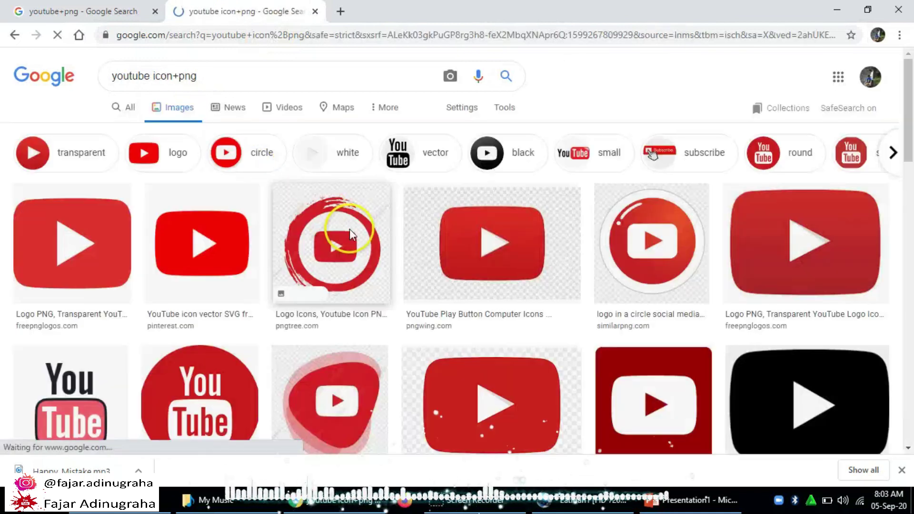
Preview the Iconscout flat-style YouTube logo from the image results and copy the image.
scroll(497, 264, "down", 3)
scroll(461, 288, "down", 3)
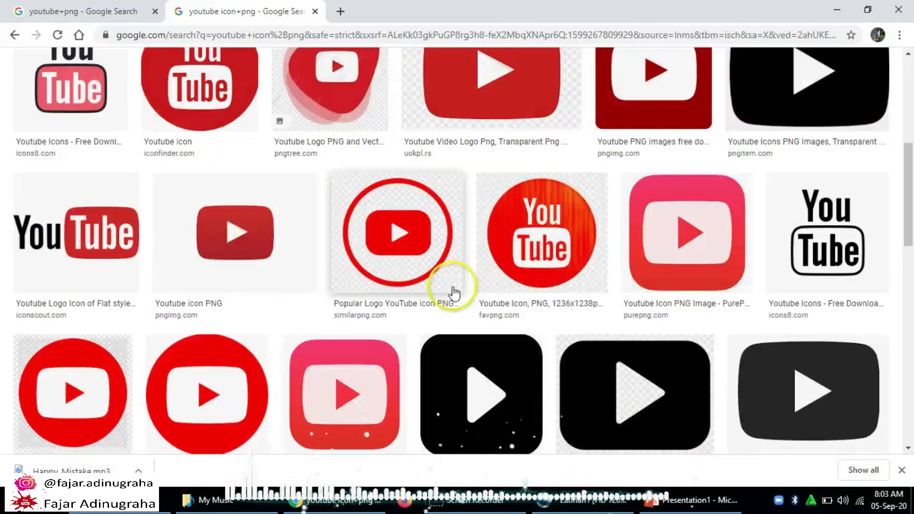
left_click(125, 240)
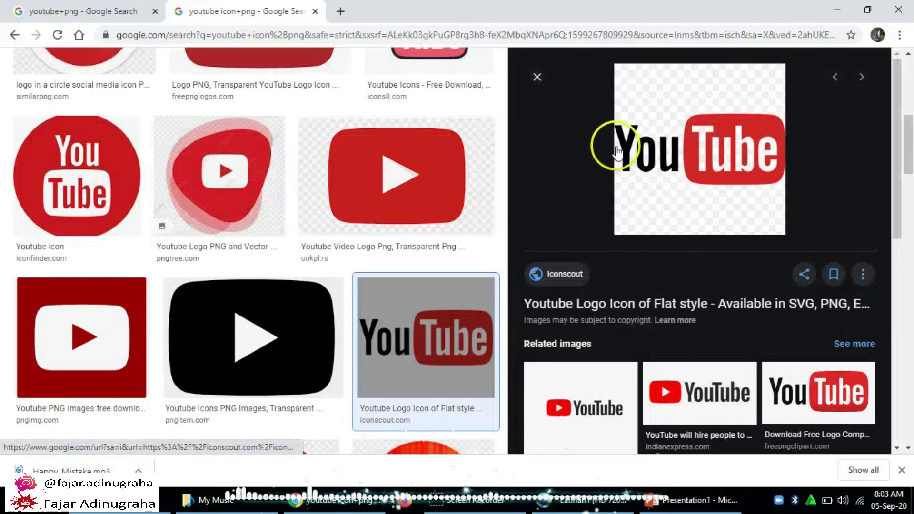
right_click(641, 133)
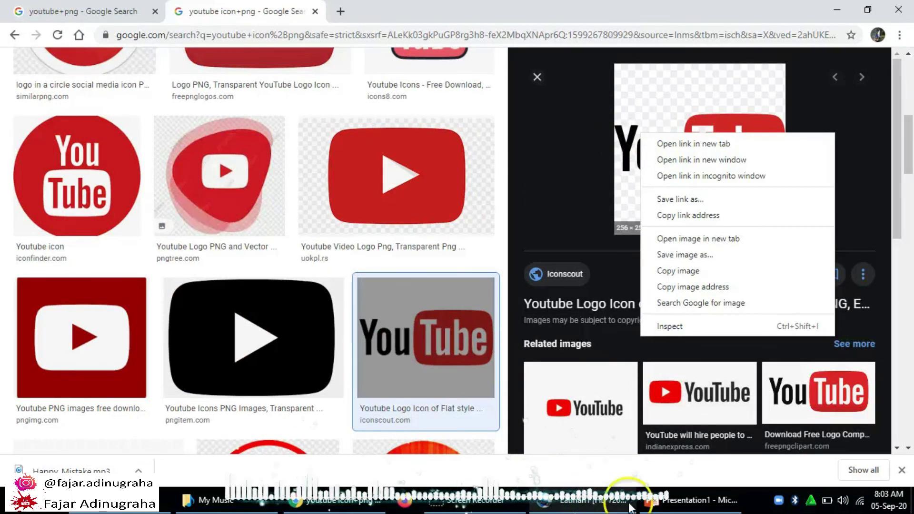
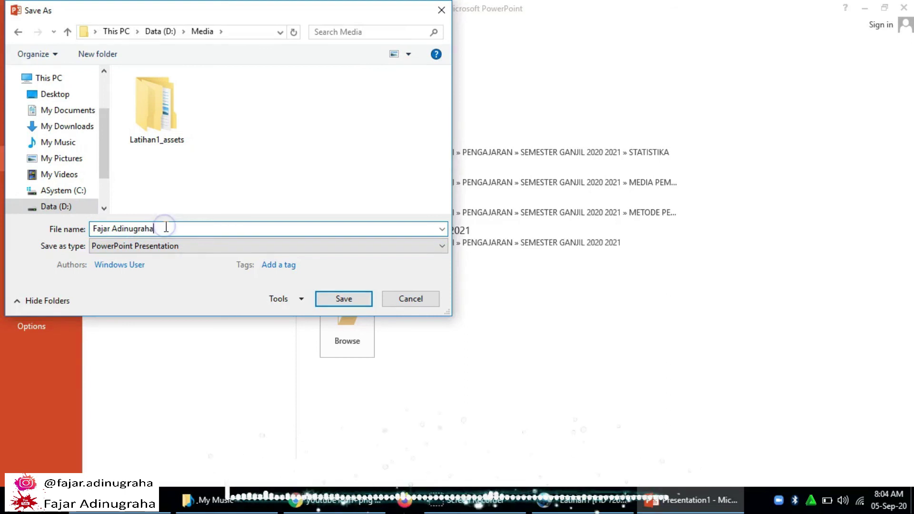
Save the logo slide in the Media folder in JPEG File Interchange Format, adding "ok" to the channel owner's name as file name.
left_click(129, 251)
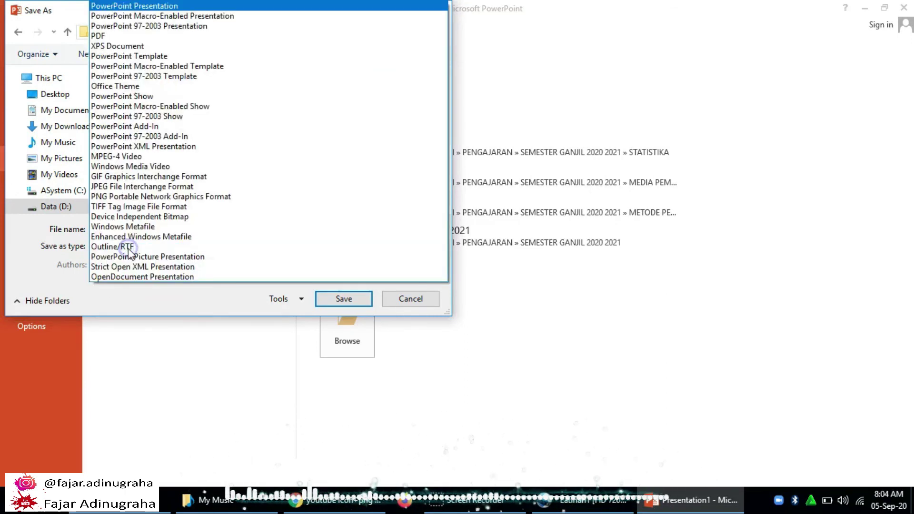
left_click(119, 186)
left_click(333, 299)
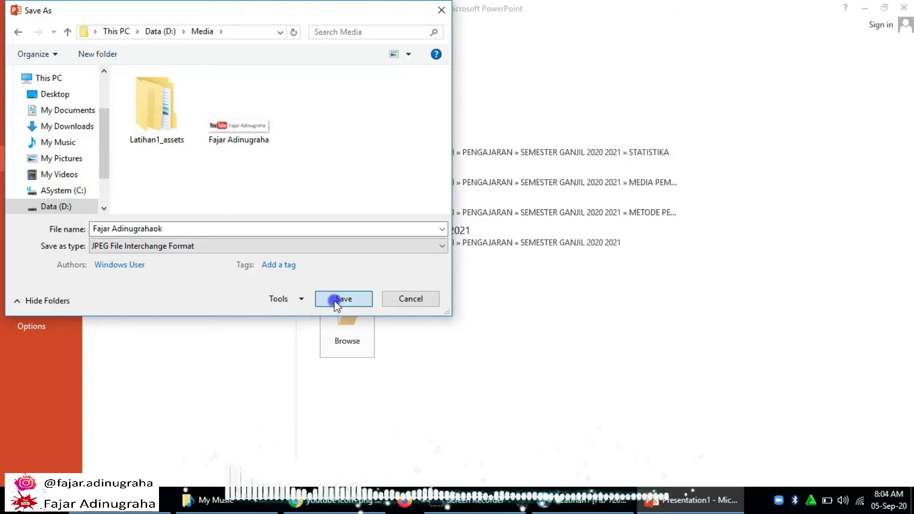
left_click(461, 287)
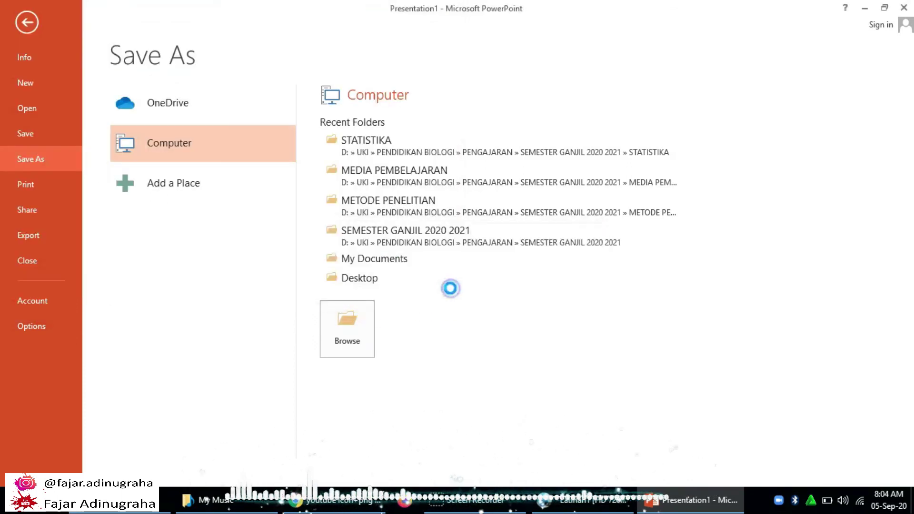
left_click(416, 253)
Close PowerPoint without saving Presentation1 and select the exported logo picture in the Media folder.
left_click(904, 7)
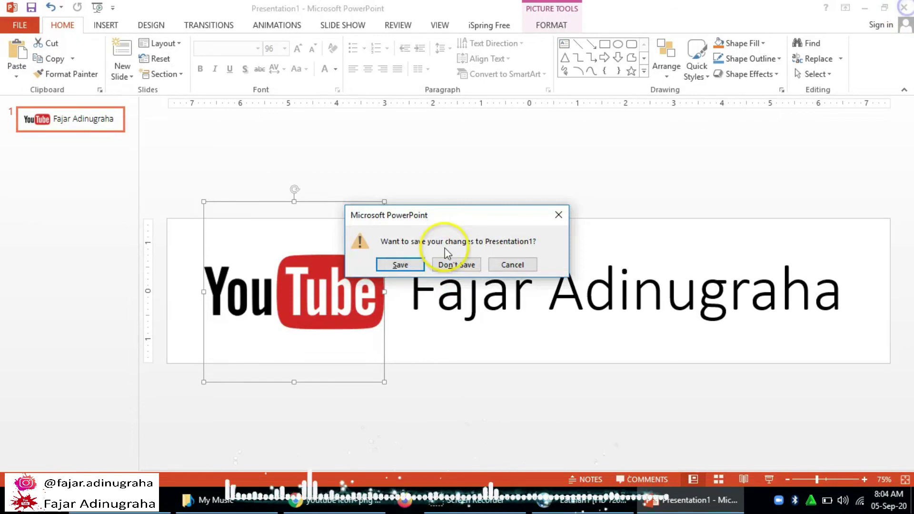
left_click(450, 257)
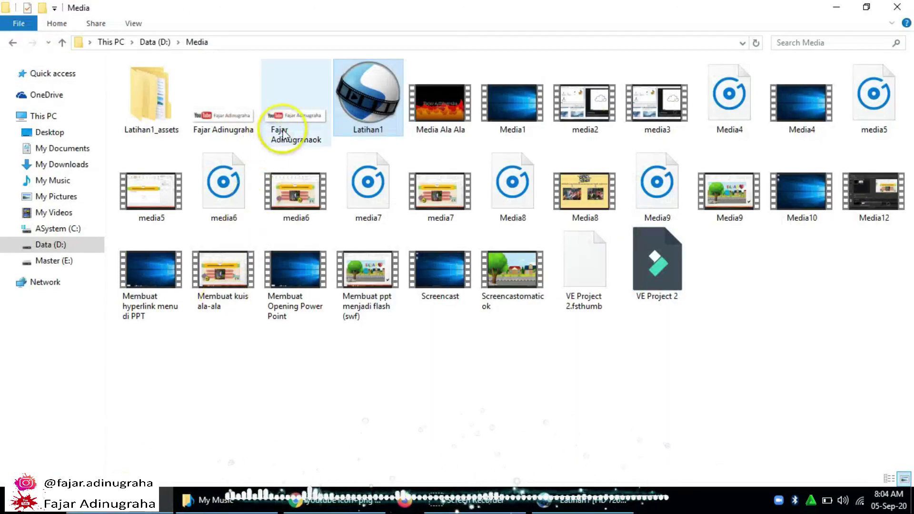
left_click(282, 132)
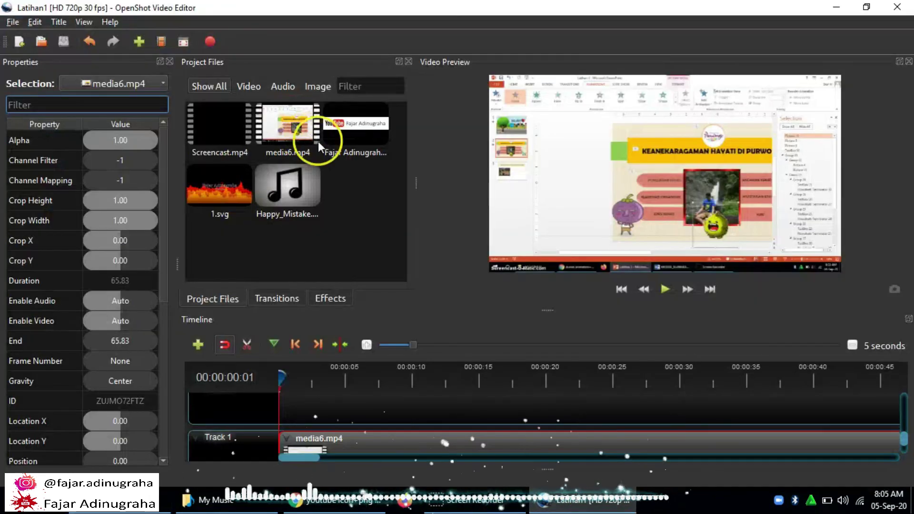
Import the exported logo picture ending in "ok" from the Media folder on drive D into the OpenShot project.
left_click(14, 22)
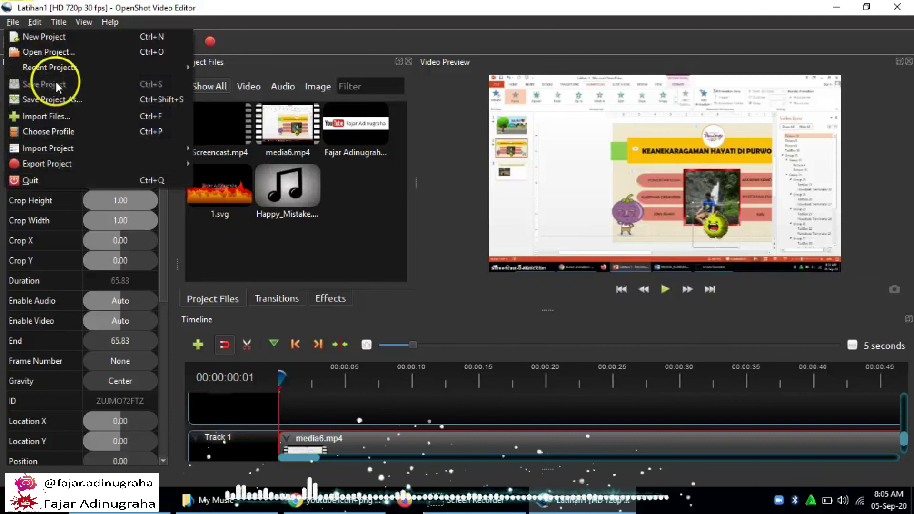
left_click(90, 116)
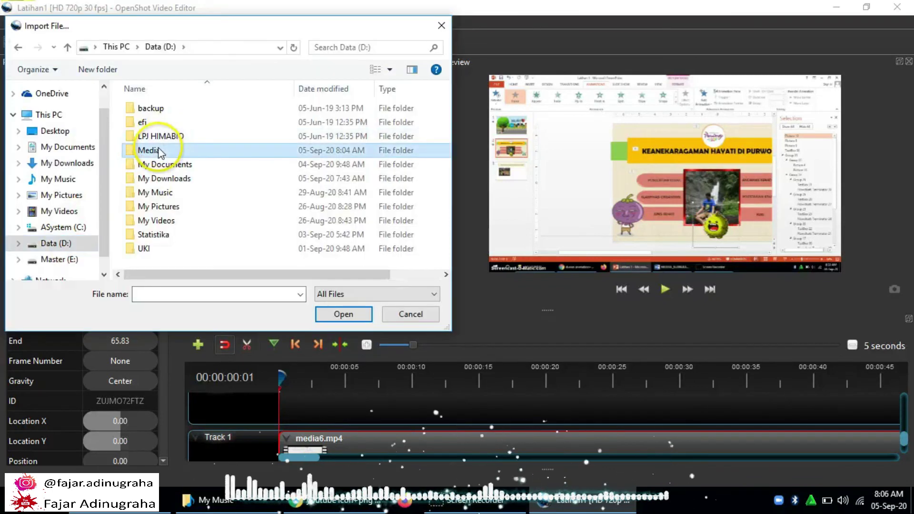
double_click(157, 147)
left_click(293, 153)
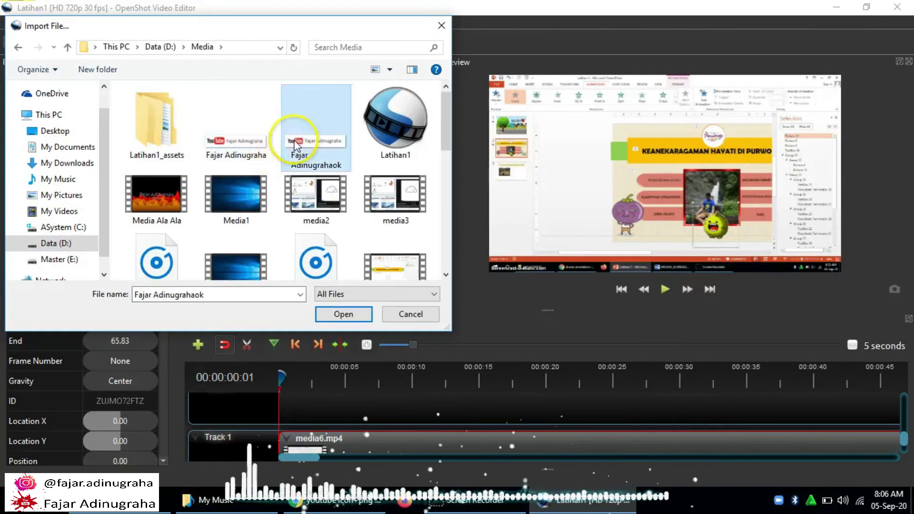
left_click(344, 315)
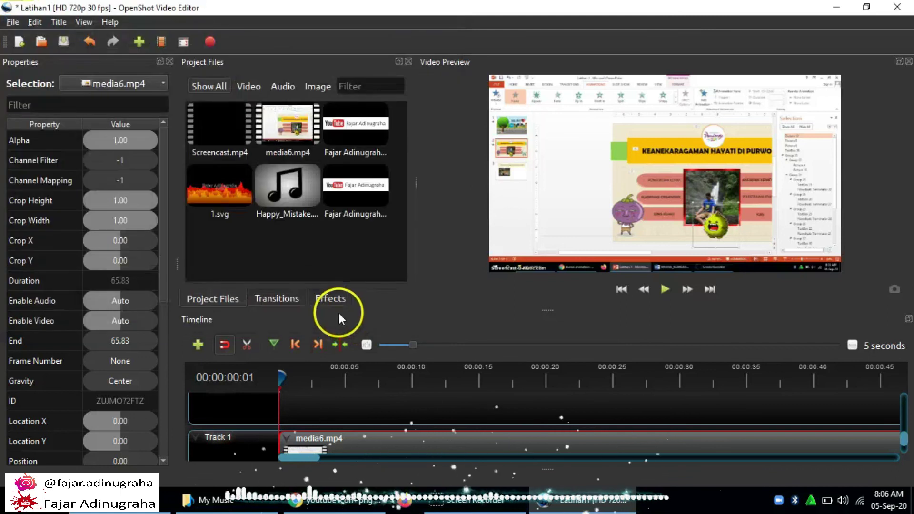
Place the logo picture at the start of the track above Track 1 and show the clip's properties.
left_click(355, 132)
left_click_drag(351, 269, 265, 404)
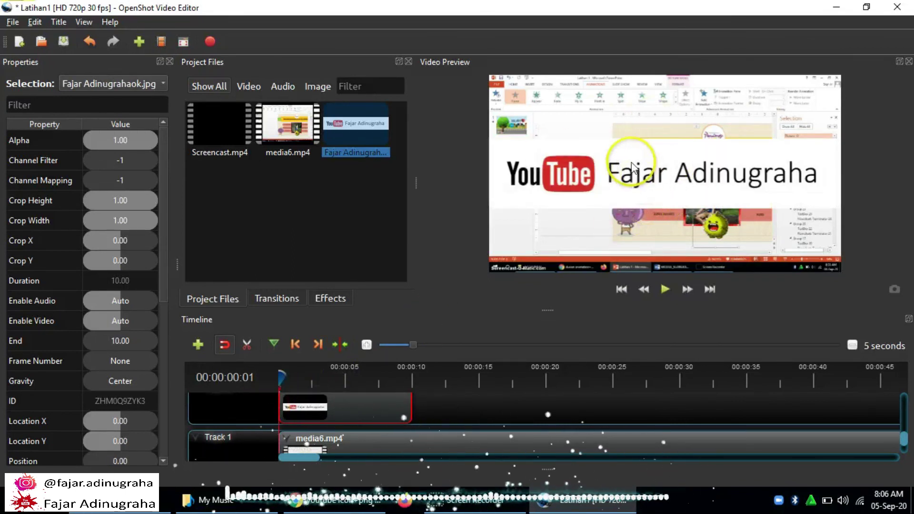
right_click(379, 403)
left_click(404, 378)
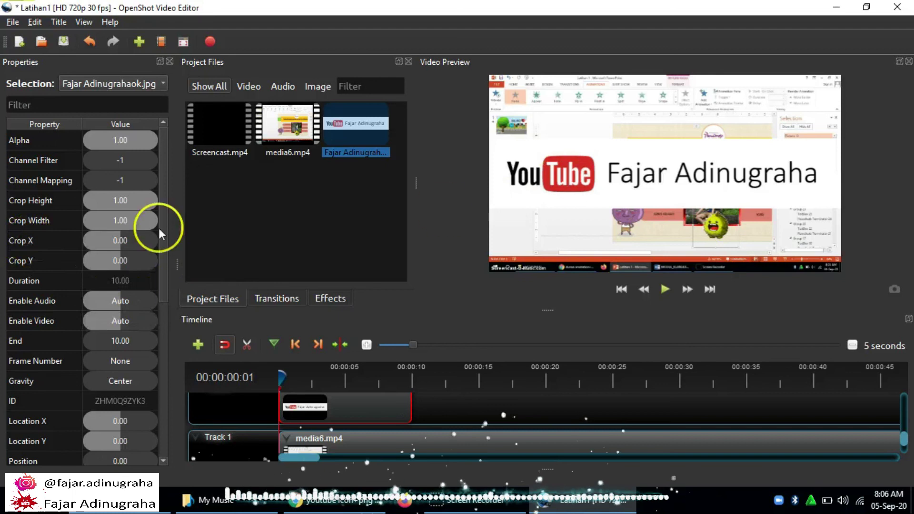
Shrink the logo clip evenly by setting both Scale X and Scale Y to 0.2.
scroll(167, 280, "down", 2)
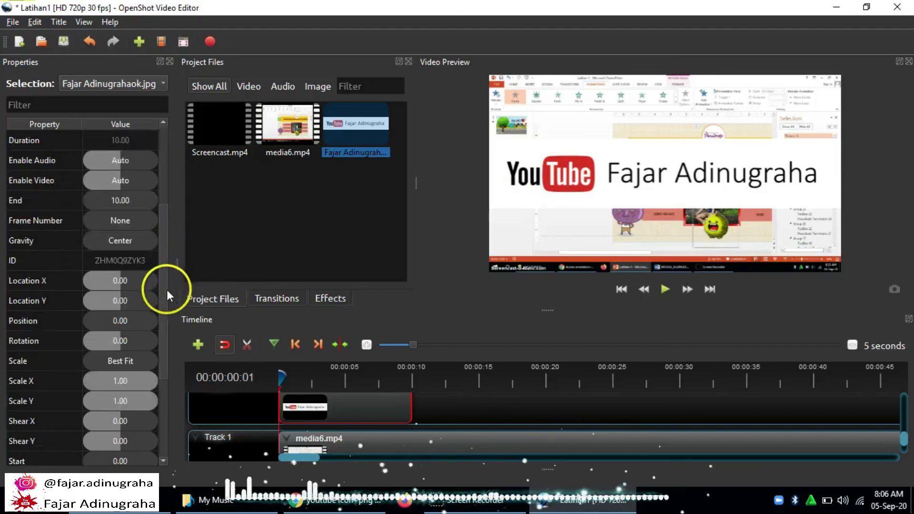
left_click(117, 380)
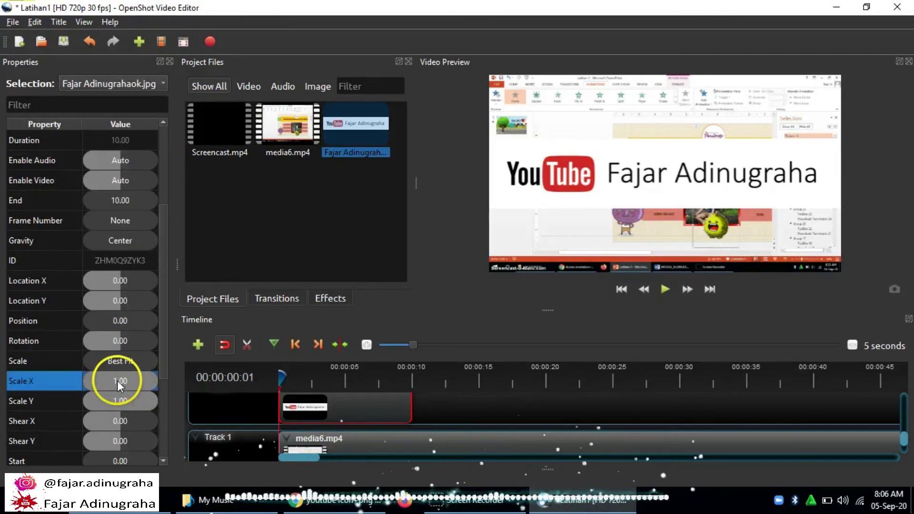
double_click(117, 381)
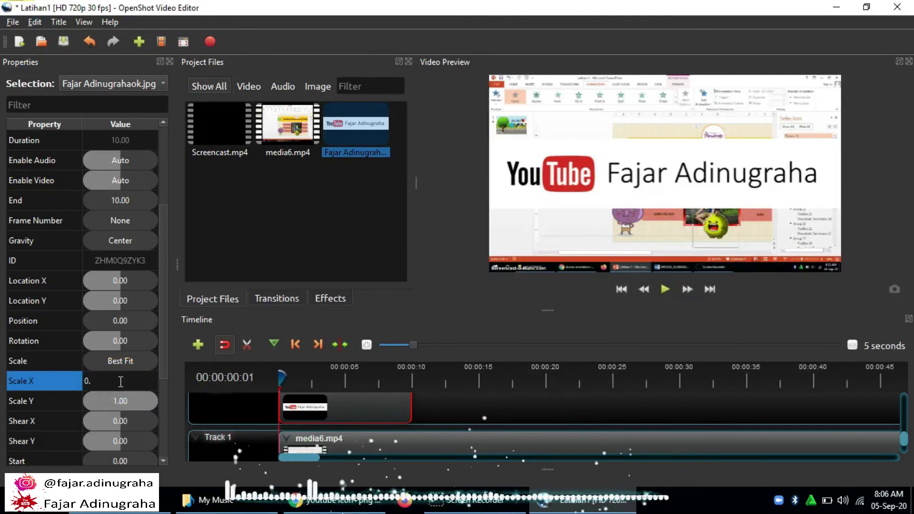
type("0.2")
key("Return")
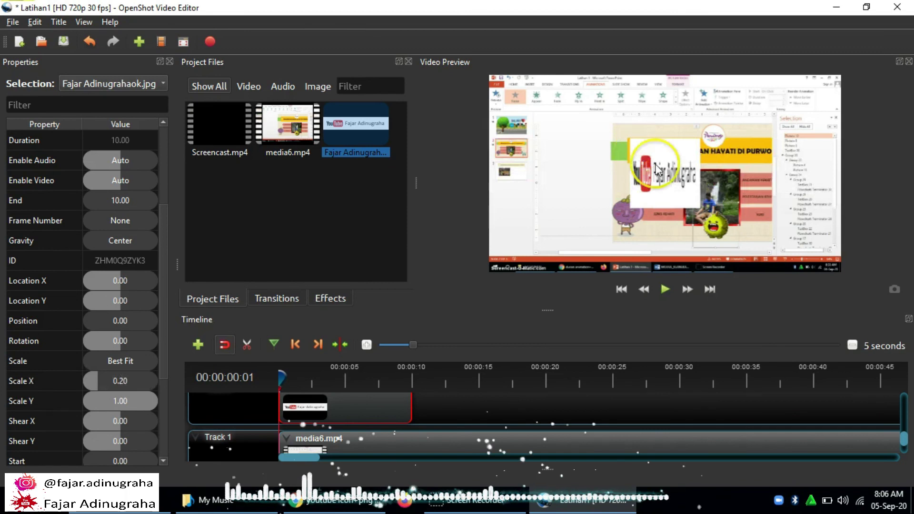
left_click(125, 403)
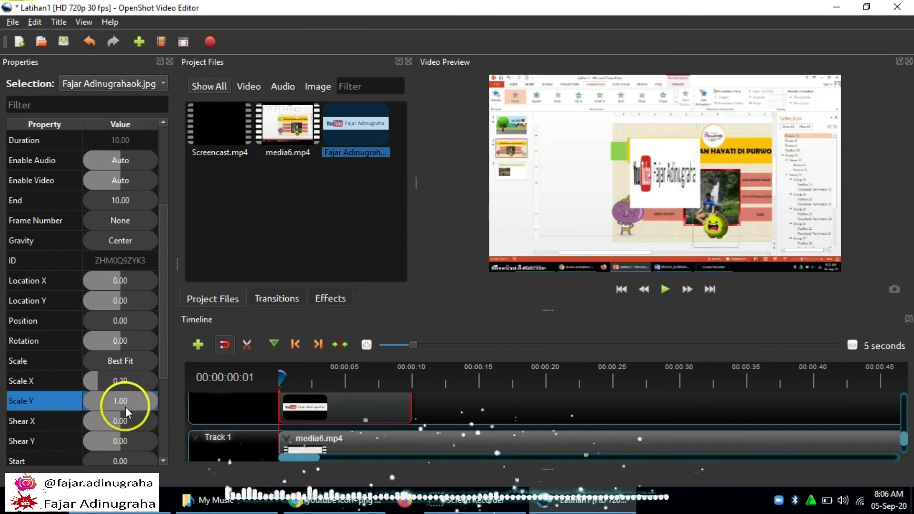
double_click(124, 406)
type("0.2")
key("Return")
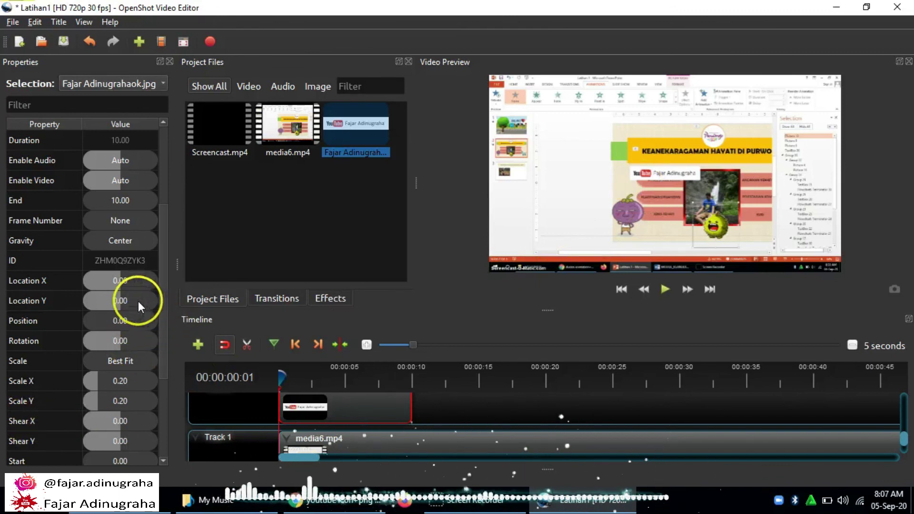
Set the logo clip's Location X to 0.5.
double_click(127, 280)
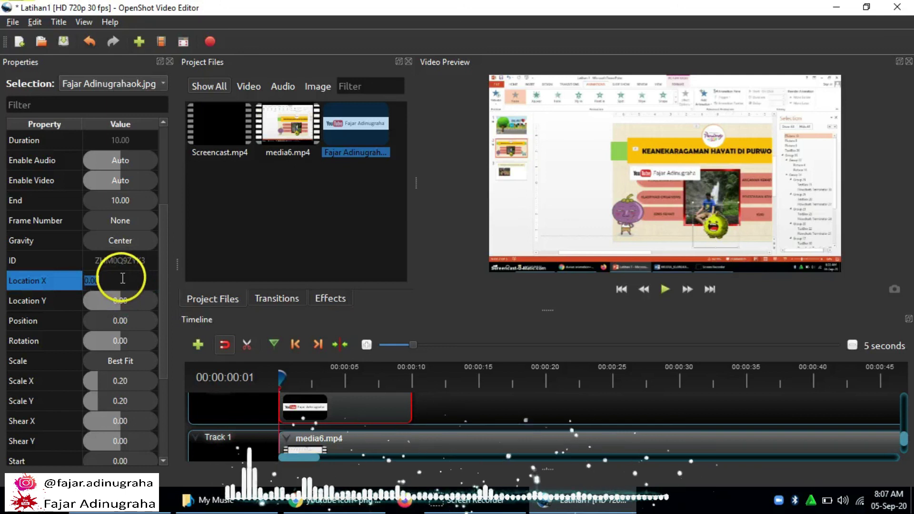
key("Return")
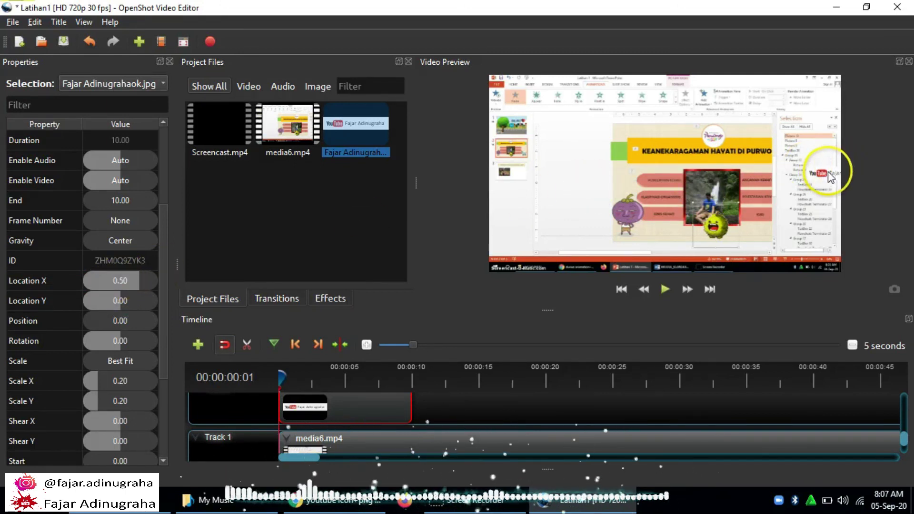
Set the logo clip's Location X to -0.5.
left_click(123, 280)
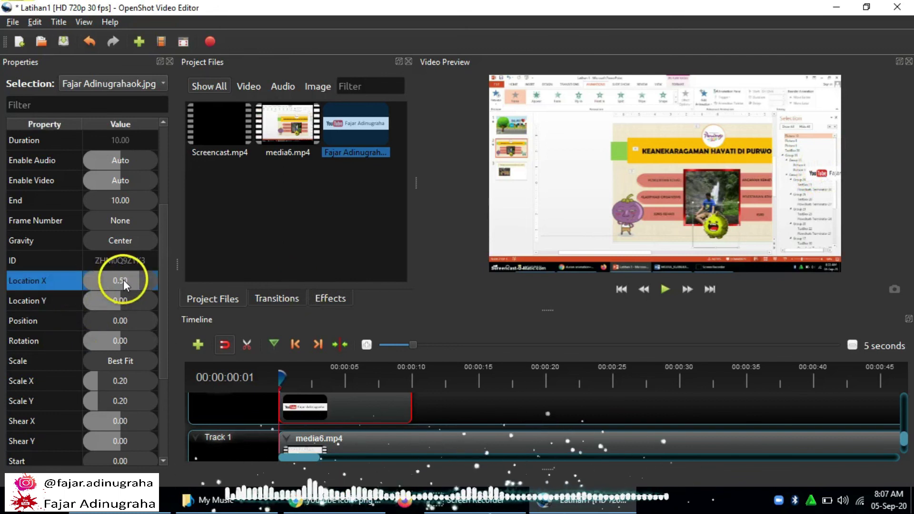
double_click(124, 279)
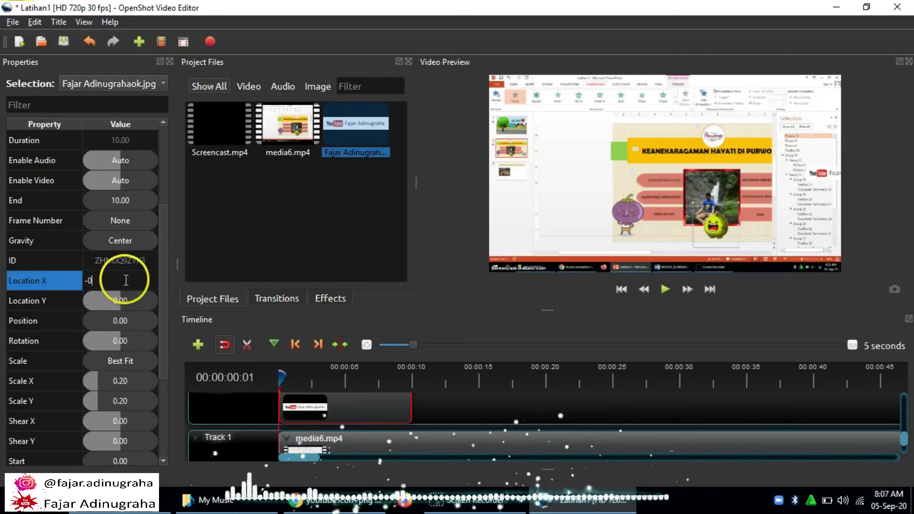
key("Return")
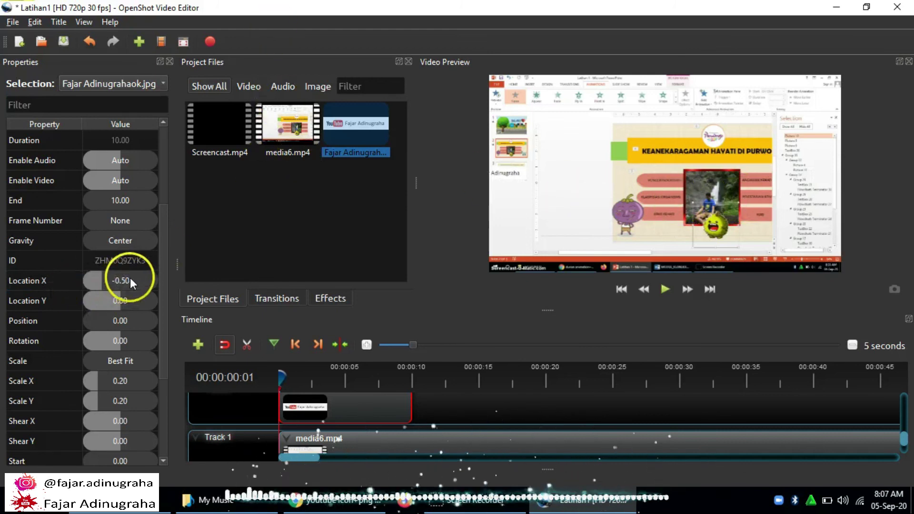
Set the logo clip's Location X to 0.4.
left_click(129, 280)
key("minus")
type("0.4")
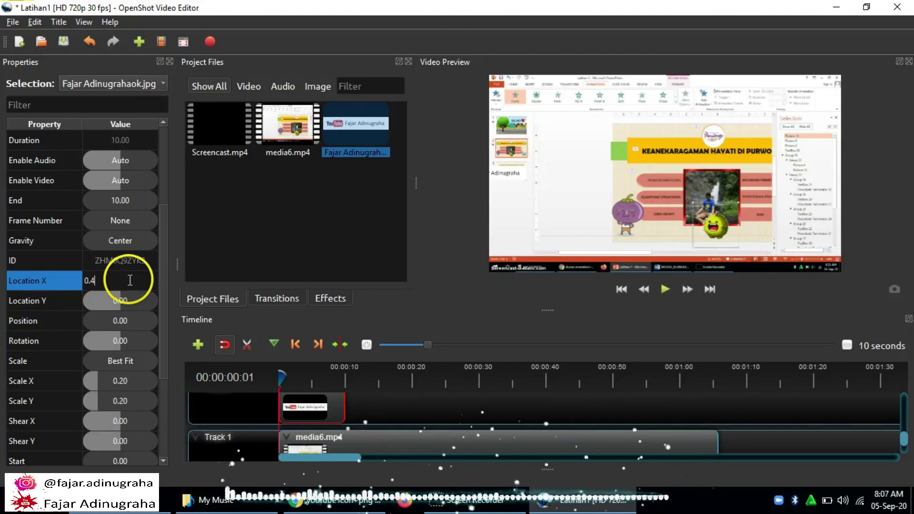
key("Return")
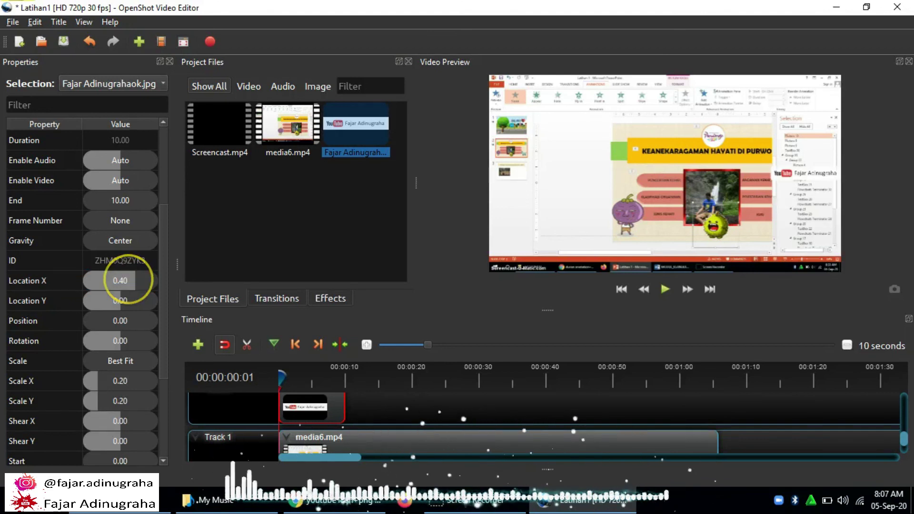
Set the logo clip's Location X to -0.4.
left_click(108, 275)
key("minus")
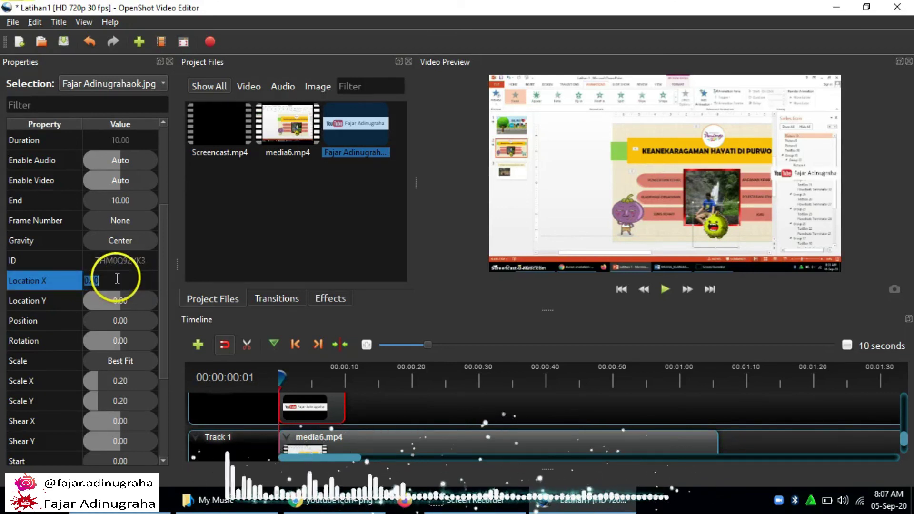
type("0.4")
key("Return")
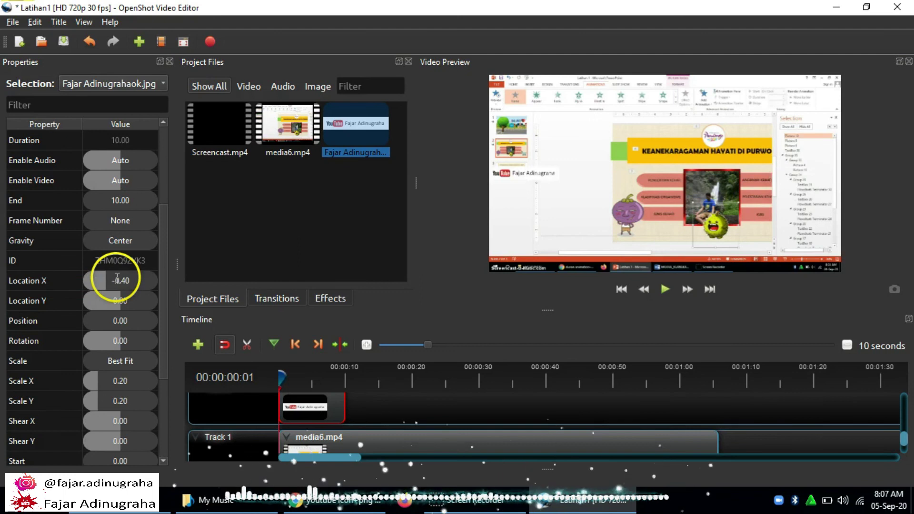
Set the logo clip's Location Y to 0.5.
double_click(122, 302)
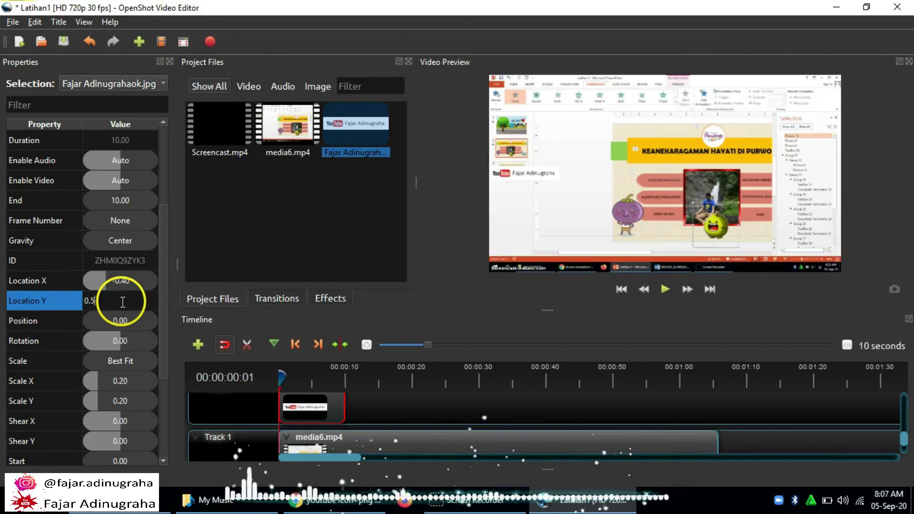
type("0.5")
key("Return")
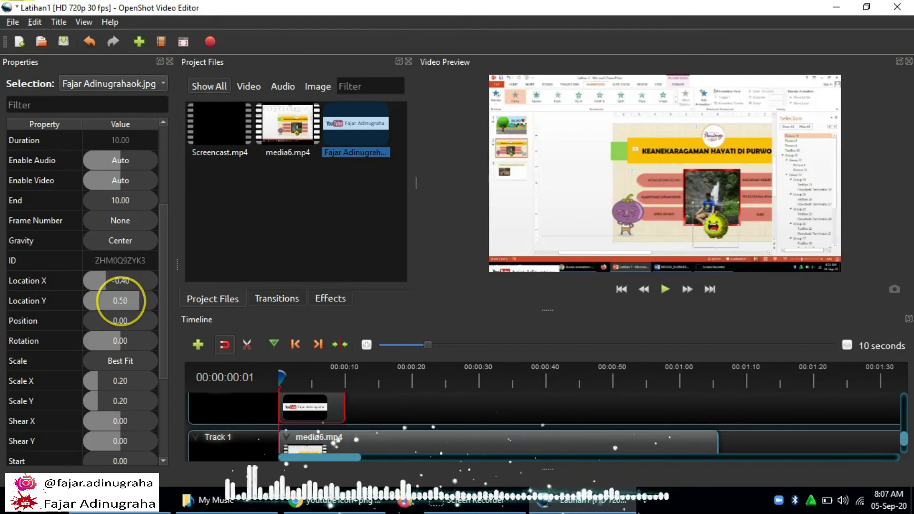
Set the logo clip's Location Y to 0.46.
left_click(123, 296)
double_click(124, 301)
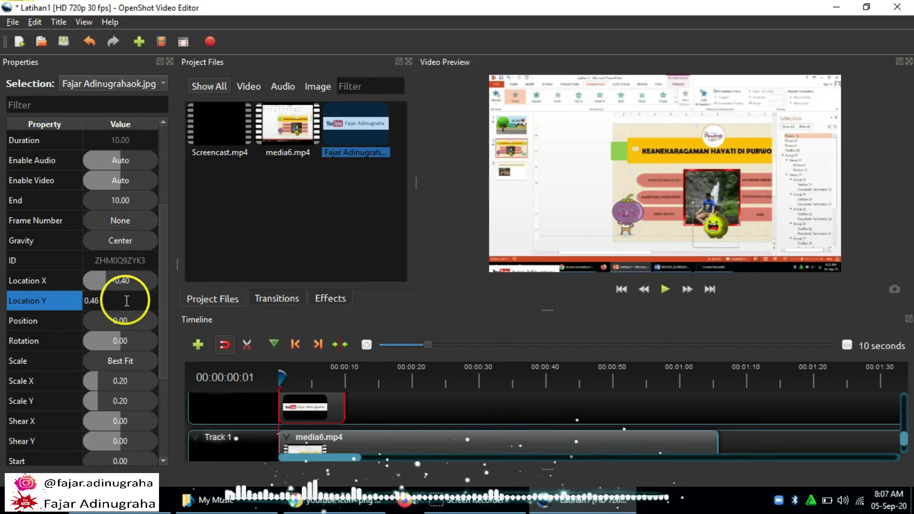
key("Return")
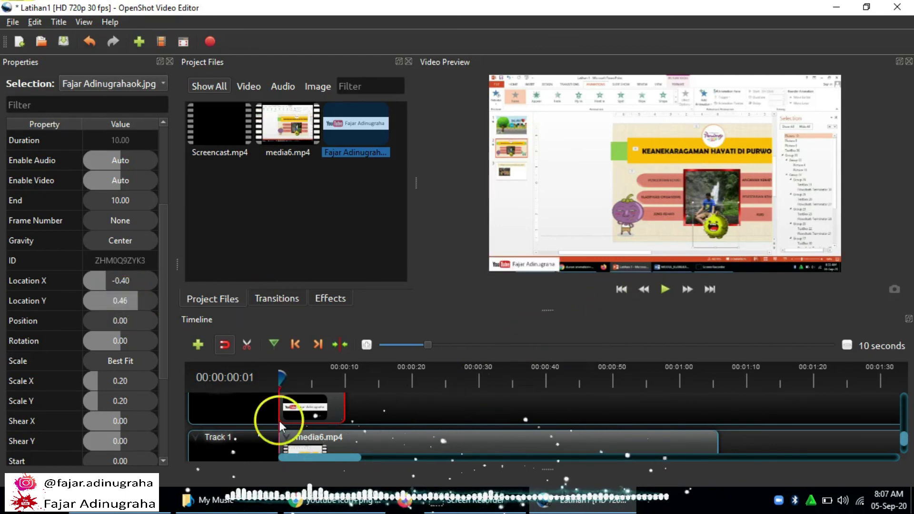
Extend the logo clip to about 66.10 seconds, matching the end of media6.mp4, and play back part of the video.
left_click_drag(391, 393, 719, 409)
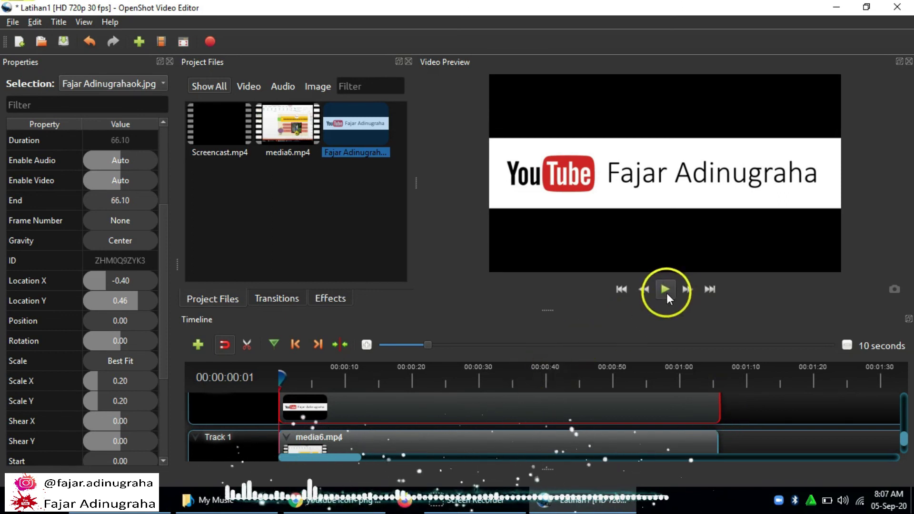
left_click(665, 290)
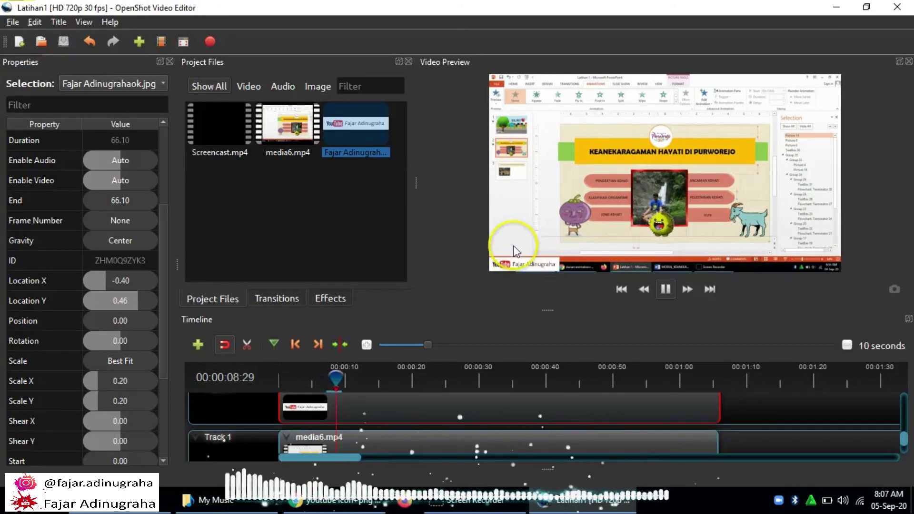
left_click(665, 290)
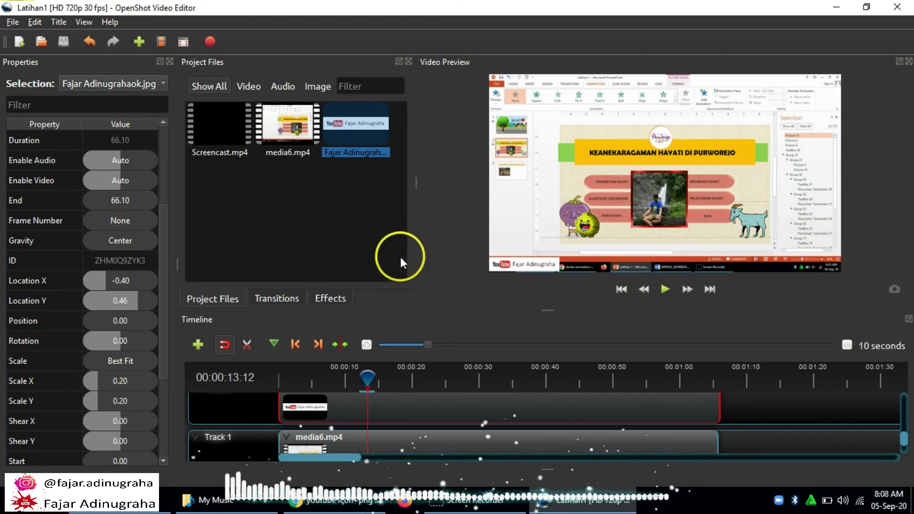
Start a new title from the Flames template and give it the file name 1.
left_click(58, 21)
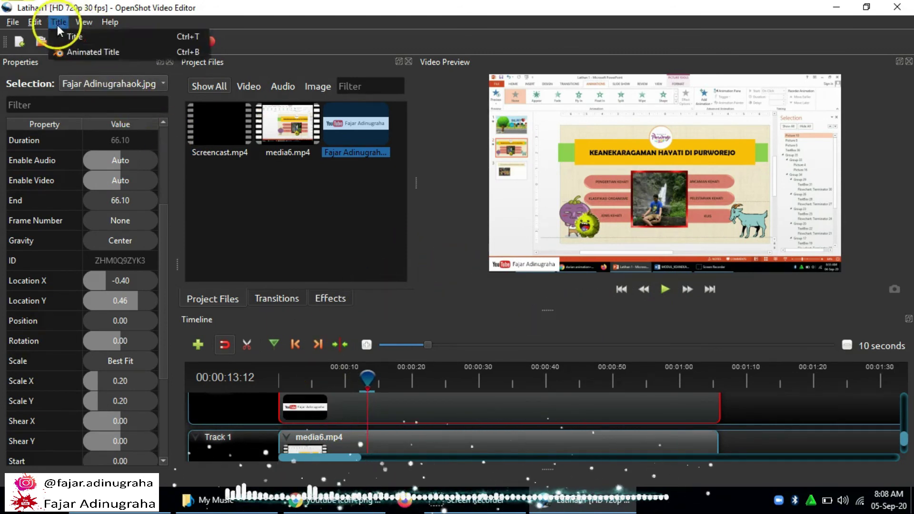
left_click(71, 39)
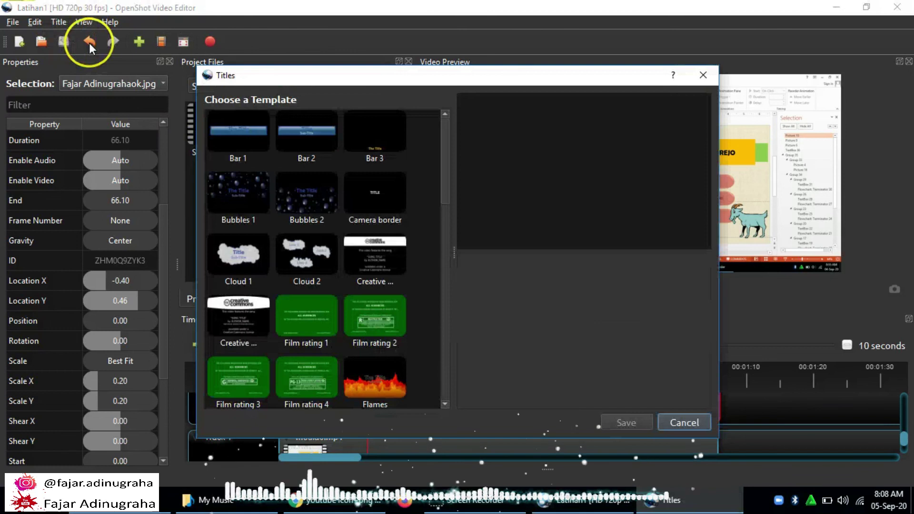
left_click(378, 393)
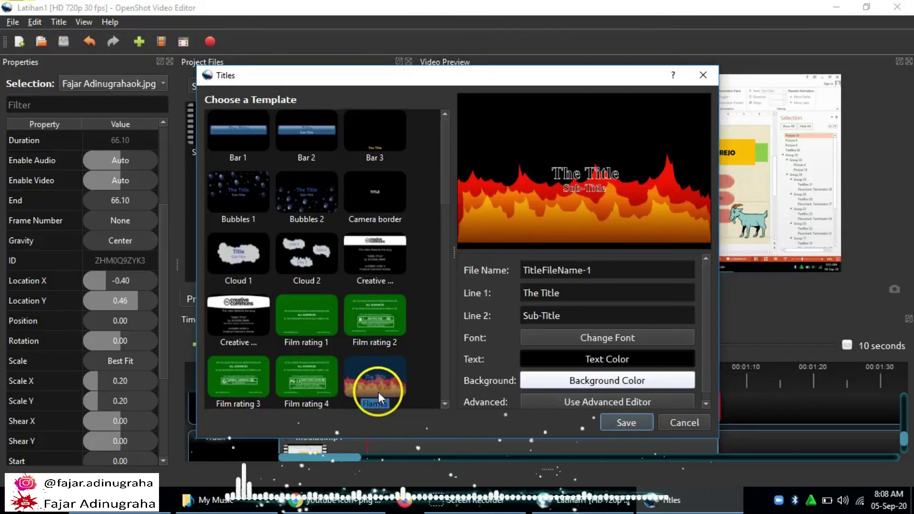
left_click_drag(595, 270, 414, 268)
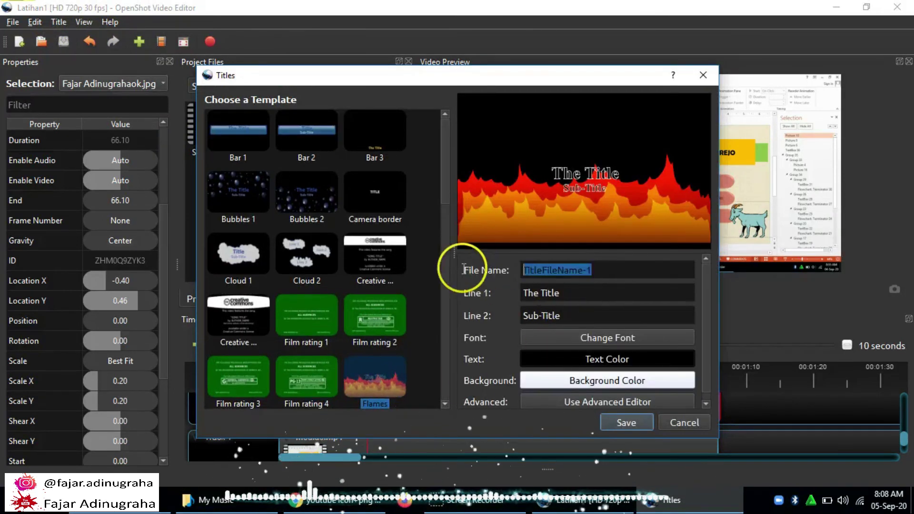
type("1")
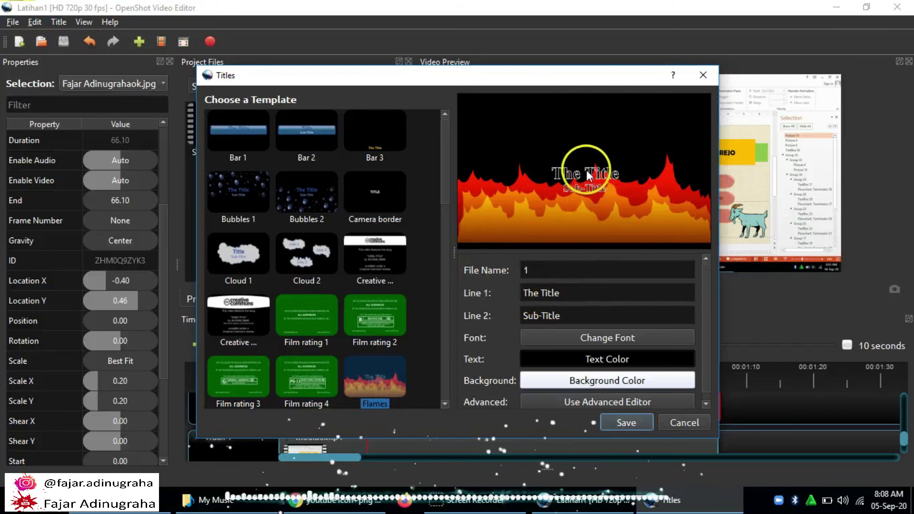
Replace the title's first line with the channel owner's full name and its second line with Youtube.
left_click_drag(558, 288, 509, 287)
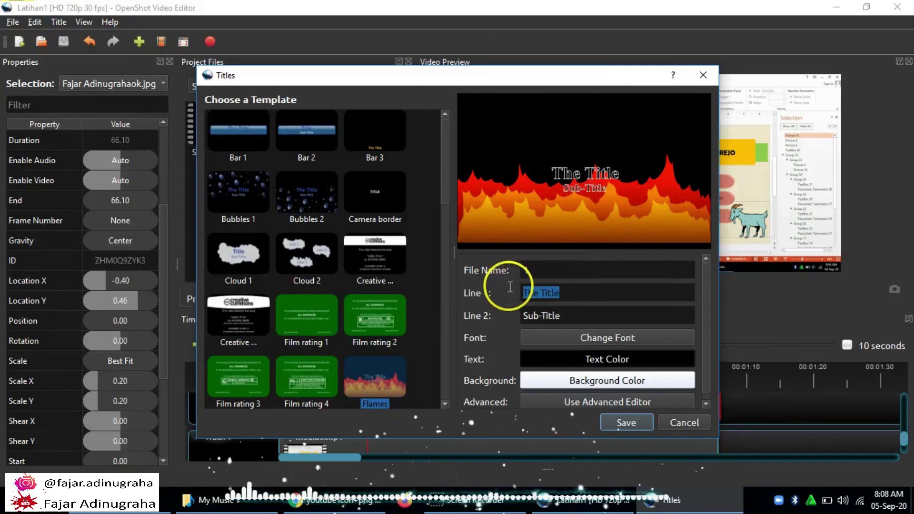
type("F")
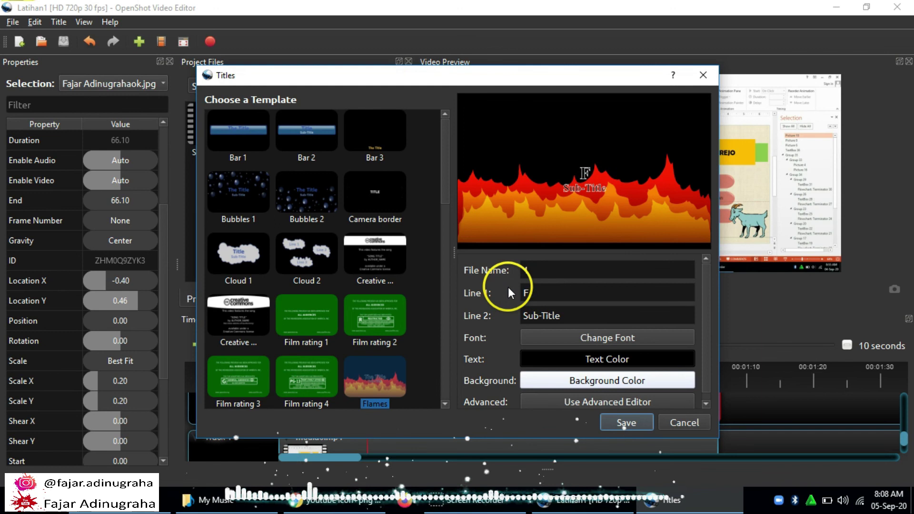
type("ajar Adinugraha")
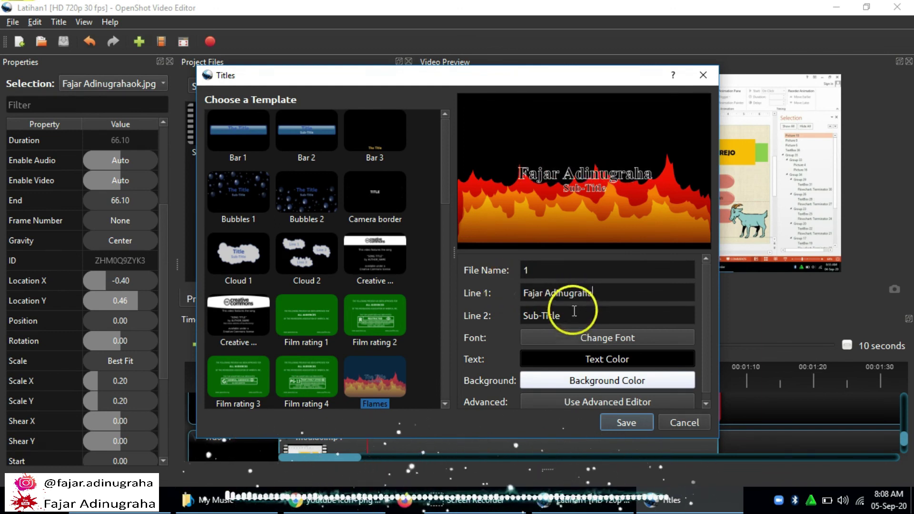
left_click(556, 314)
left_click_drag(555, 310, 516, 310)
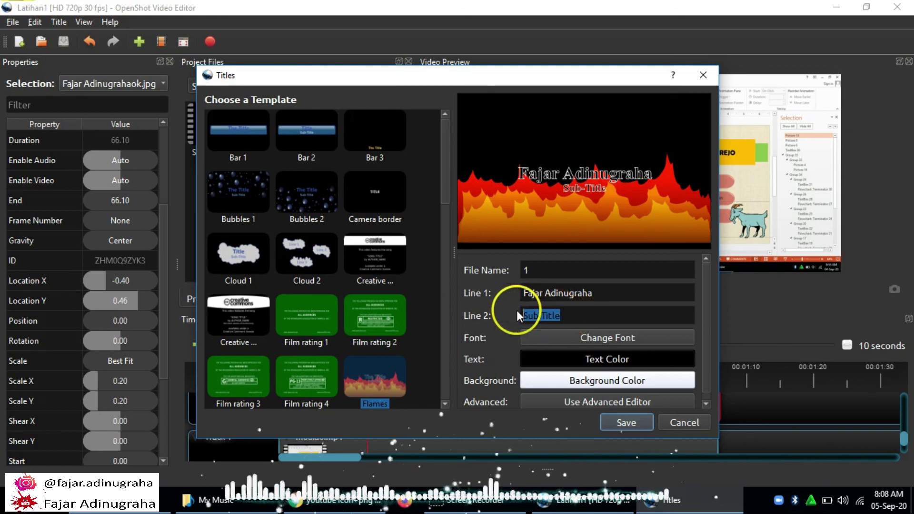
type("Youtubw")
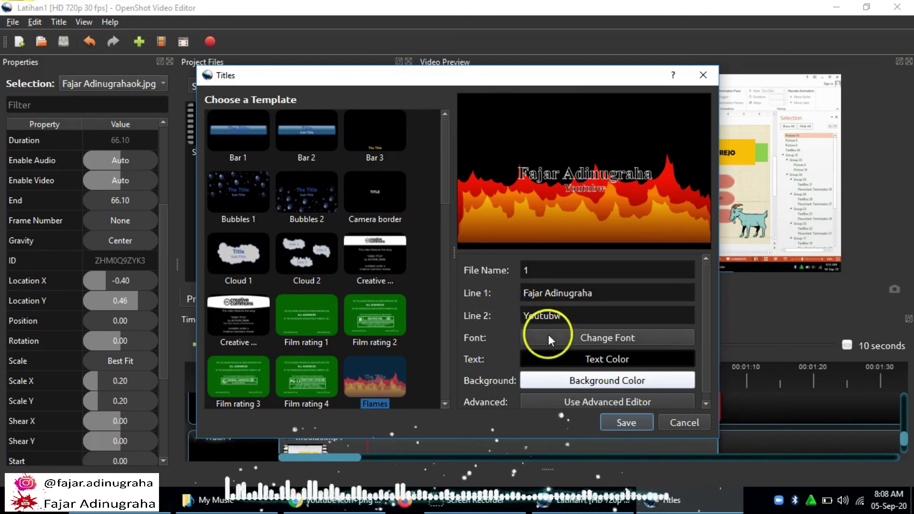
key("BackSpace")
type("e")
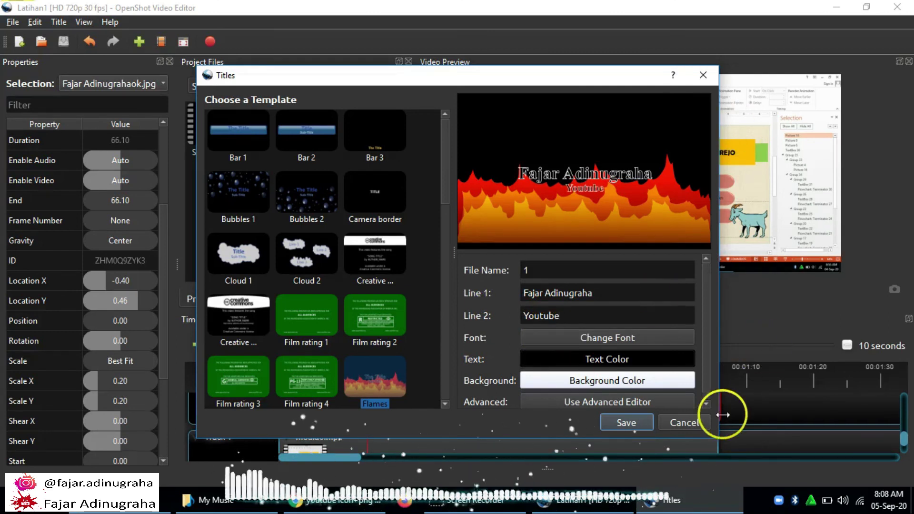
Decline replacing the existing title file and save the title under the file name 12 instead.
left_click(624, 423)
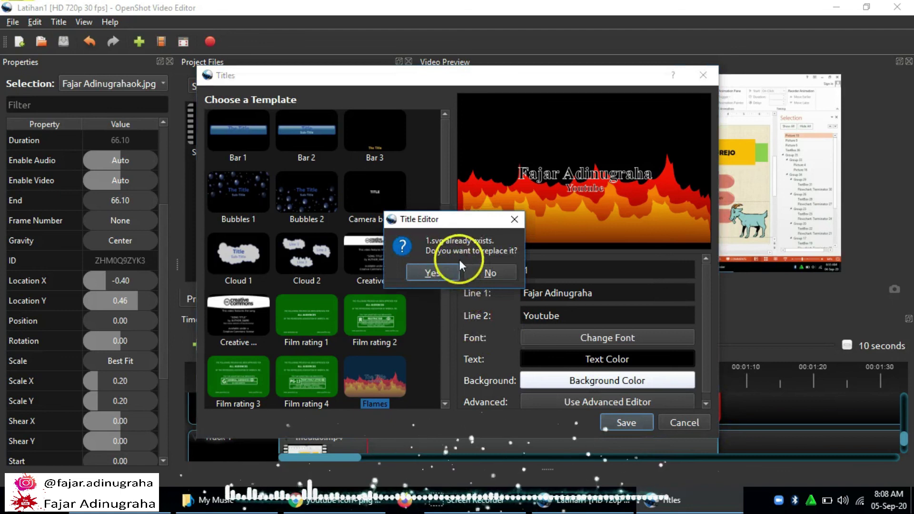
left_click(514, 219)
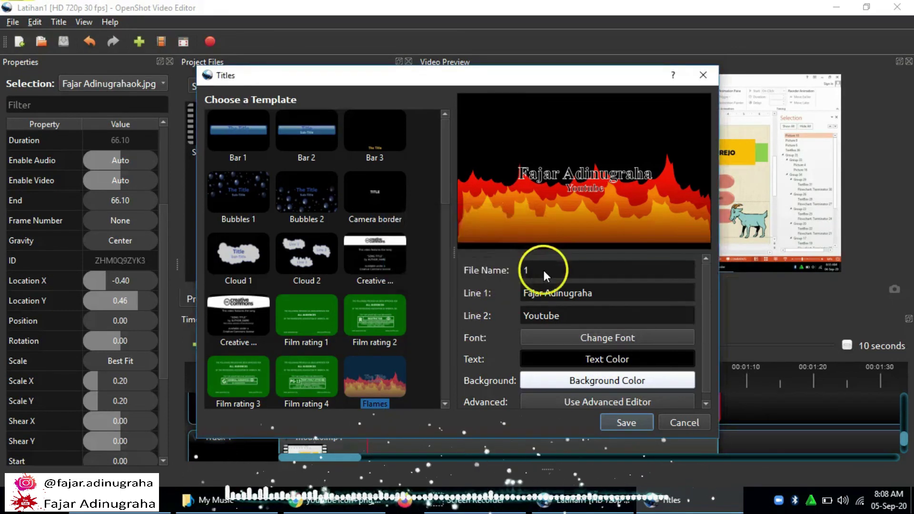
left_click(551, 271)
type("12")
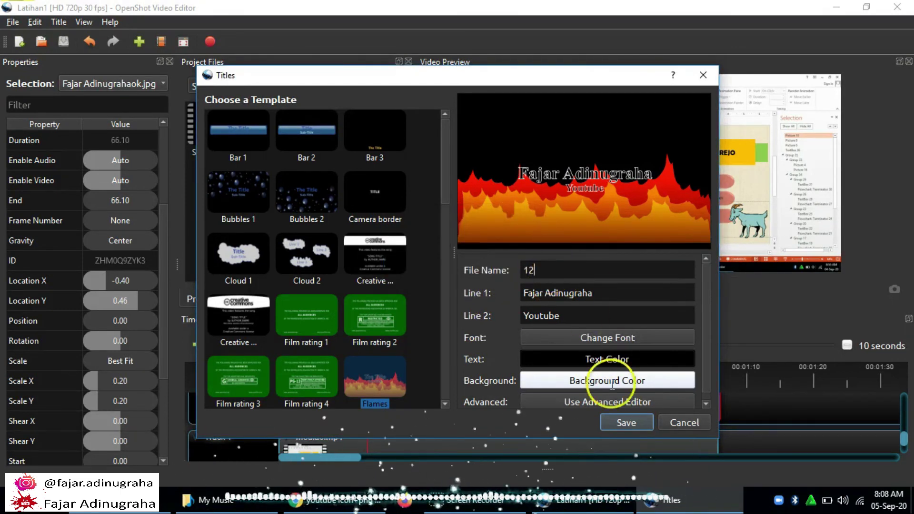
left_click(619, 422)
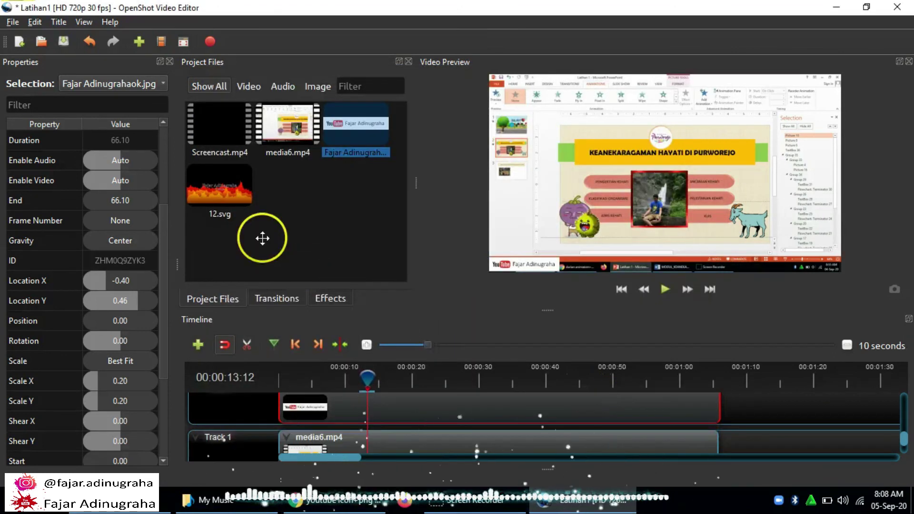
Try the 12.svg title over the start of the Track 1 video in playback, and delete the title clip.
left_click(233, 189)
left_click_drag(256, 245, 267, 452)
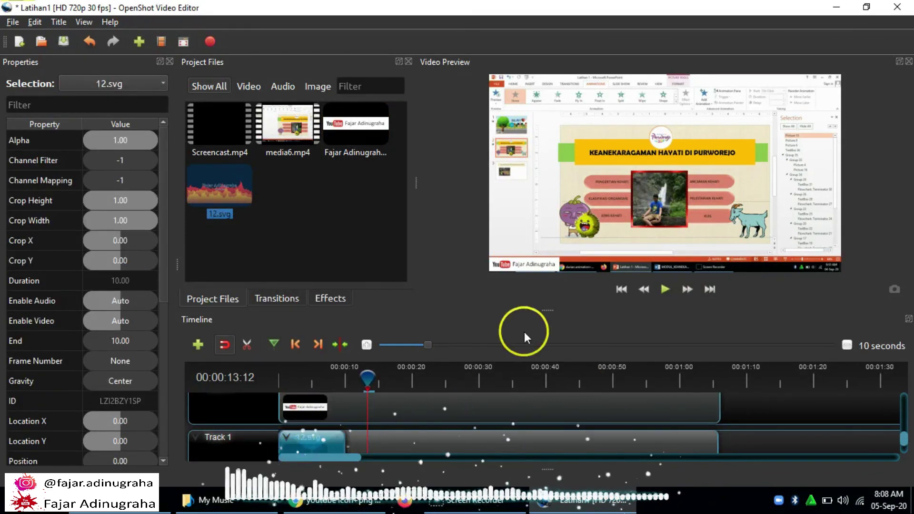
left_click(269, 376)
left_click(665, 289)
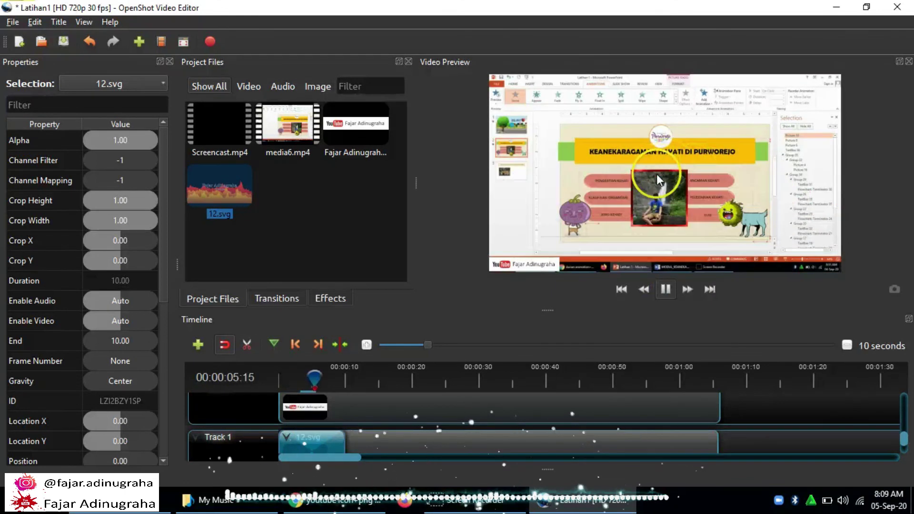
left_click(664, 291)
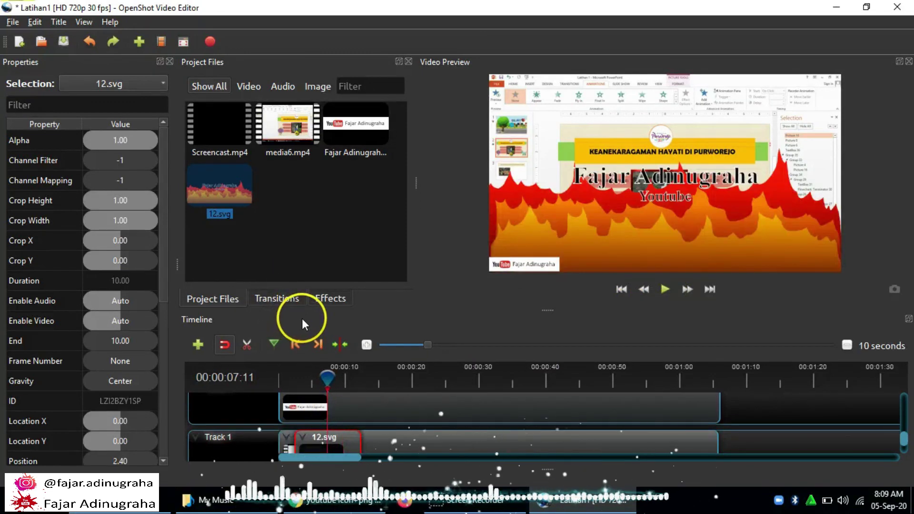
key("Delete")
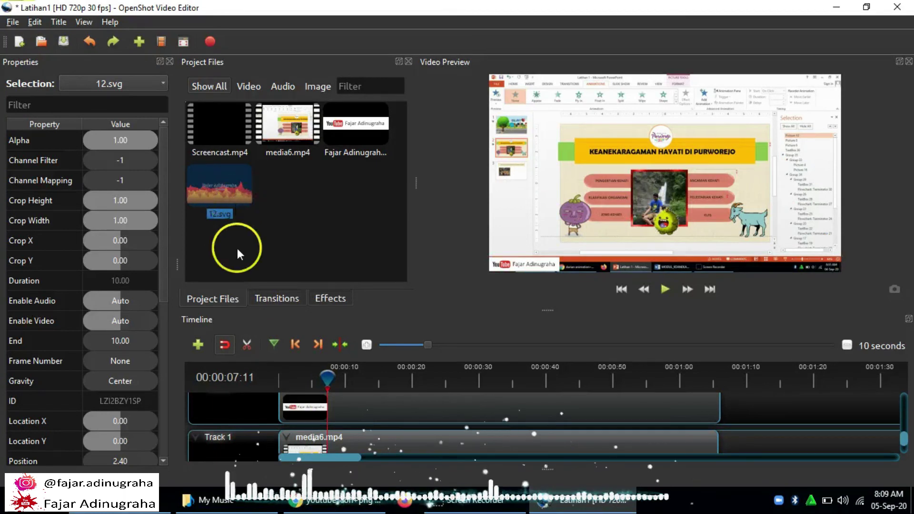
Place the 12.svg title at the start of Track 1 and delay the media6.mp4 and logo clips, with the logo at position 5.90.
mouse_move(280, 454)
left_mouse_down()
mouse_move(255, 381)
mouse_move(275, 449)
left_mouse_up()
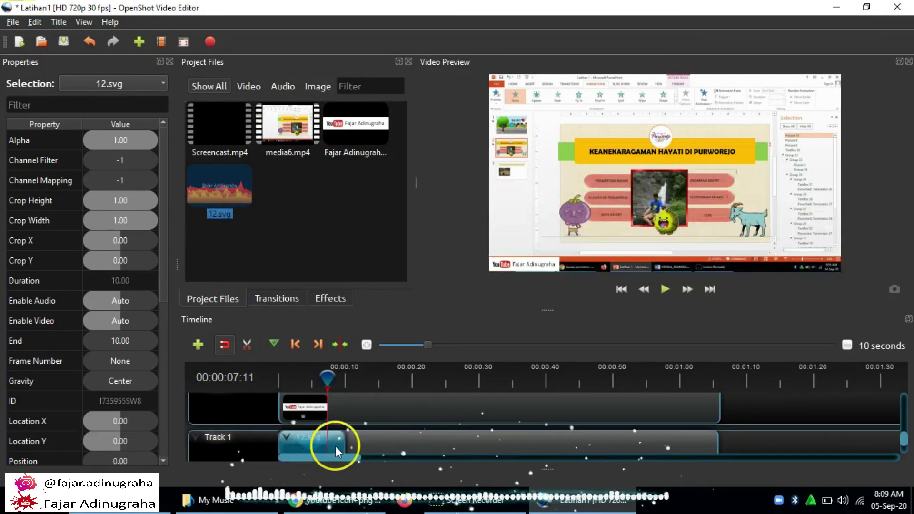
left_click_drag(413, 444, 435, 437)
left_click_drag(409, 408, 453, 426)
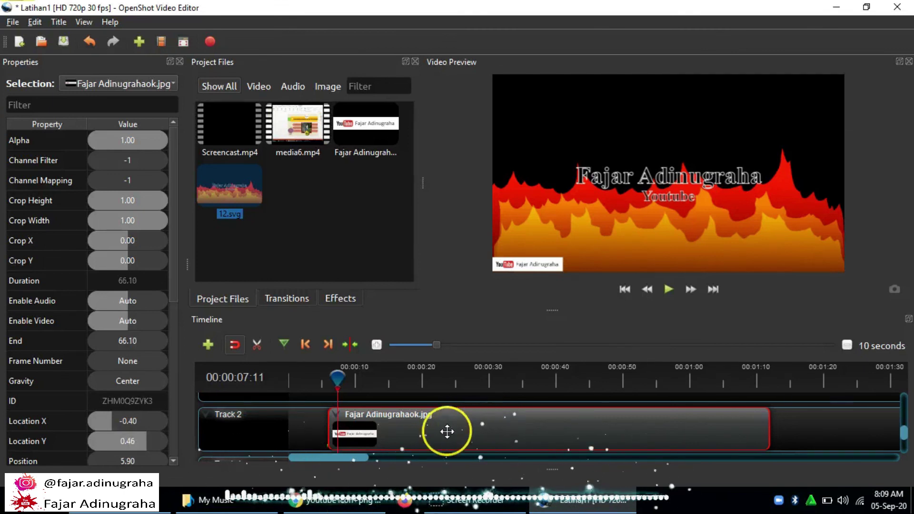
Move the logo clip on Track 2 to position 10.00 so it starts together with media6.mp4 on Track 1.
left_click_drag(435, 431, 469, 427)
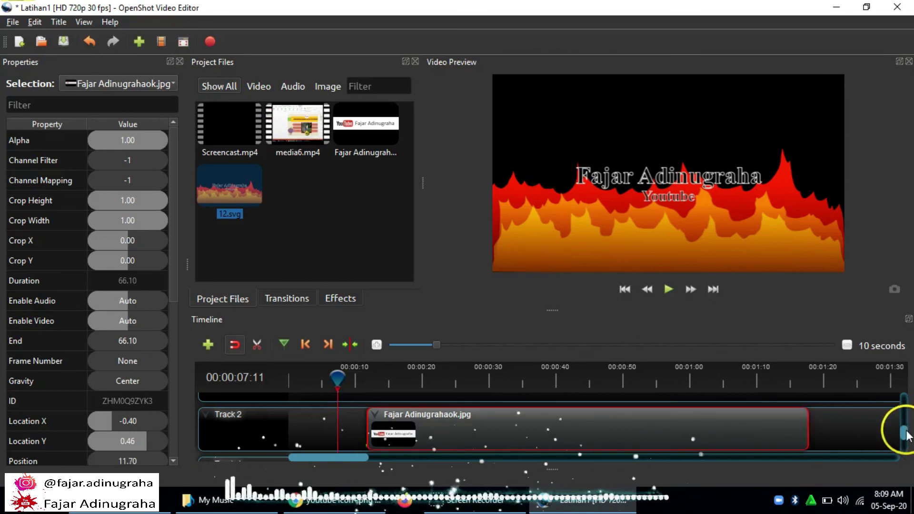
left_click_drag(903, 427, 907, 443)
left_click_drag(544, 402, 484, 396)
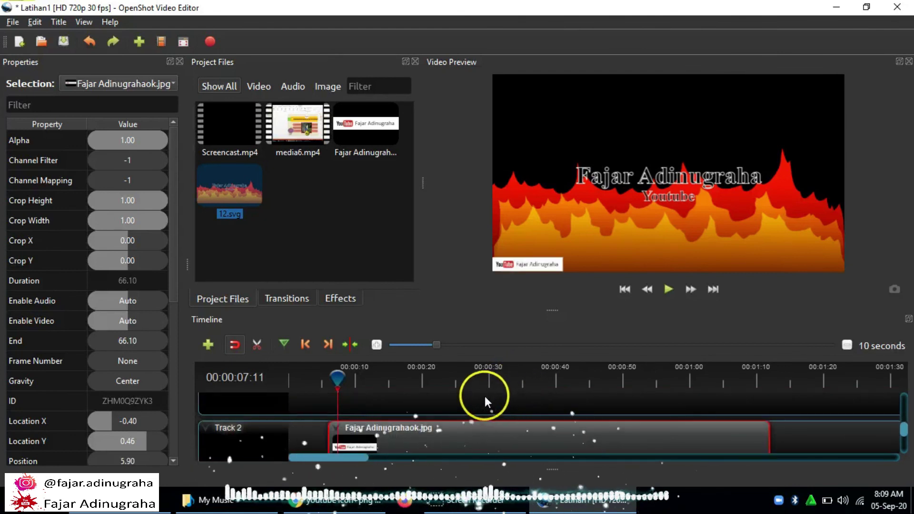
scroll(484, 395, "down", 1)
scroll(478, 404, "up", 1)
scroll(476, 404, "down", 1)
scroll(476, 404, "down", 1)
scroll(427, 422, "up", 1)
left_click_drag(424, 419, 445, 419)
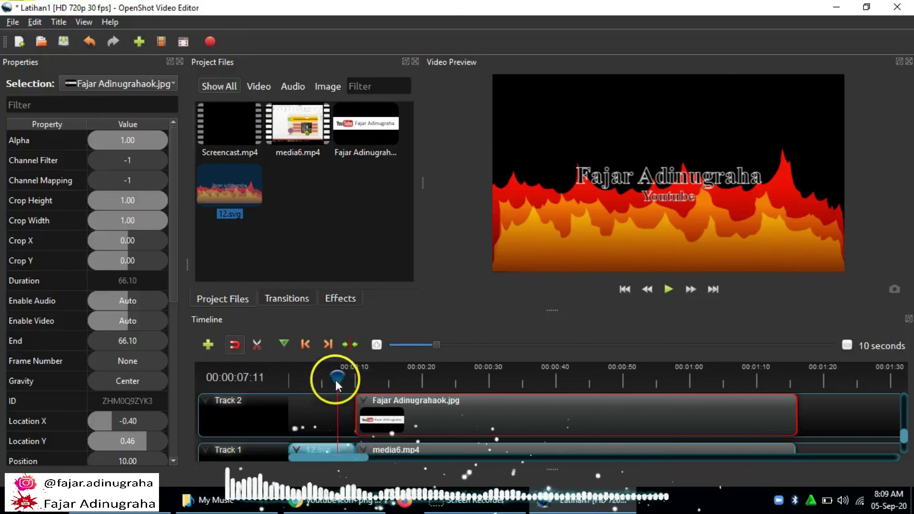
Play the timeline from the beginning through the title into the start of the media6.mp4 clip.
left_click(276, 375)
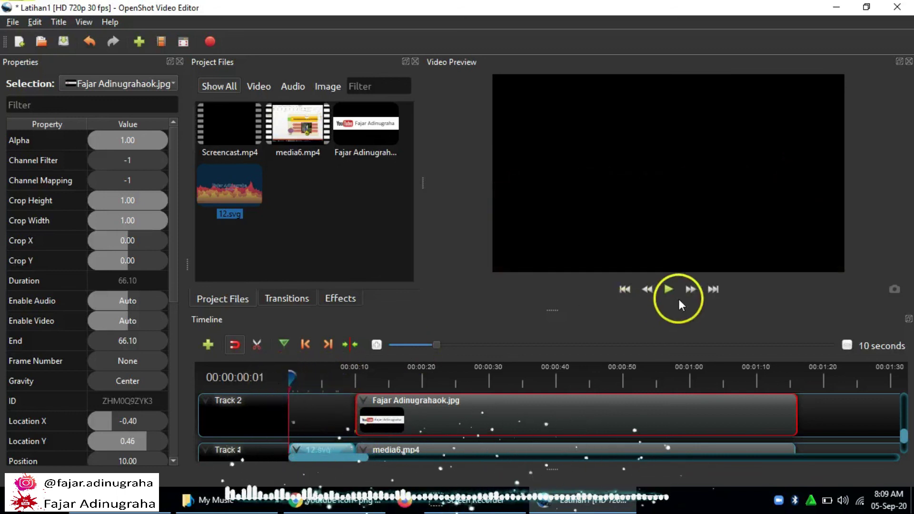
left_click(669, 290)
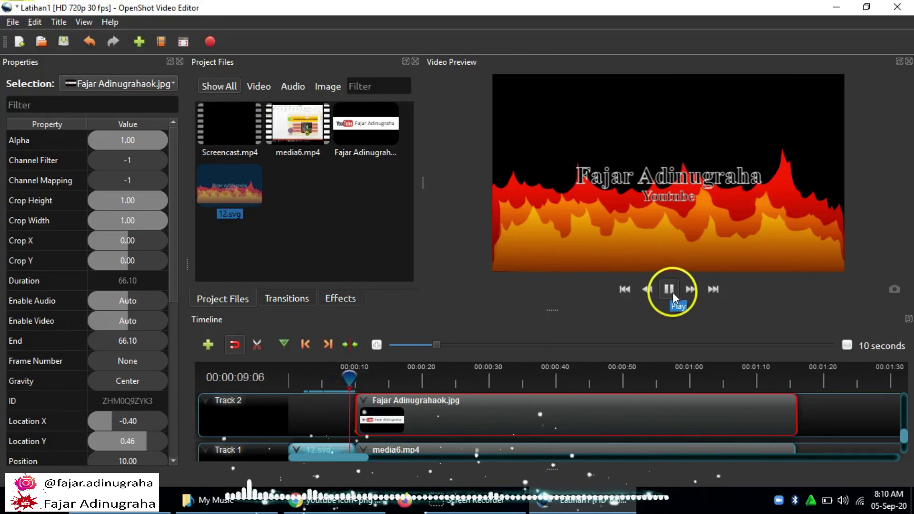
left_click(669, 291)
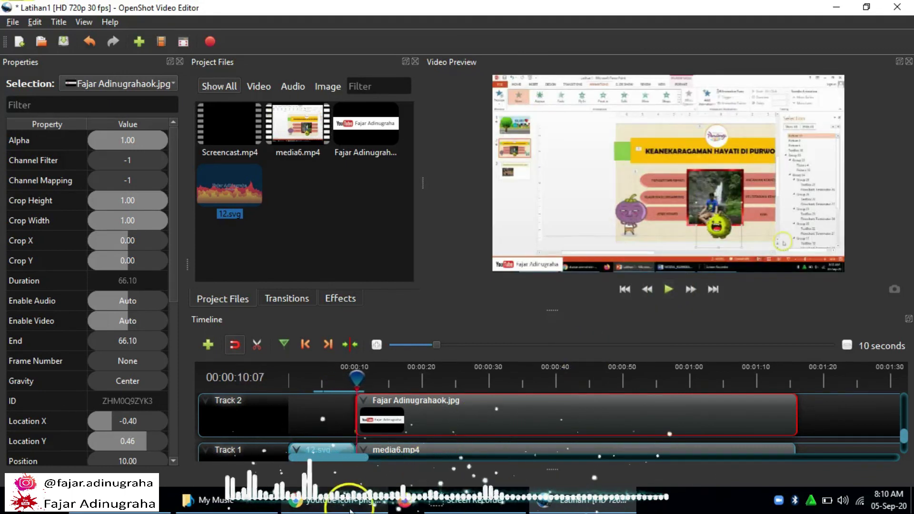
Switch to Chrome, search for "koleksi audio youtube" and open the YouTube Help article on getting music from the Audio Library.
left_click(314, 500)
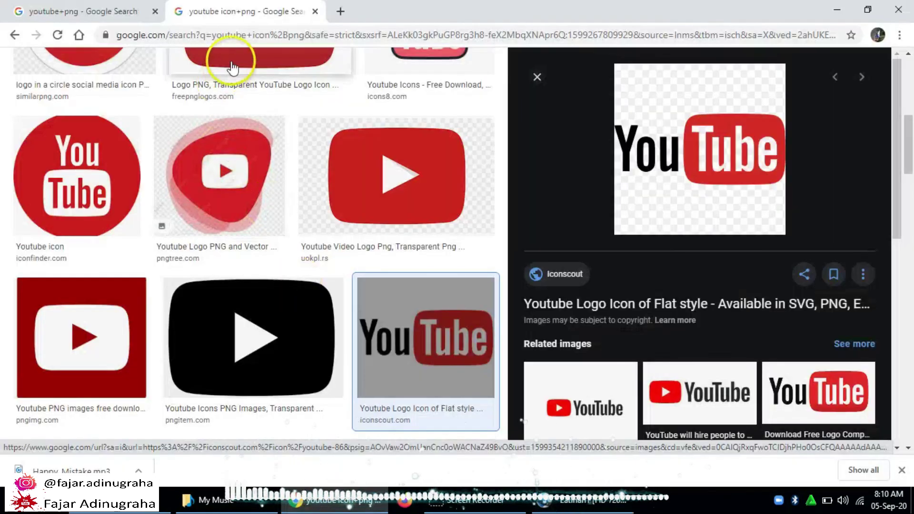
left_click(241, 39)
type("koleksi audio youtube")
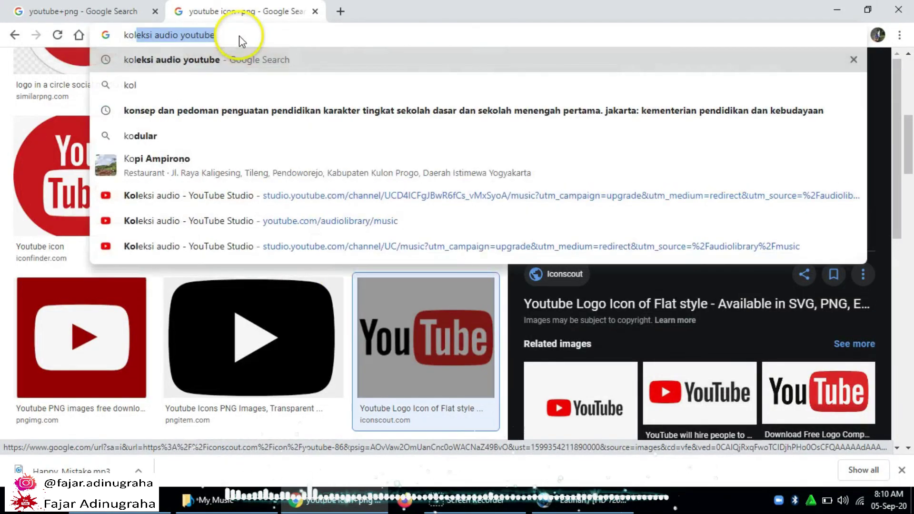
key("Return")
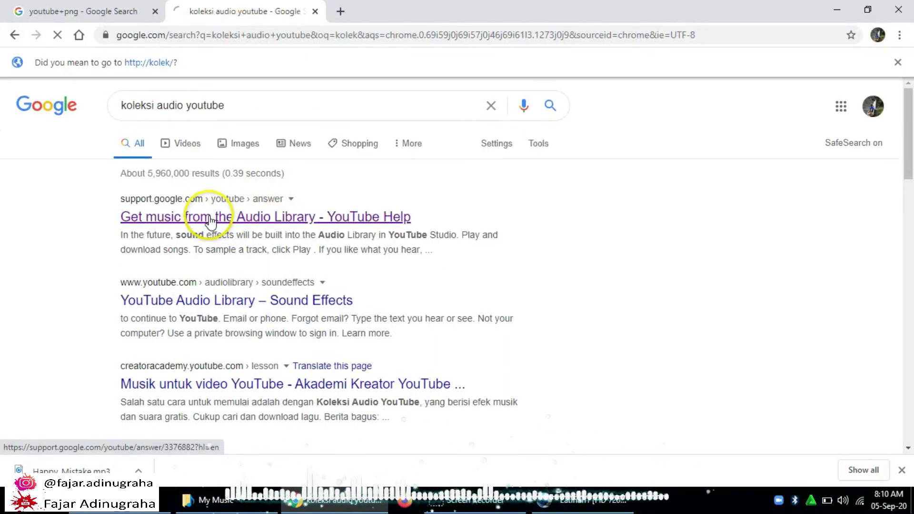
left_click(210, 220)
scroll(247, 366, "down", 5)
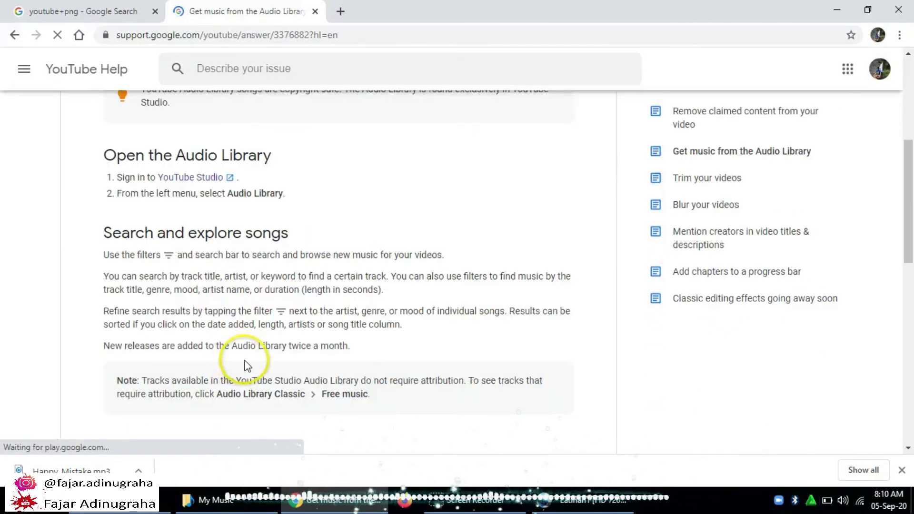
Open YouTube Studio from the help article and go to its audio collection, Koleksi audio.
left_click(848, 68)
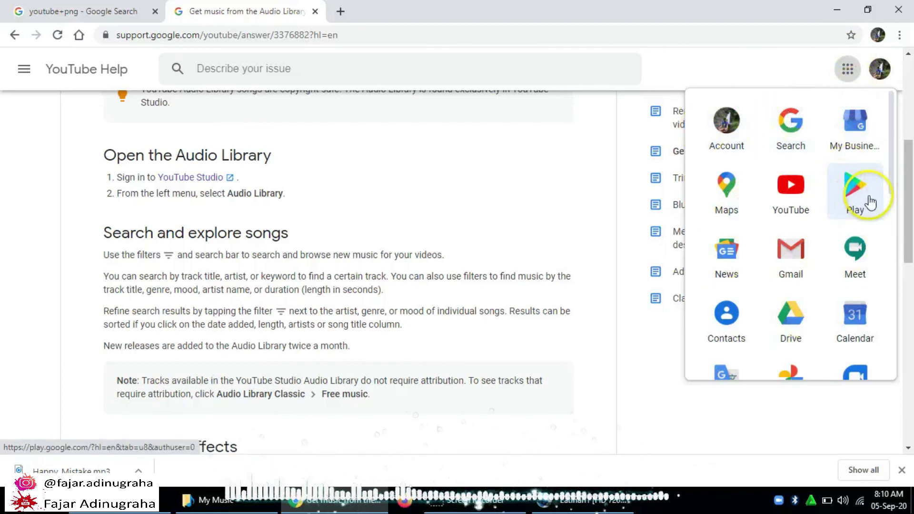
left_click_drag(890, 176, 887, 324)
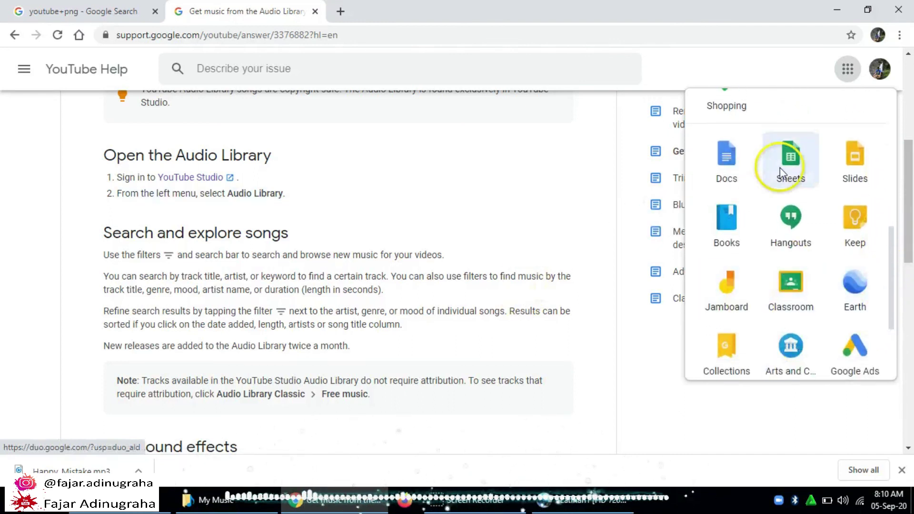
left_click(208, 177)
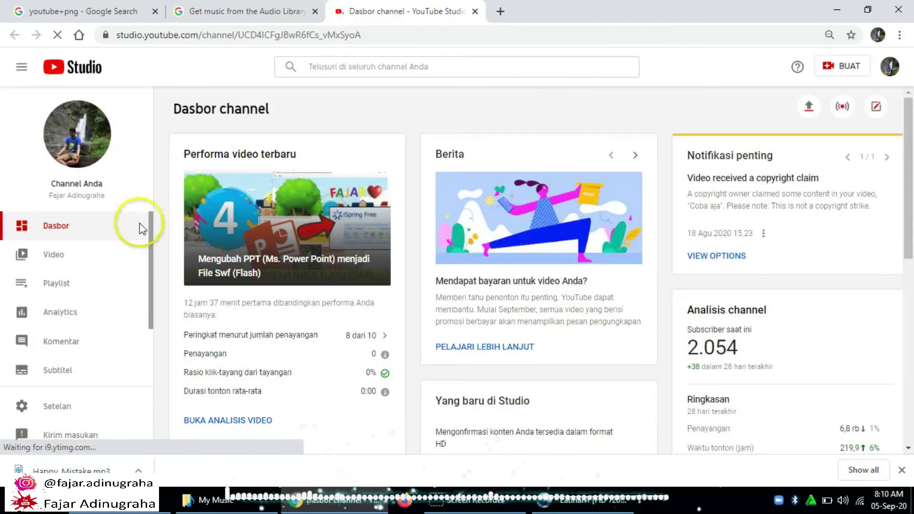
scroll(146, 224, "down", 2)
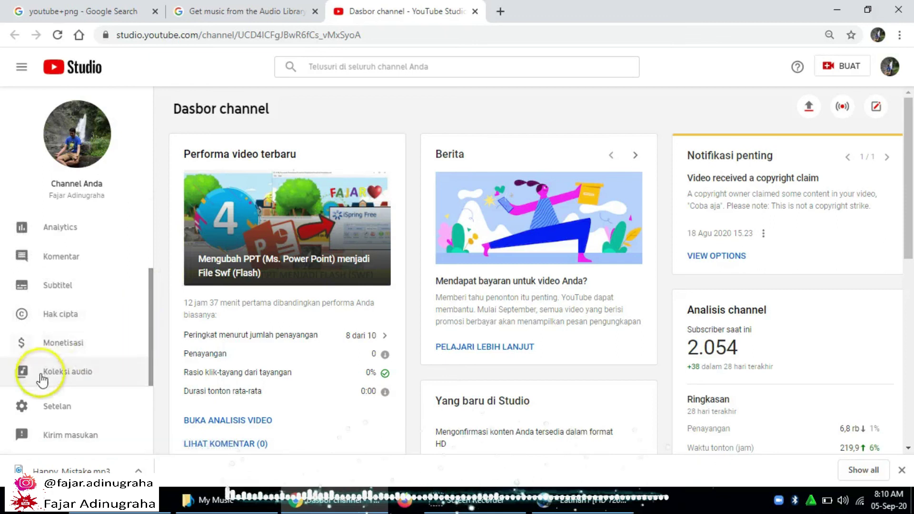
left_click(42, 379)
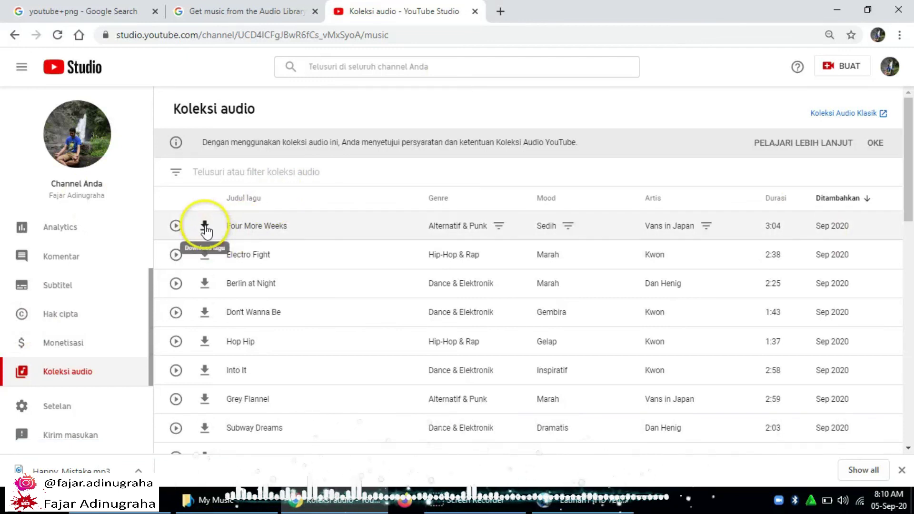
Open the classic audio collection and filter the free music by genre Anak-anak and mood Bahagia.
left_click(863, 113)
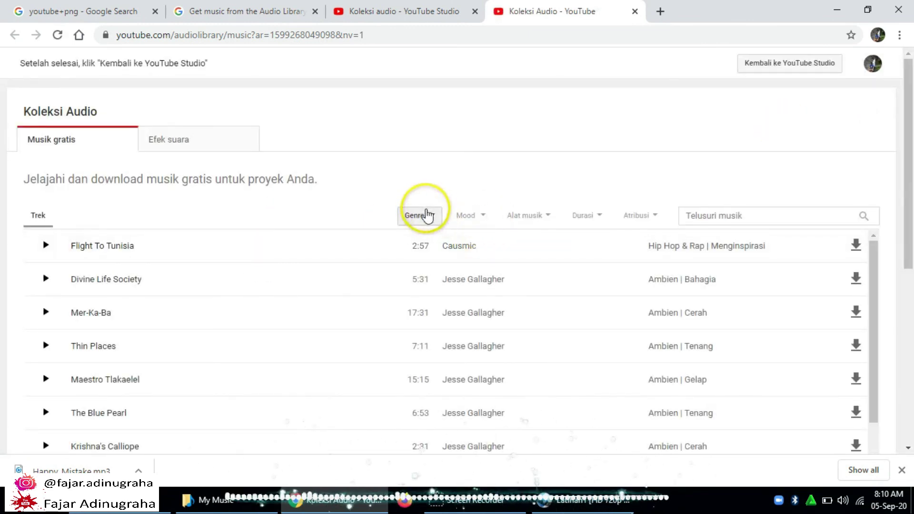
left_click(423, 214)
left_click(445, 222)
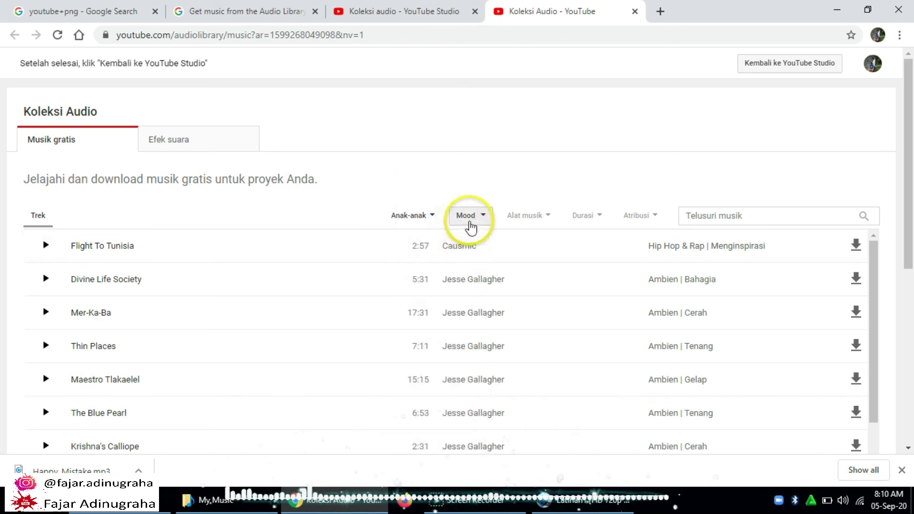
left_click(466, 218)
left_click(471, 240)
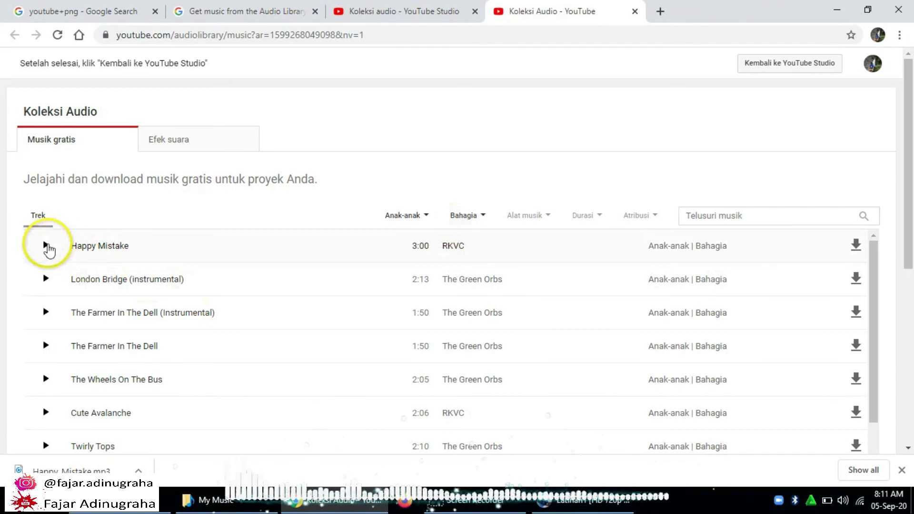
Preview and download the track Happy Mistake, and close the classic audio collection page.
left_click(46, 246)
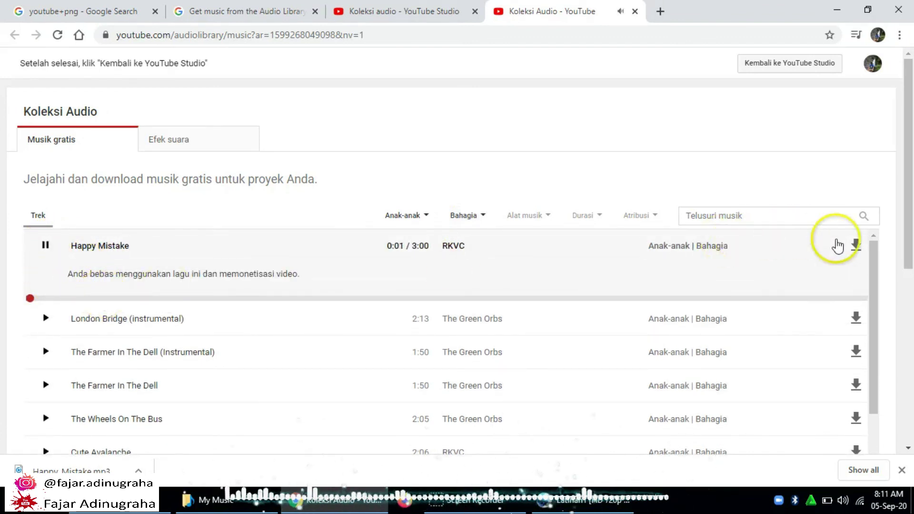
left_click(855, 246)
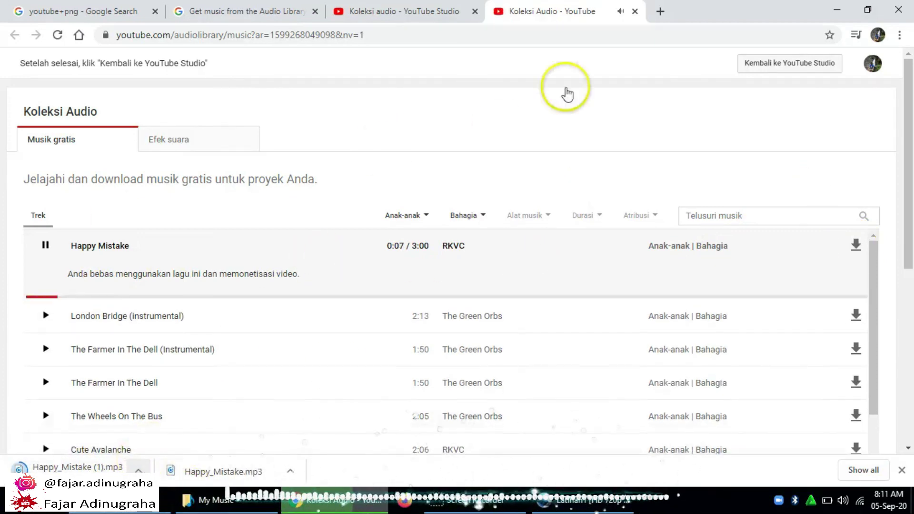
left_click(635, 11)
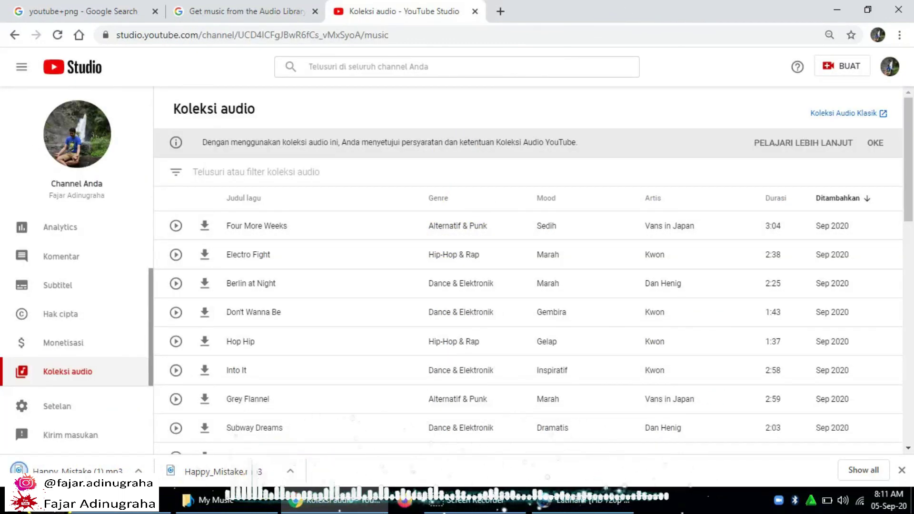
Switch back to OpenShot and import Happy_Mistake (1) from My Downloads into the project files.
left_click(584, 504)
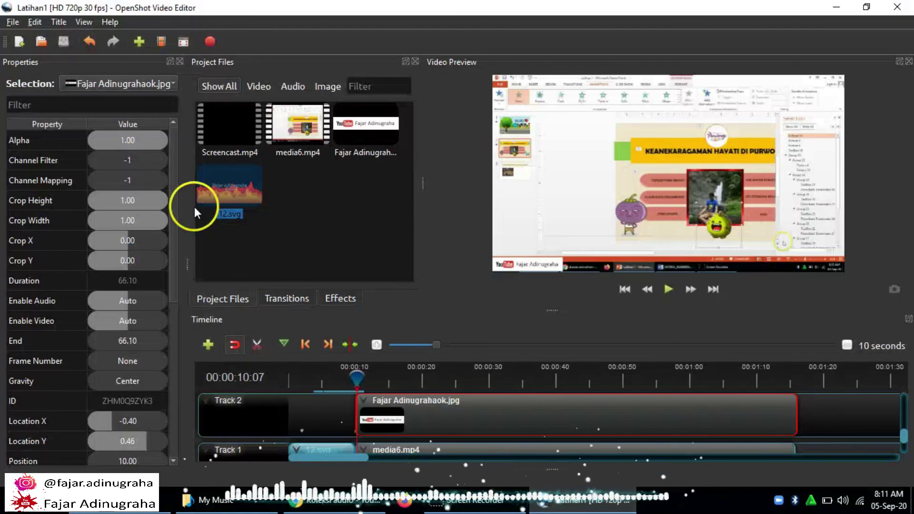
left_click(12, 22)
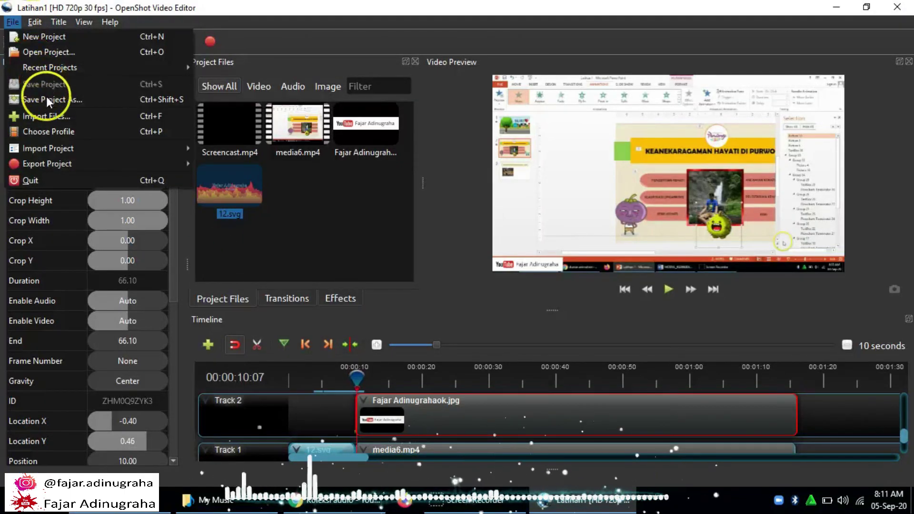
left_click(50, 116)
left_click(67, 163)
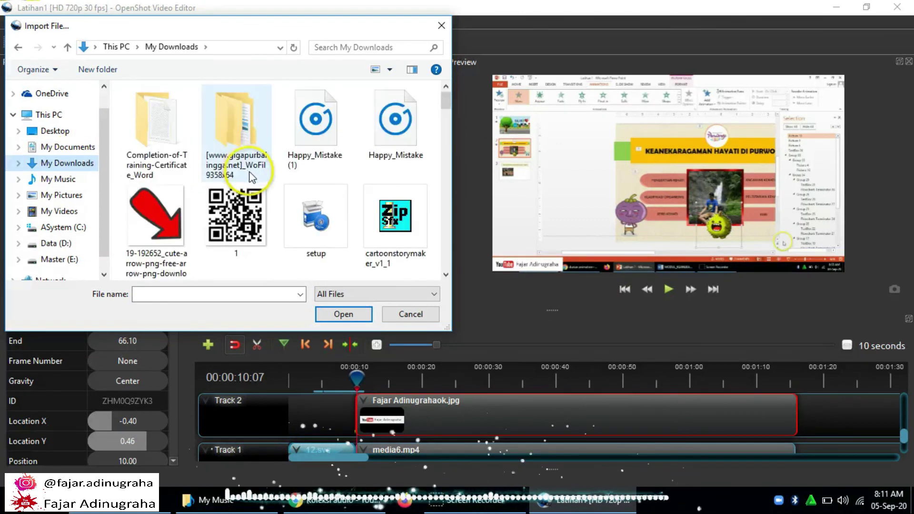
left_click(293, 157)
left_click(344, 314)
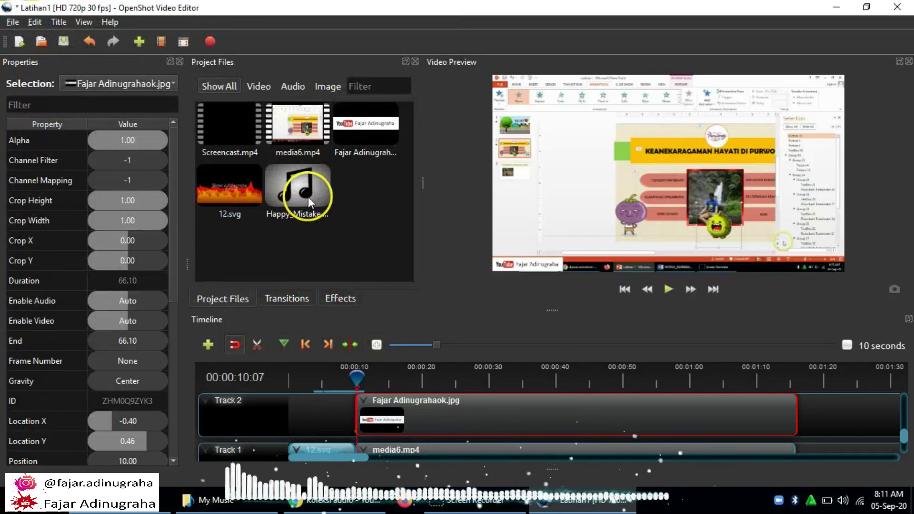
Place the Happy_Mistake (1).mp3 audio on the empty track above Track 2, starting at position 0.00.
left_click_drag(905, 440, 910, 428)
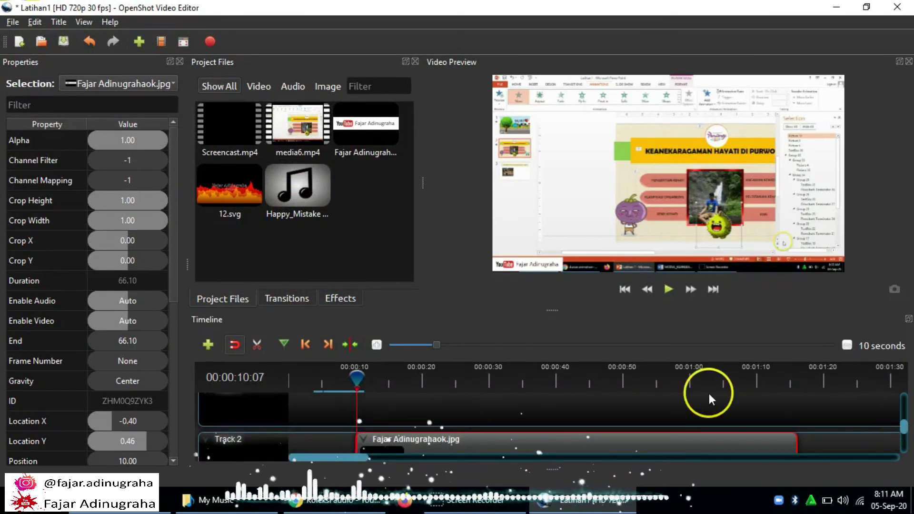
left_click(314, 193)
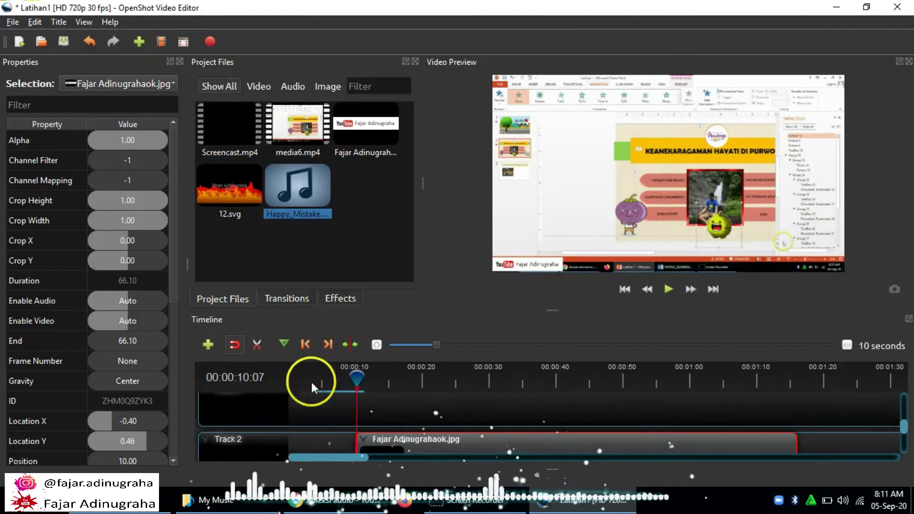
left_click_drag(303, 411, 278, 391)
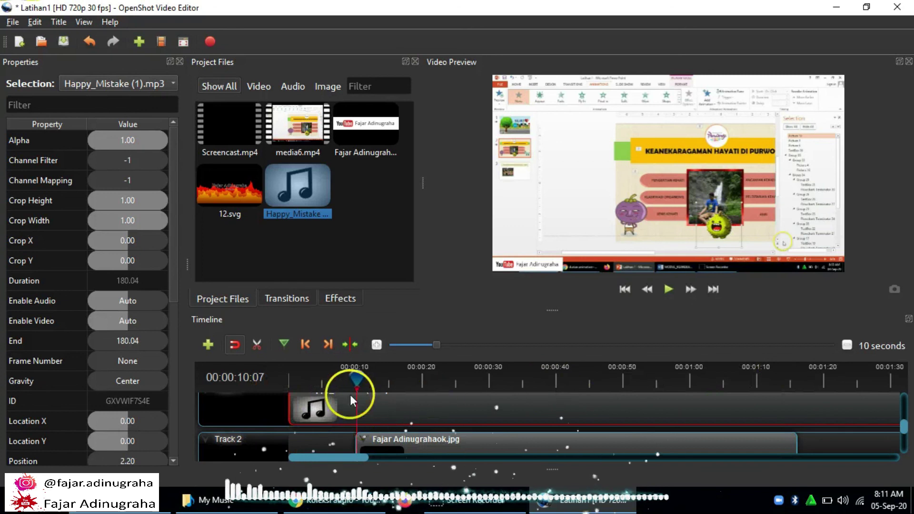
Split the Happy_Mistake (1).mp3 clip at about 12 seconds with the Razor tool.
left_click_drag(371, 378, 368, 377)
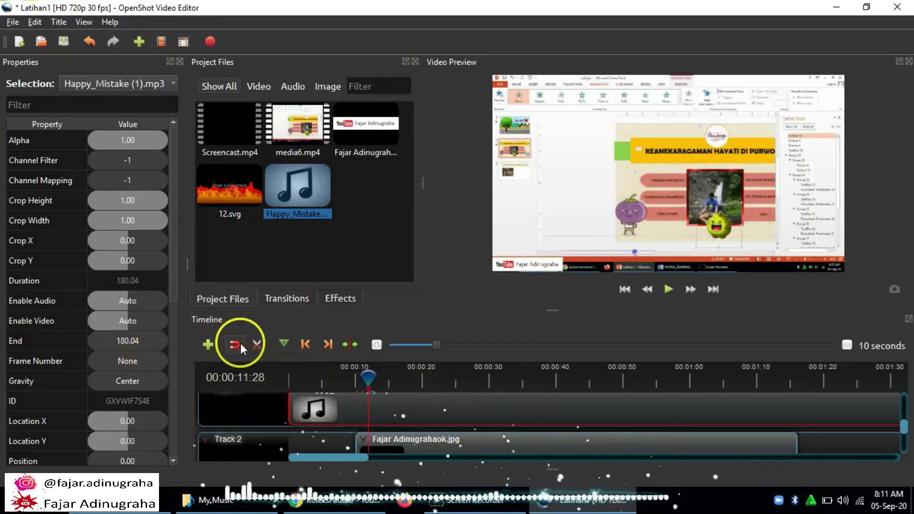
left_click(373, 407)
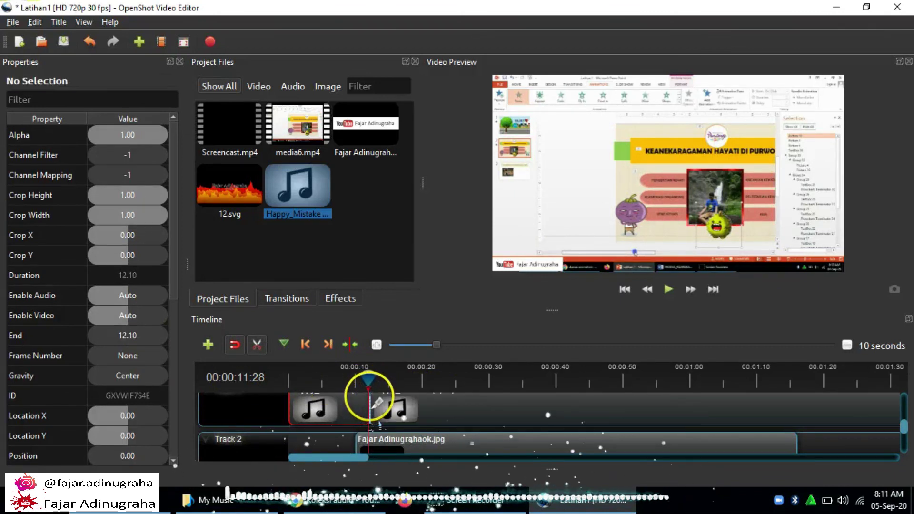
left_click(257, 339)
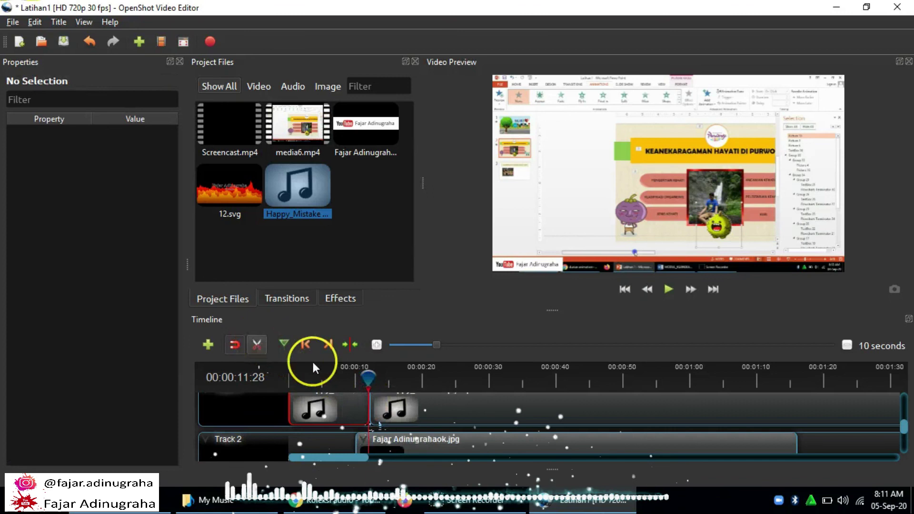
Try to remove the part of the Happy_Mistake (1).mp3 clip after the cut, and undo the removal.
right_click(416, 405)
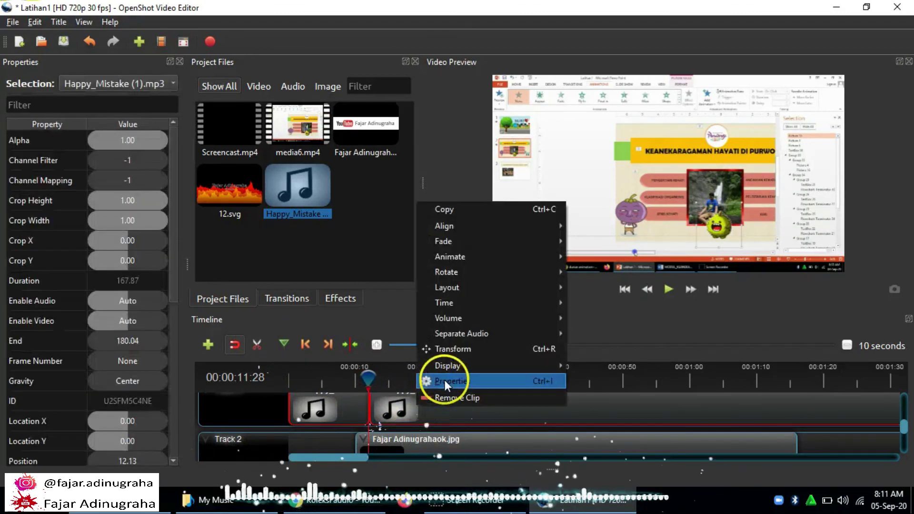
left_click(456, 398)
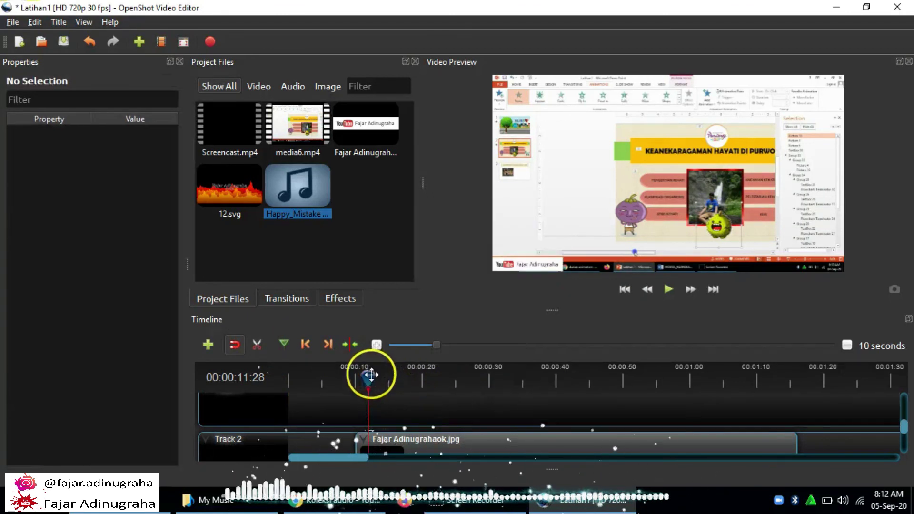
key("ctrl+z")
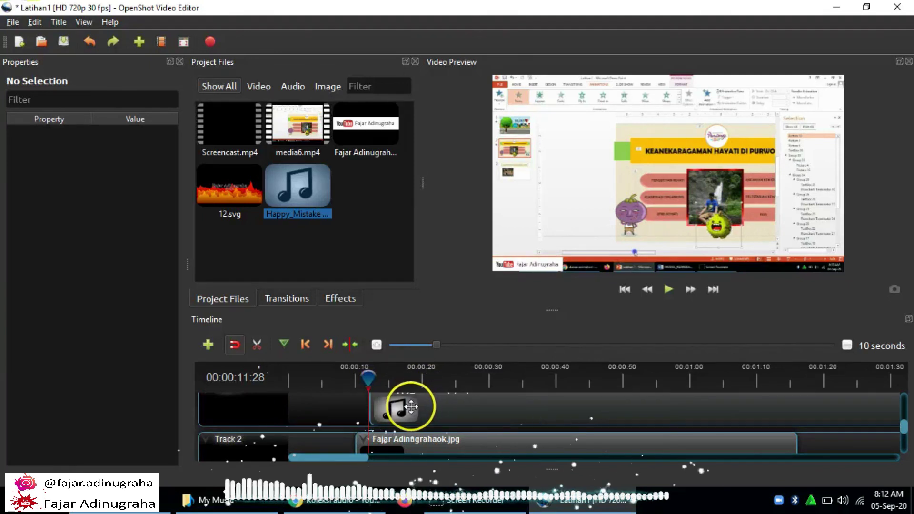
key("ctrl+z")
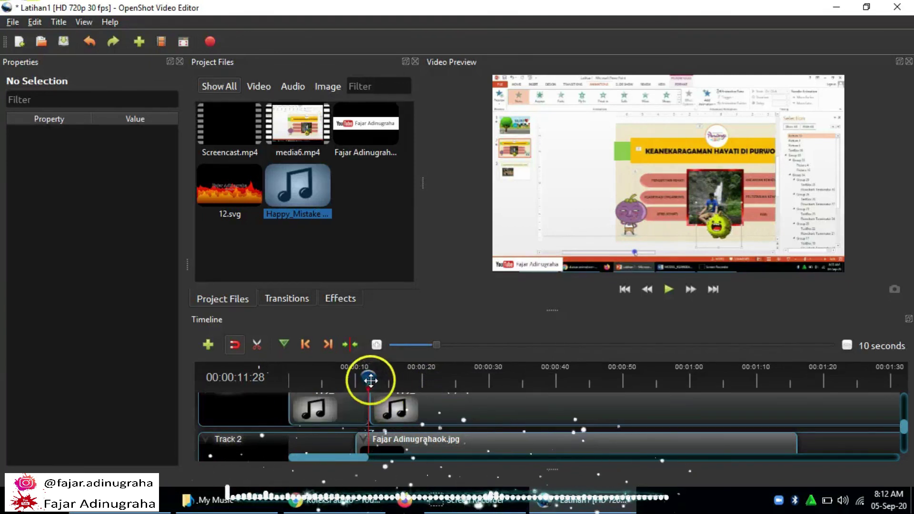
Remove the part of the Happy_Mistake (1).mp3 clip that follows the cut at about 12 seconds.
left_click_drag(377, 379, 393, 388)
right_click(412, 404)
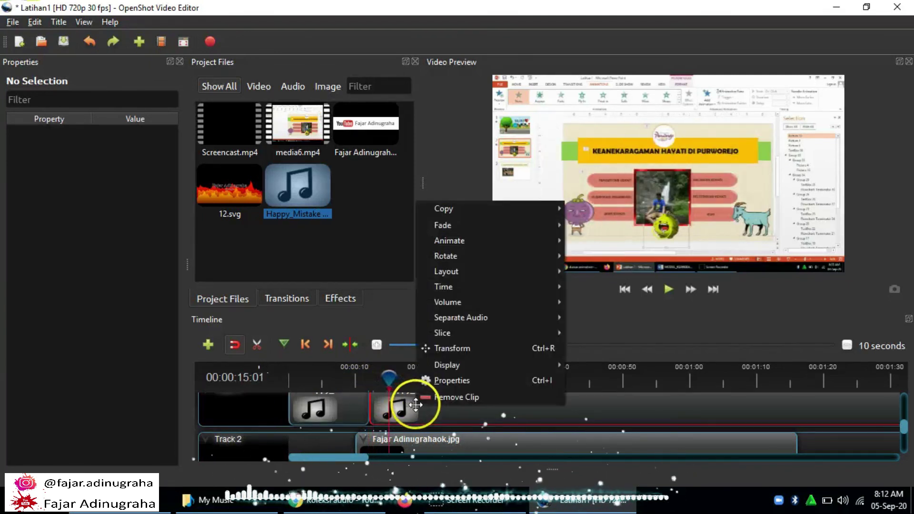
left_click(444, 397)
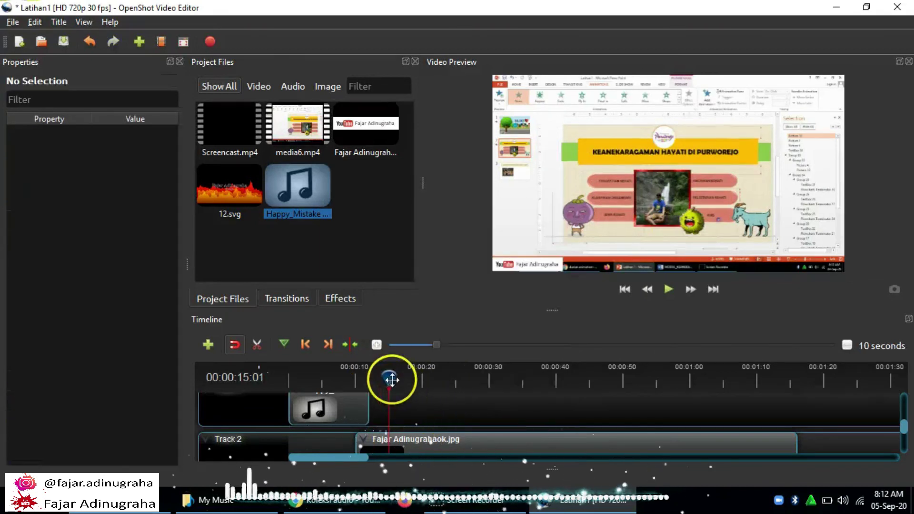
Play the timeline from the beginning past the end of the Happy_Mistake (1).mp3 clip to check the music.
left_click(264, 383)
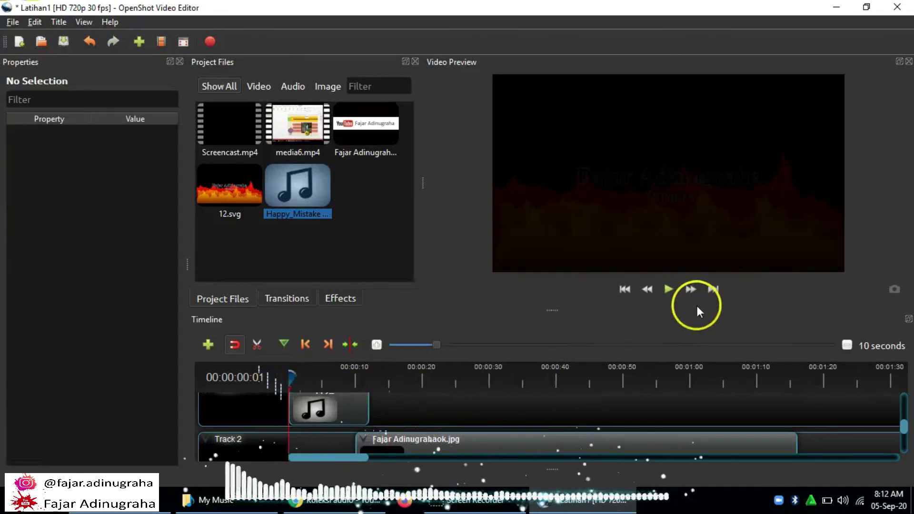
left_click(668, 291)
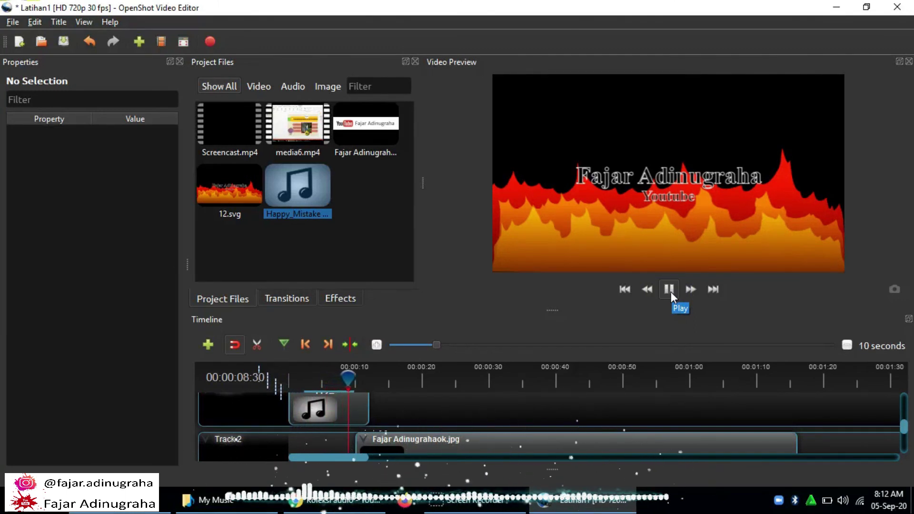
left_click(669, 290)
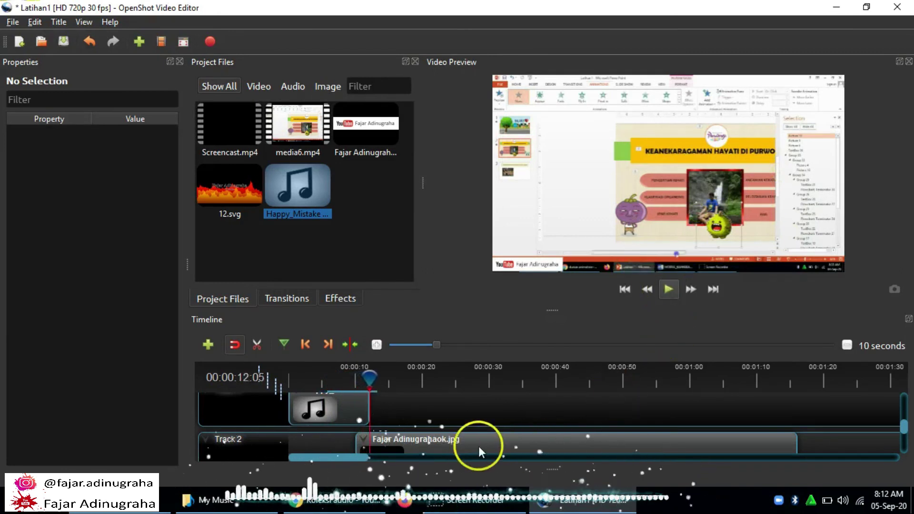
Trim the end of the Happy_Mistake (1).mp3 clip back to about 10.6 seconds and preview the transition there.
left_click(427, 343)
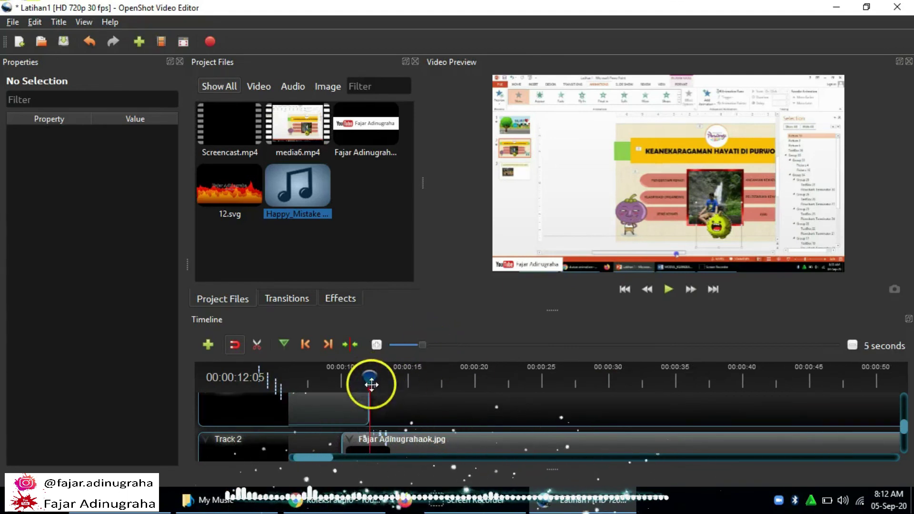
left_click(447, 345)
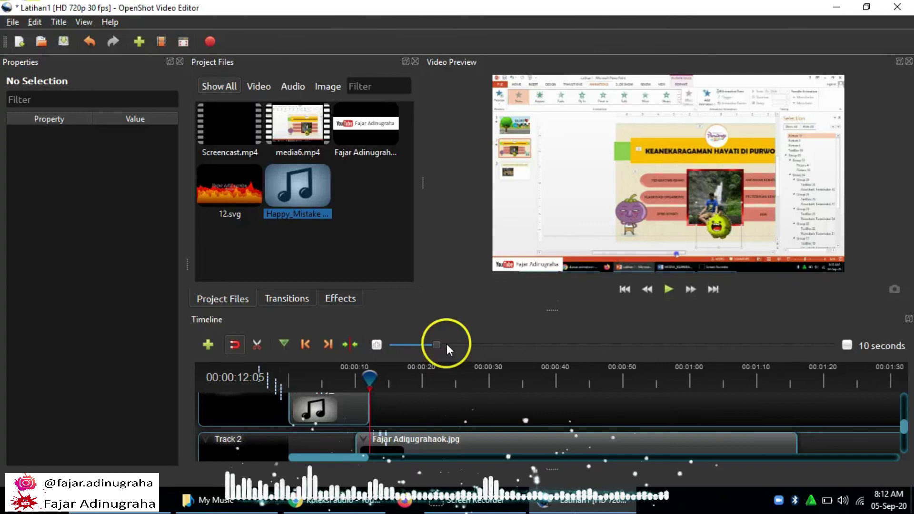
left_click(450, 344)
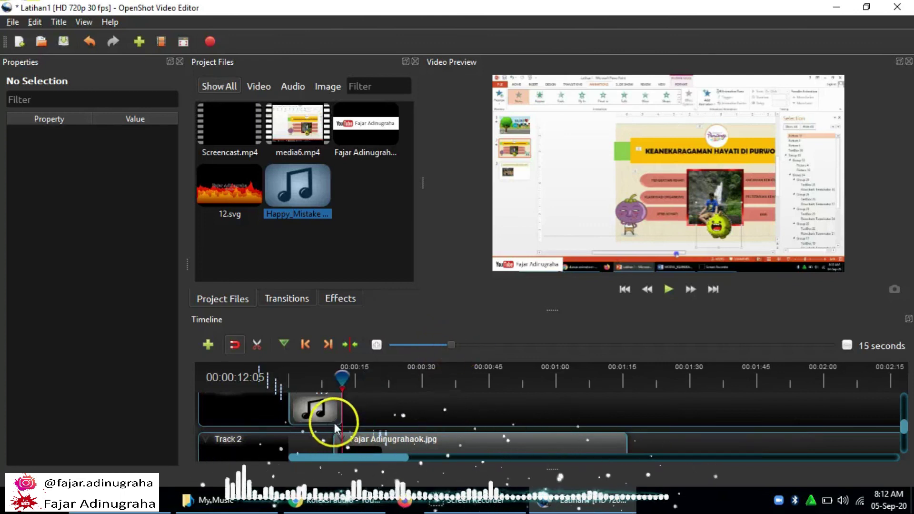
left_click(422, 345)
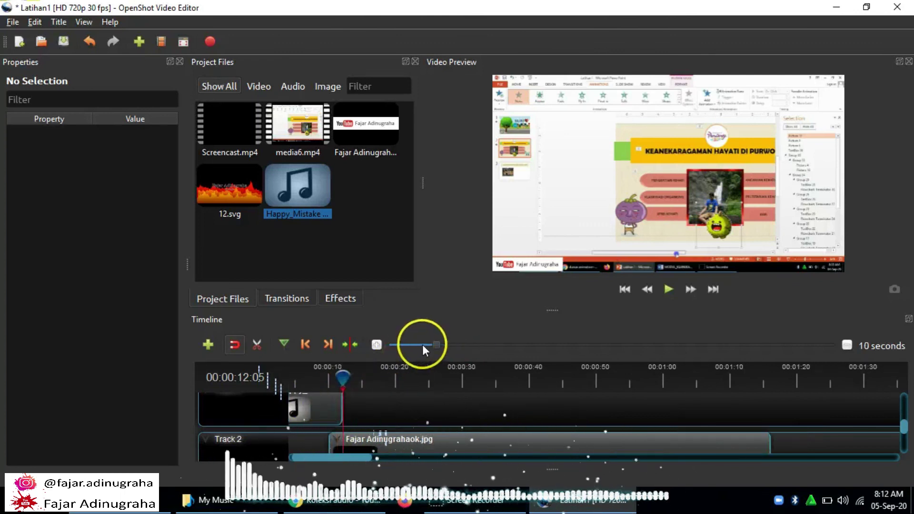
left_click_drag(336, 377, 329, 377)
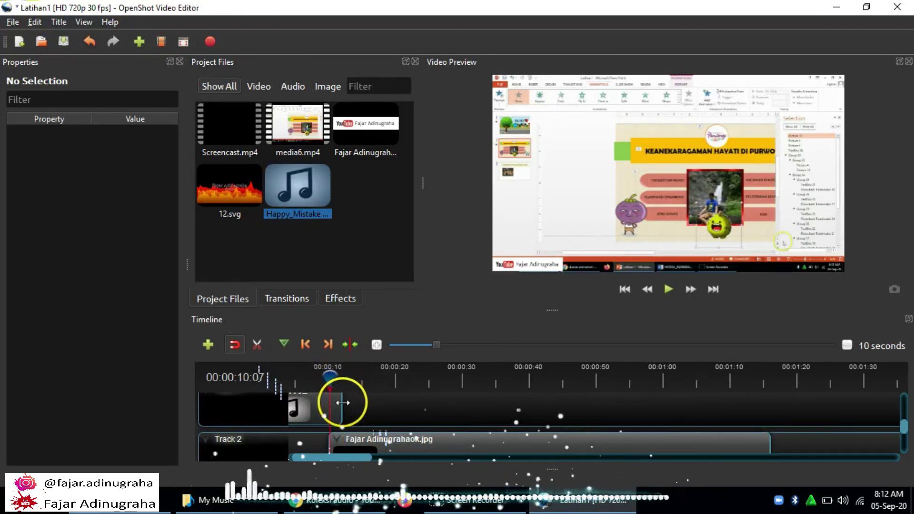
left_click_drag(339, 400, 314, 381)
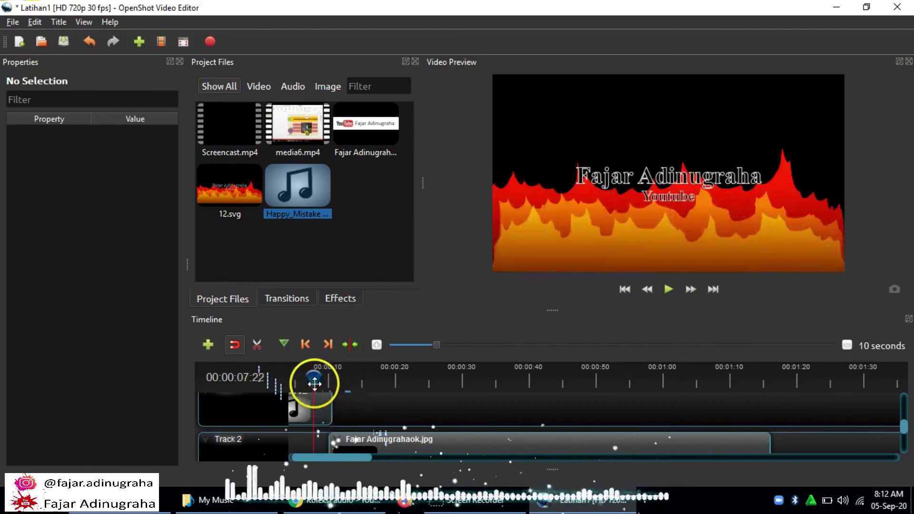
left_click(669, 289)
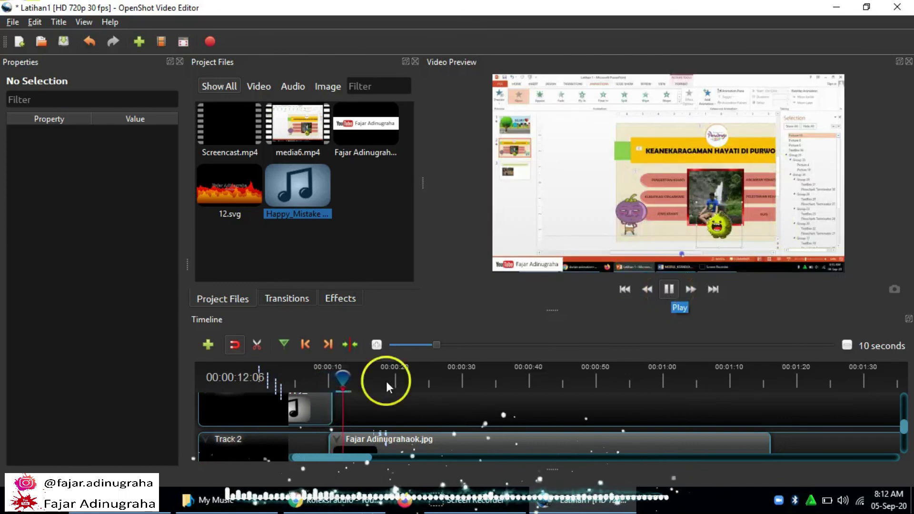
left_click(668, 289)
Set the volume at the start of the Happy_Mistake (1).mp3 clip to 60%.
left_click_drag(315, 458, 312, 457)
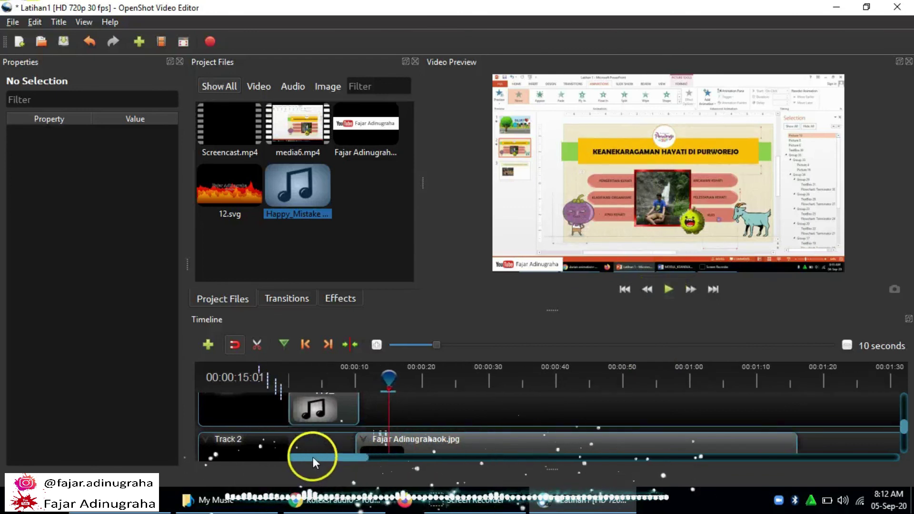
right_click(333, 408)
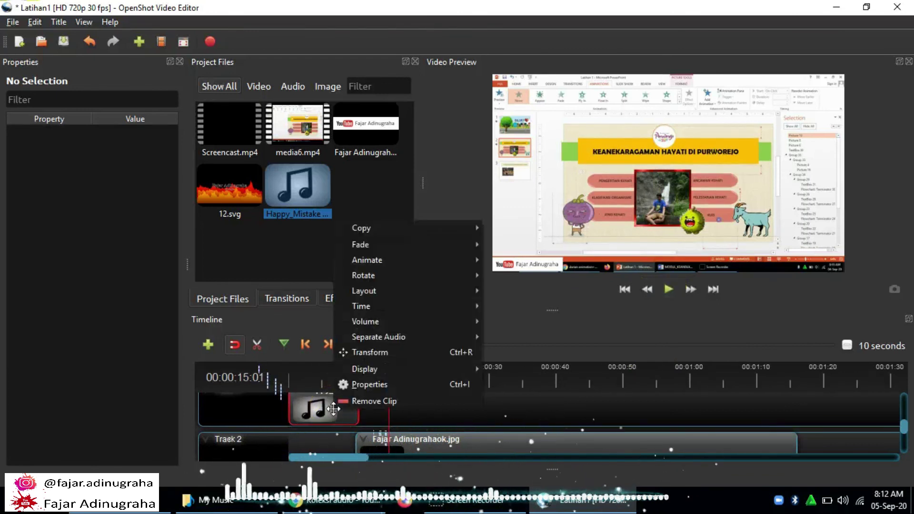
mouse_move(386, 318)
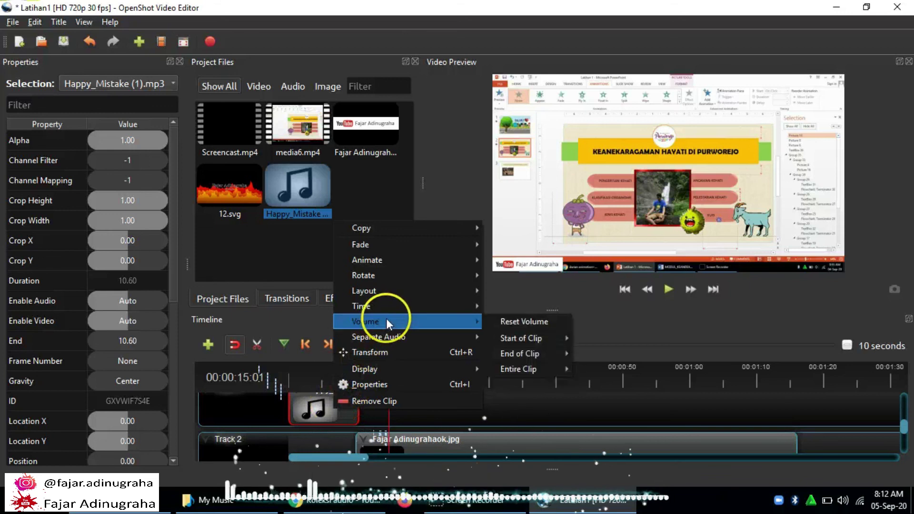
mouse_move(519, 338)
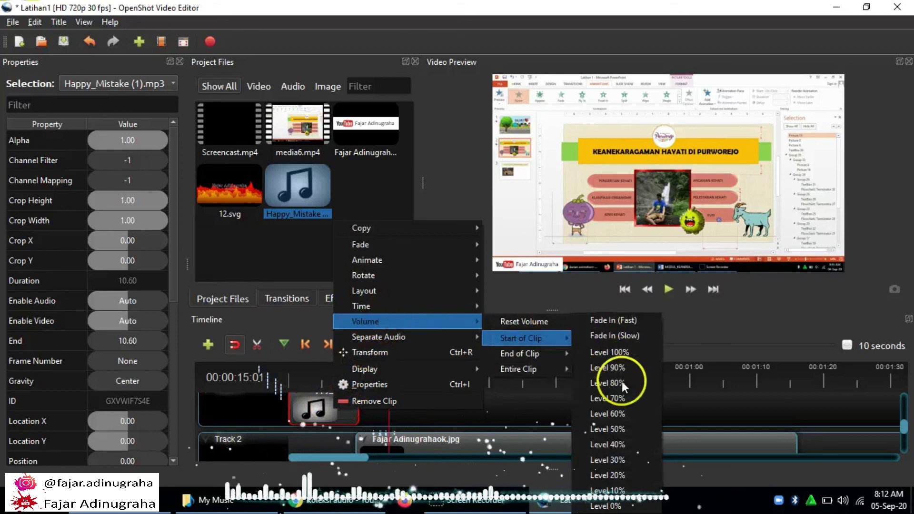
left_click(620, 412)
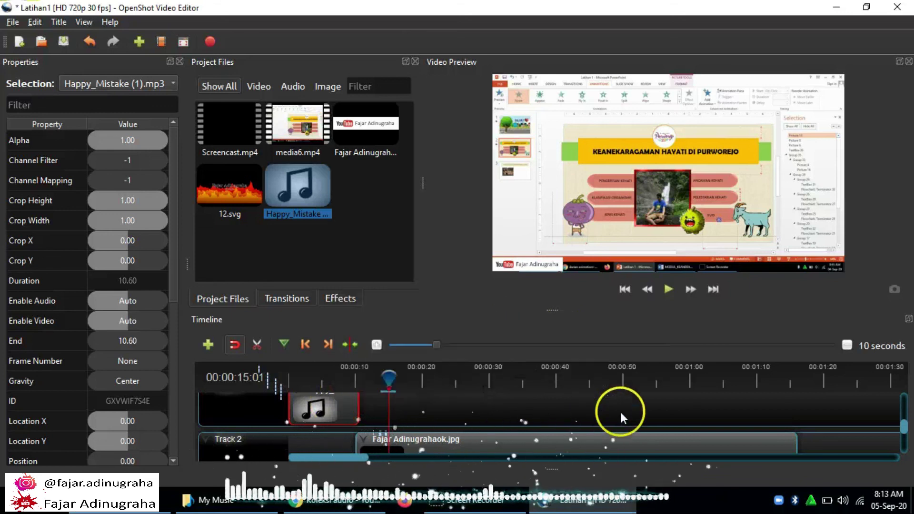
Set the volume at the end of the Happy_Mistake (1).mp3 clip to 30%.
right_click(337, 410)
mouse_move(403, 325)
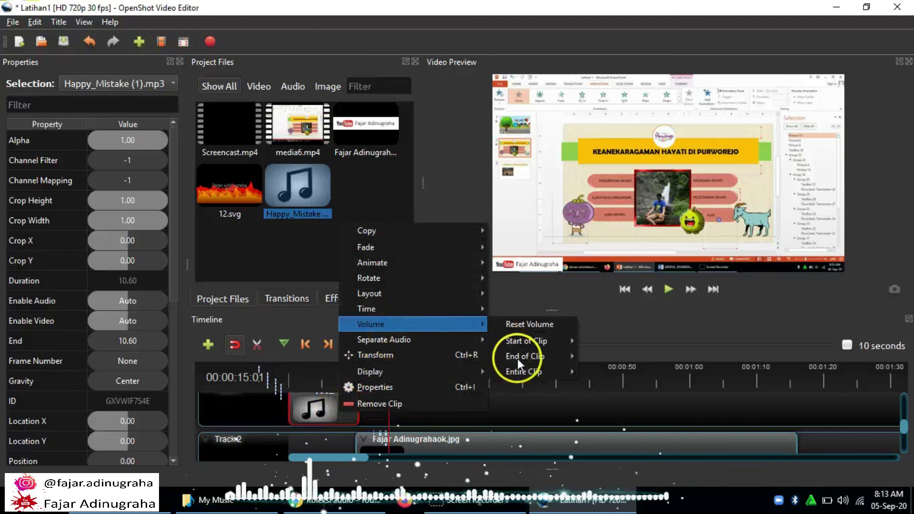
mouse_move(550, 355)
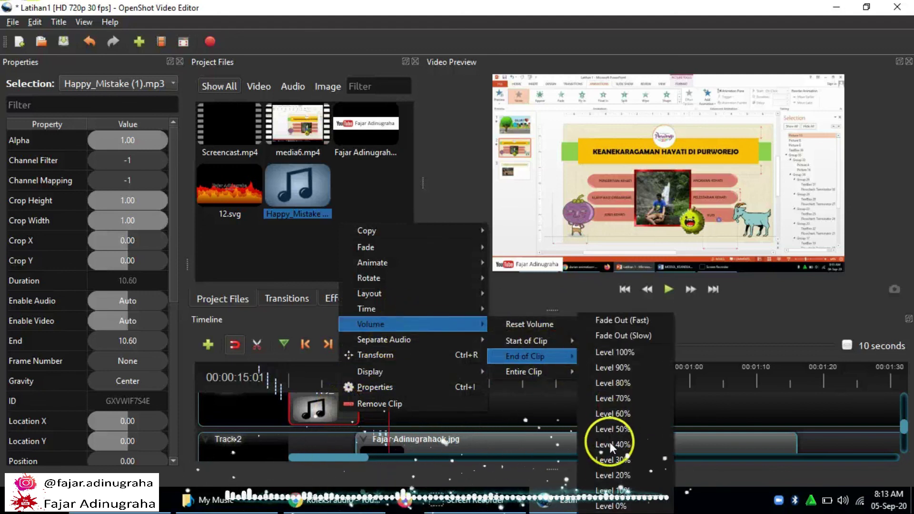
left_click(613, 460)
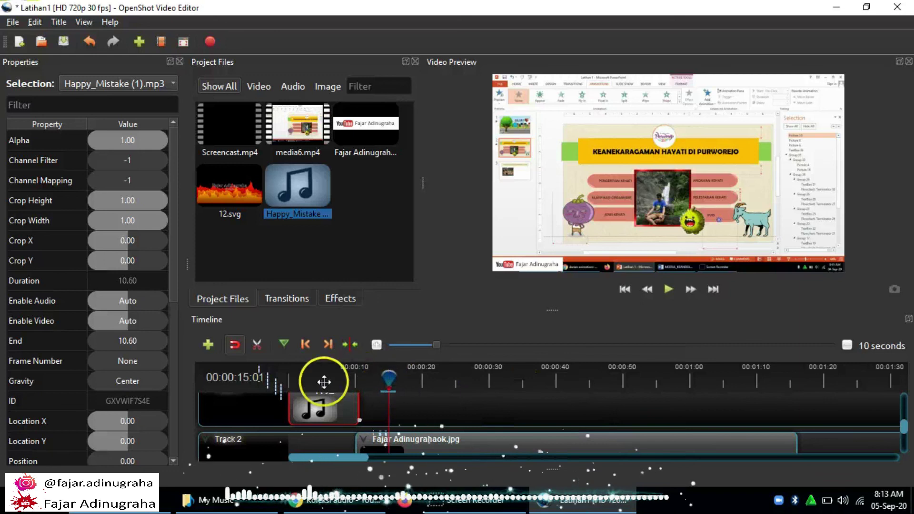
Play the opening title from near the start to check how the music volume fades.
left_click(253, 386)
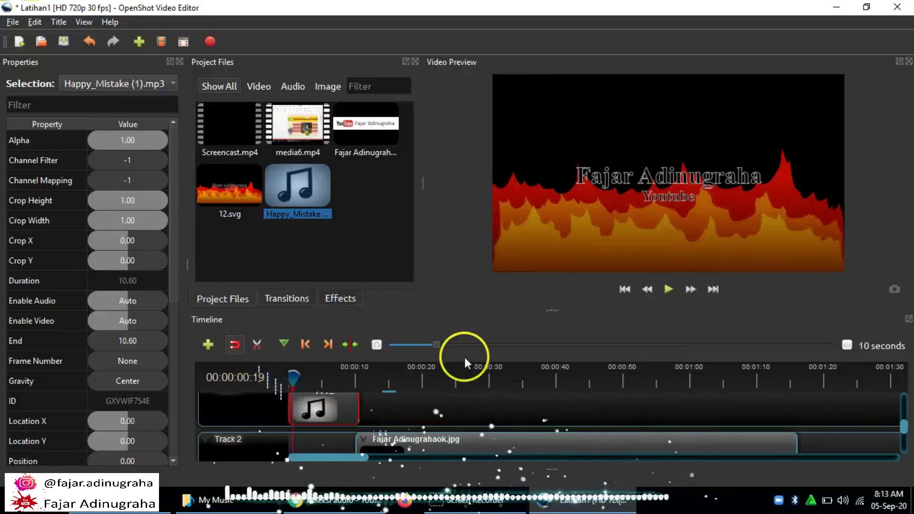
left_click(669, 289)
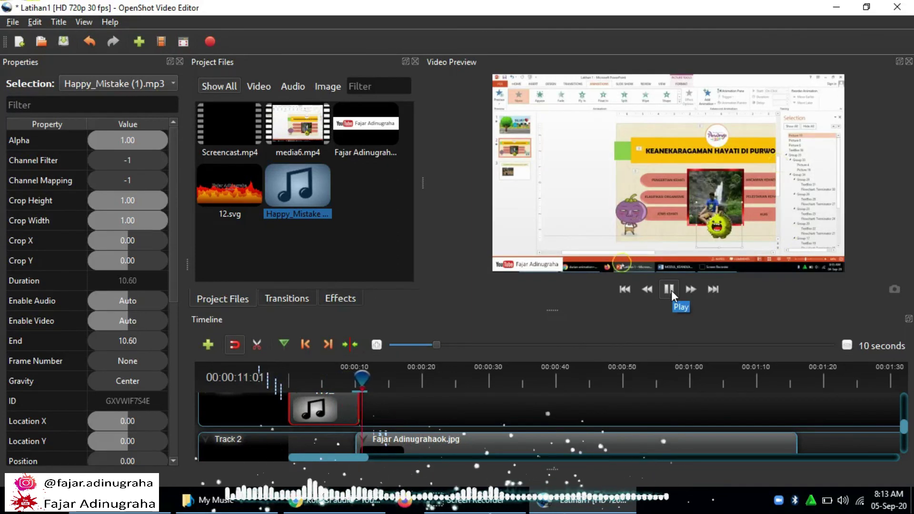
left_click(669, 289)
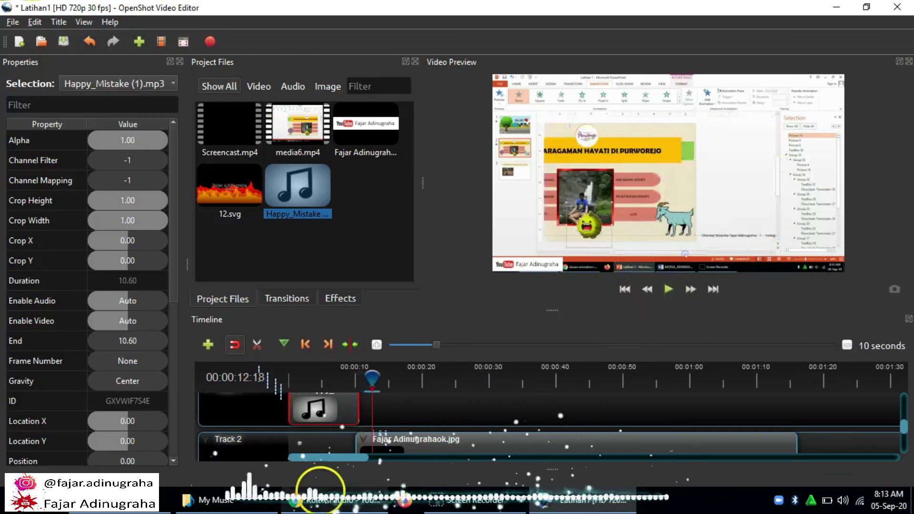
Set the volume at the end of the Happy_Mistake (1).mp3 clip to 0% and play the opening again.
right_click(310, 410)
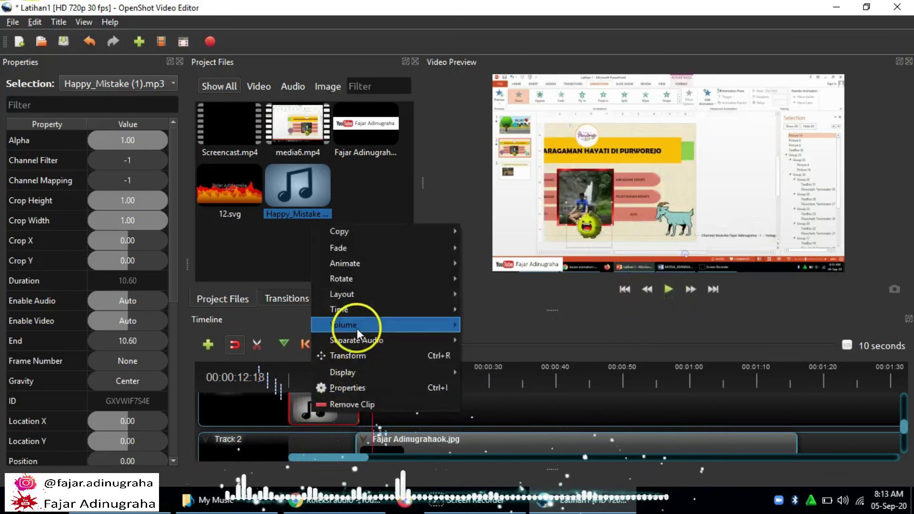
mouse_move(356, 326)
mouse_move(523, 358)
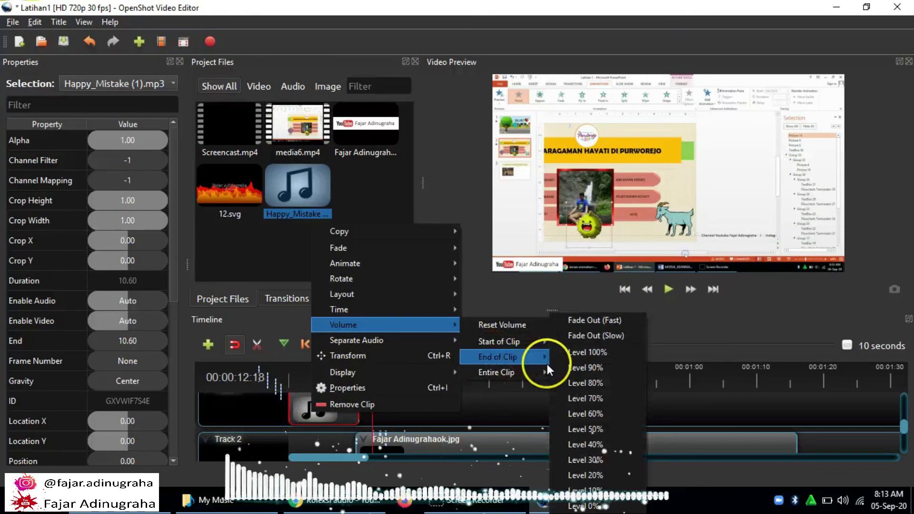
left_click(587, 506)
left_click_drag(373, 379, 256, 387)
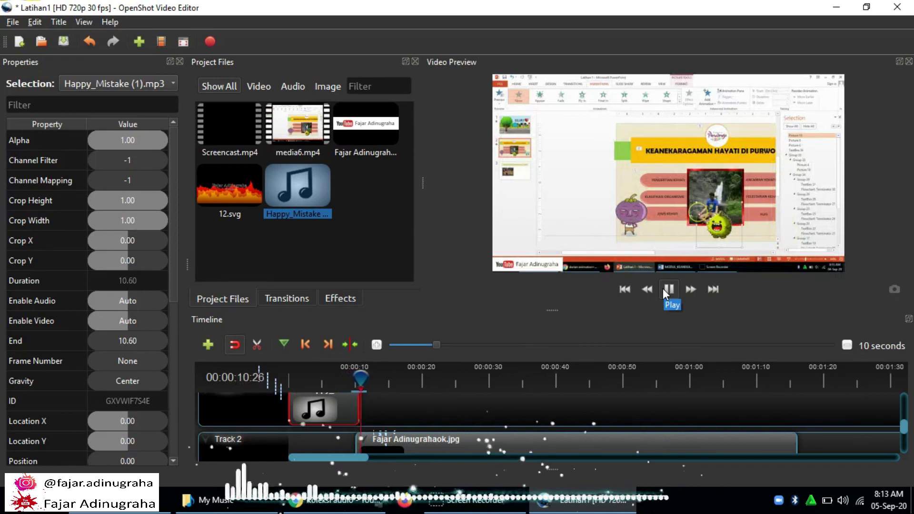
left_click(669, 289)
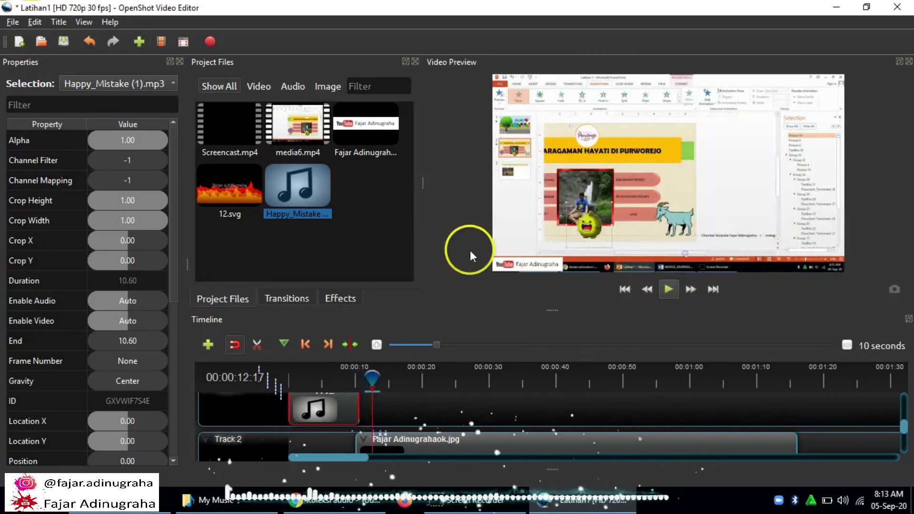
Start a video export of the project and name the output file LatihanOkeOce.
left_click(11, 23)
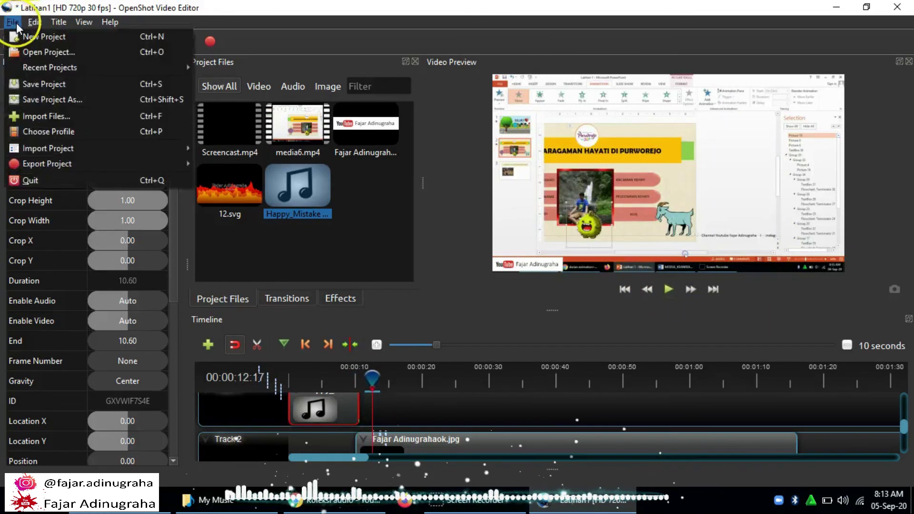
mouse_move(56, 163)
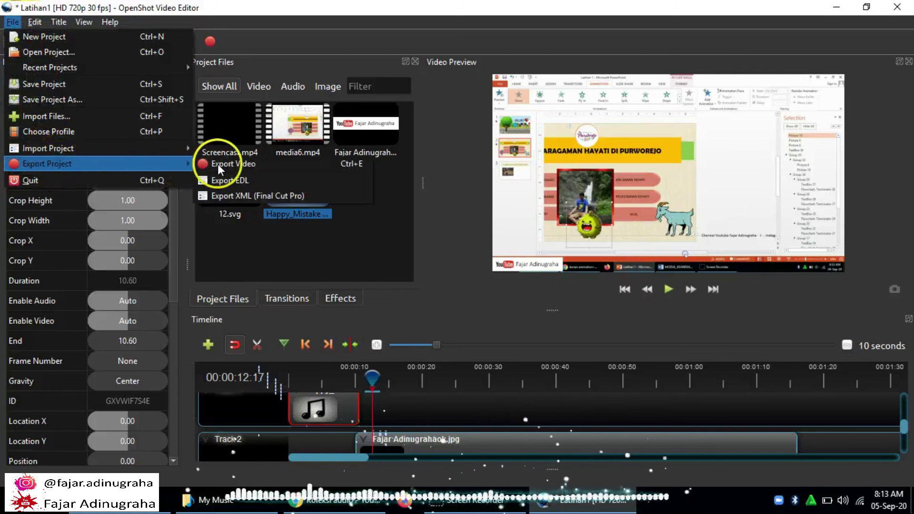
left_click(234, 165)
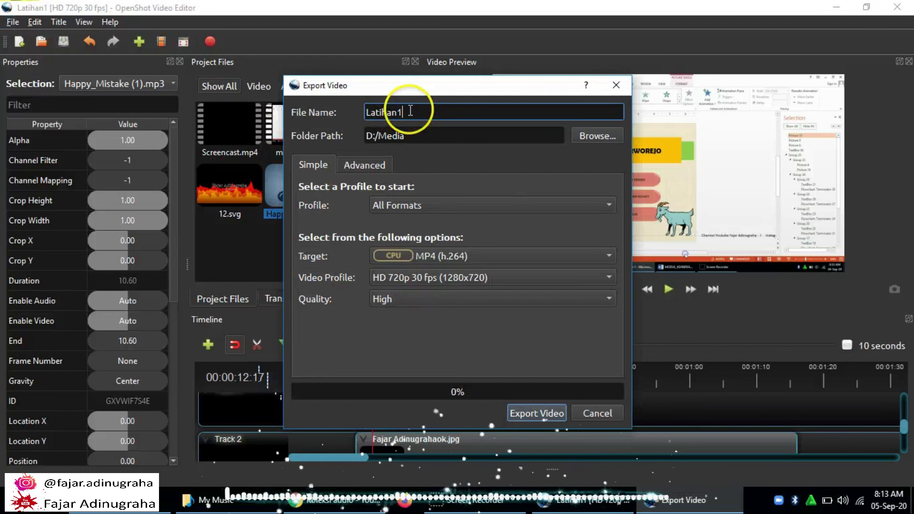
left_click_drag(407, 111, 398, 111)
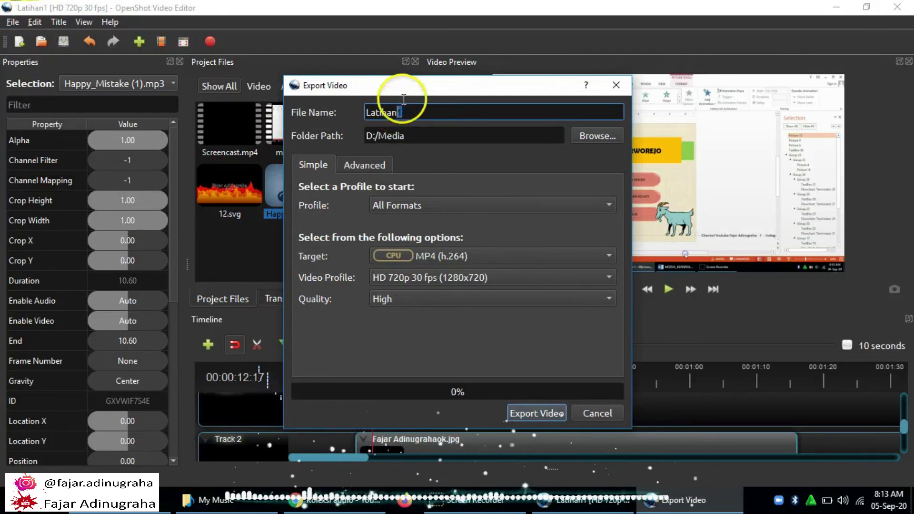
type("OkeOce")
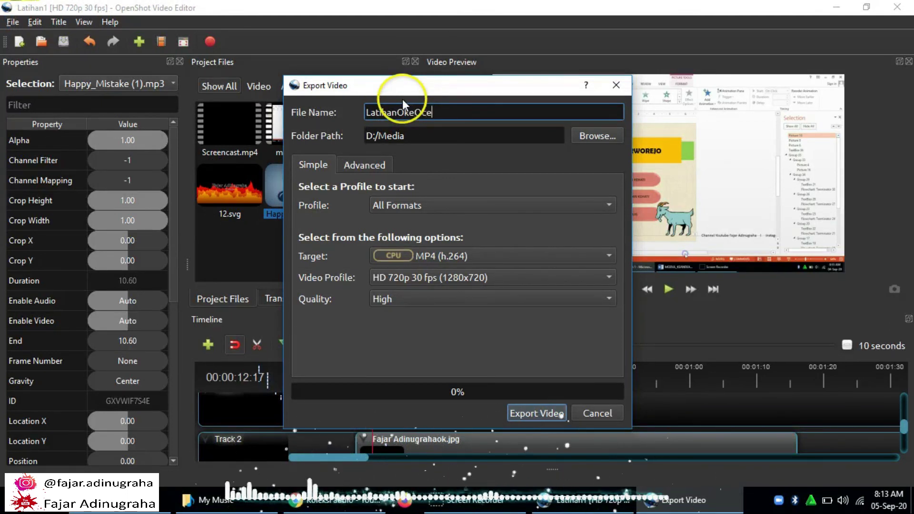
Choose the Media folder on drive D as the export destination, export the video, and close the finished export.
left_click(611, 135)
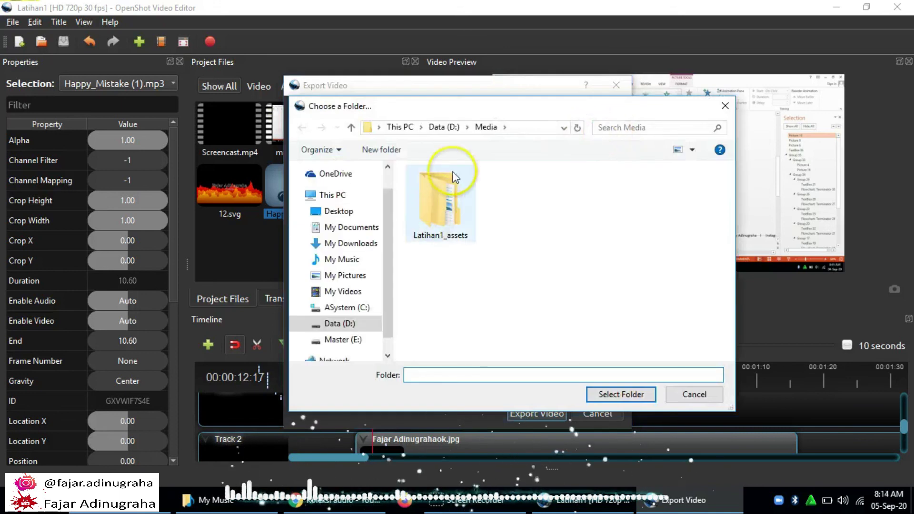
left_click(442, 126)
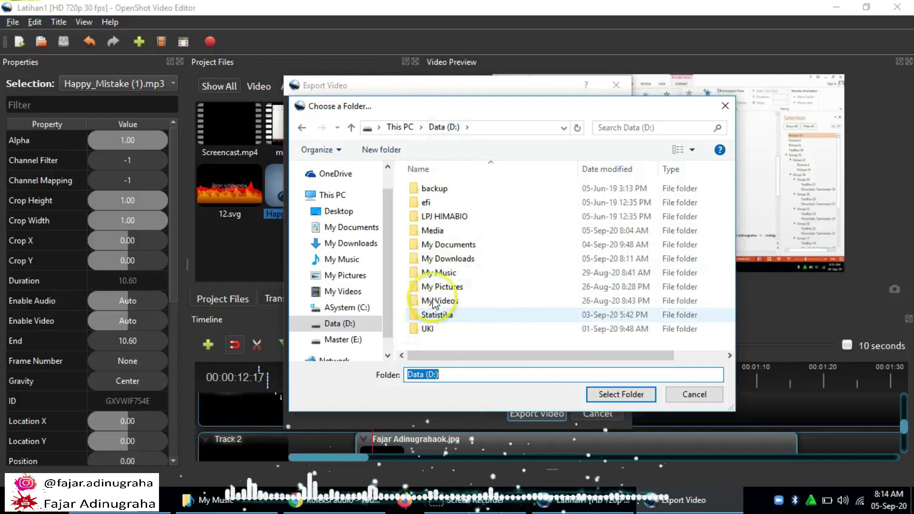
double_click(431, 230)
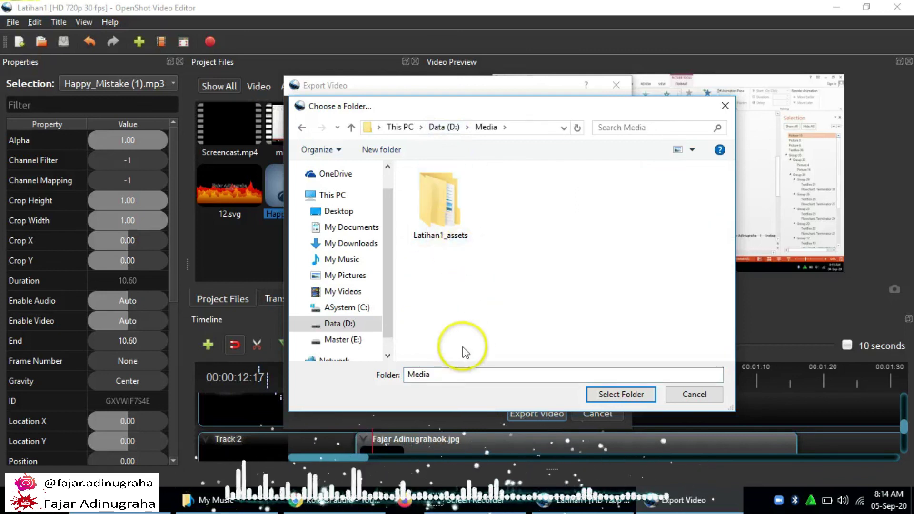
left_click(443, 127)
double_click(432, 230)
left_click(620, 395)
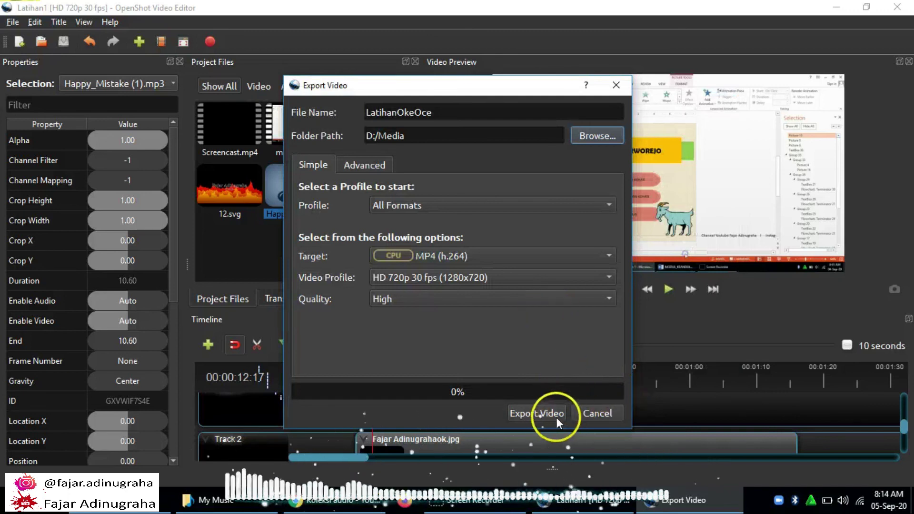
left_click(544, 411)
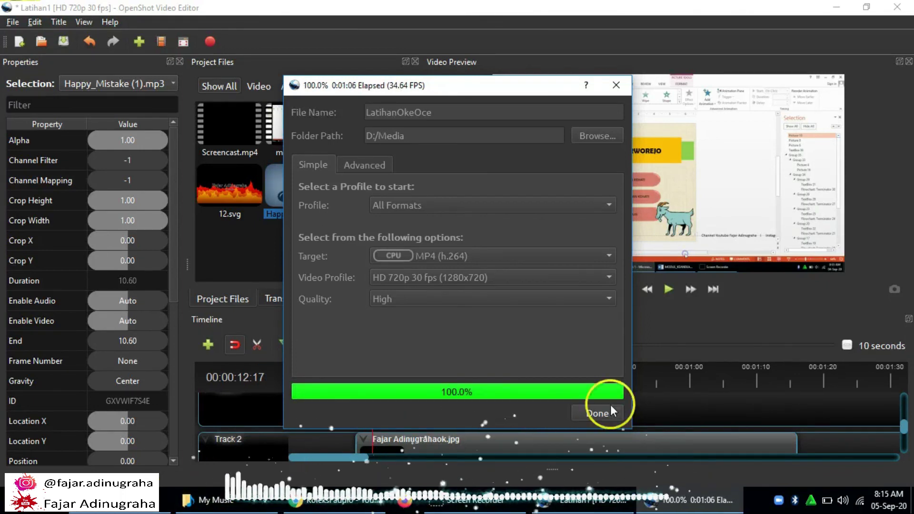
left_click(602, 412)
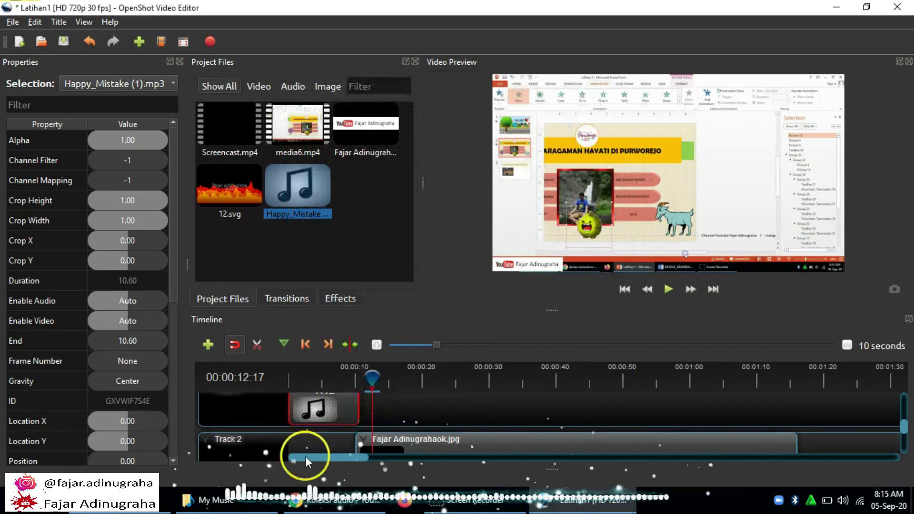
Switch to the Media folder in File Explorer and delete the Media Ala Ala video.
key("alt+Tab")
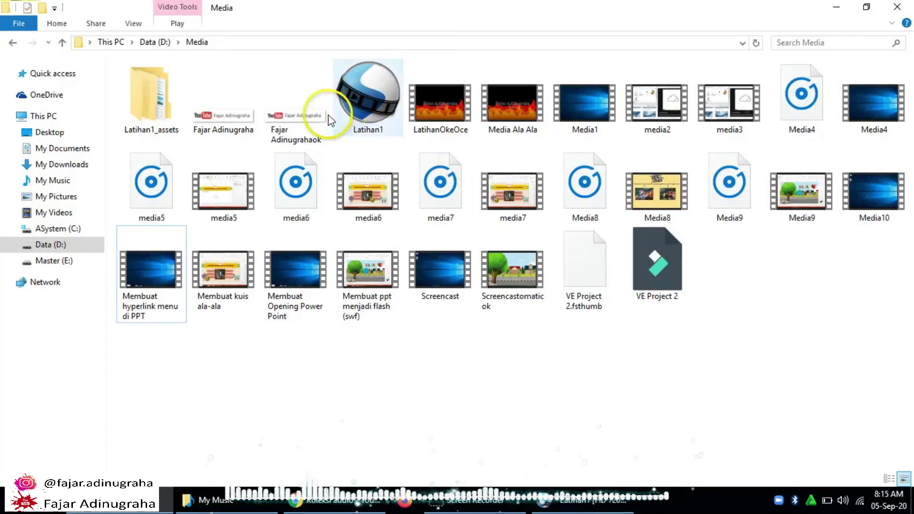
left_click(513, 122)
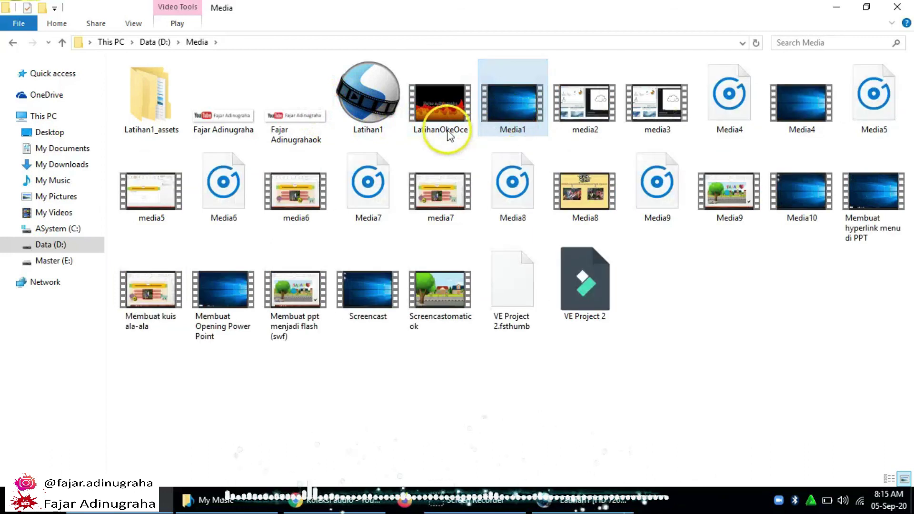
Play the exported LatihanOkeOce video to check it, then close the player and return to OpenShot.
double_click(445, 120)
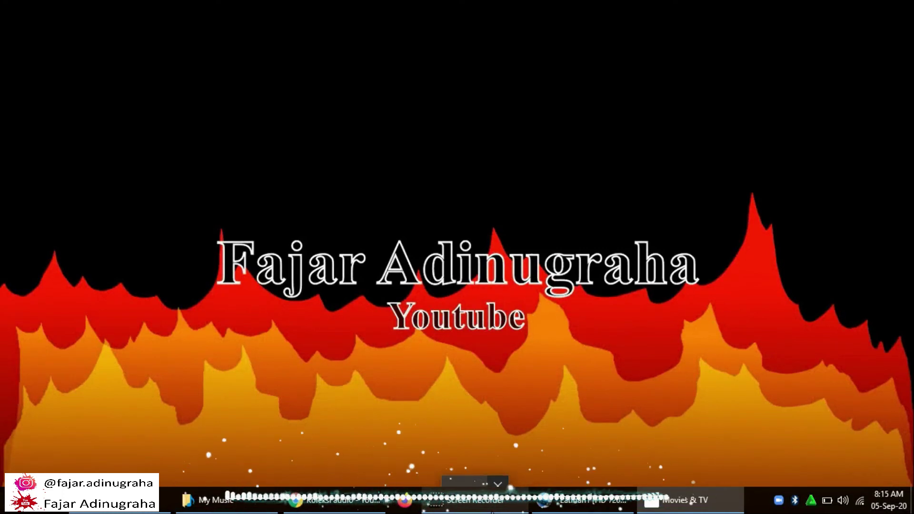
left_click(540, 262)
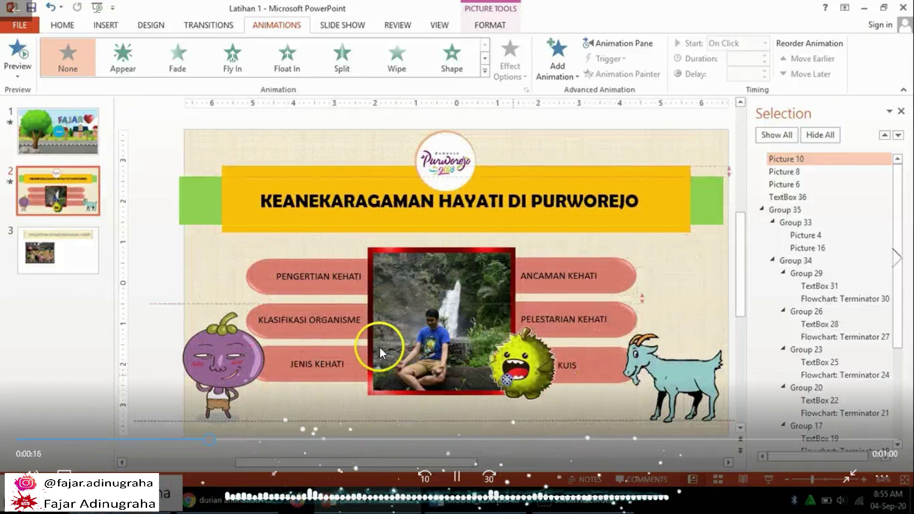
left_click(902, 7)
left_click(572, 500)
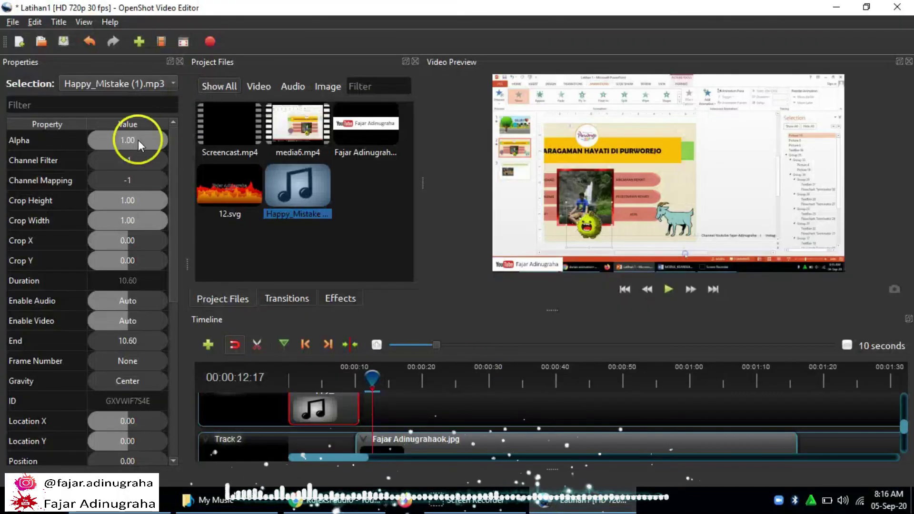
Save the current project and save a copy of it in the Media folder as Latihanokeoce.
left_click(15, 21)
left_click(27, 87)
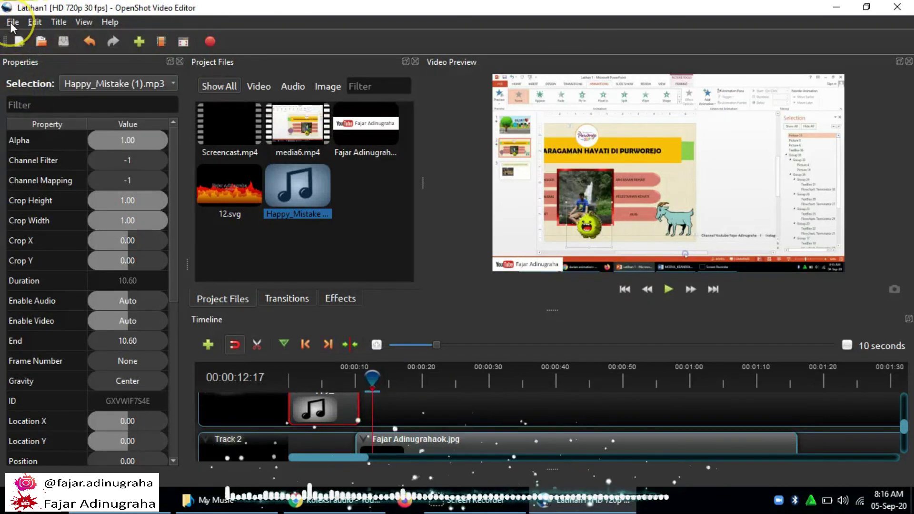
left_click(12, 23)
left_click(38, 95)
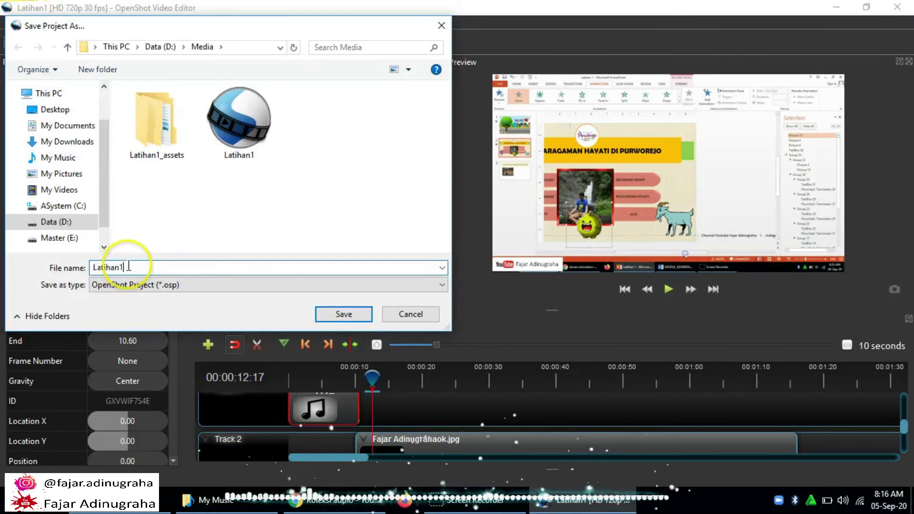
key("BackSpace")
type("oke")
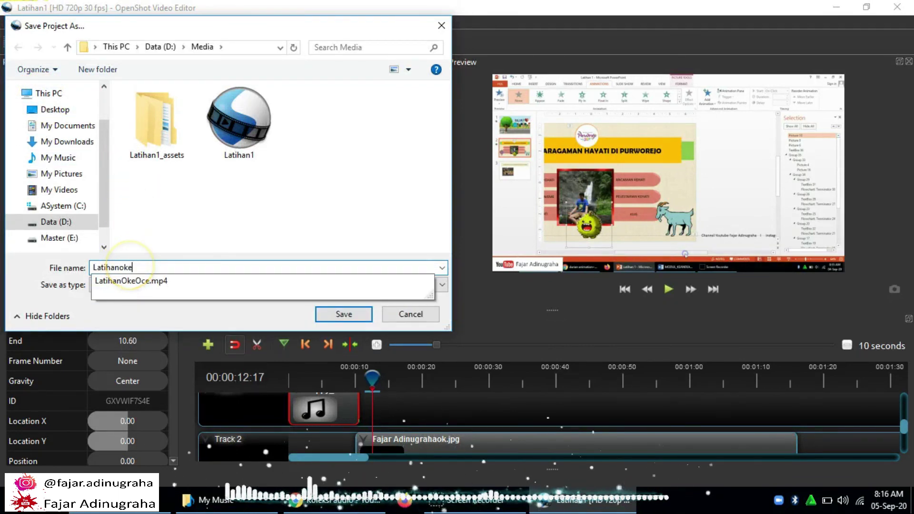
type("oce")
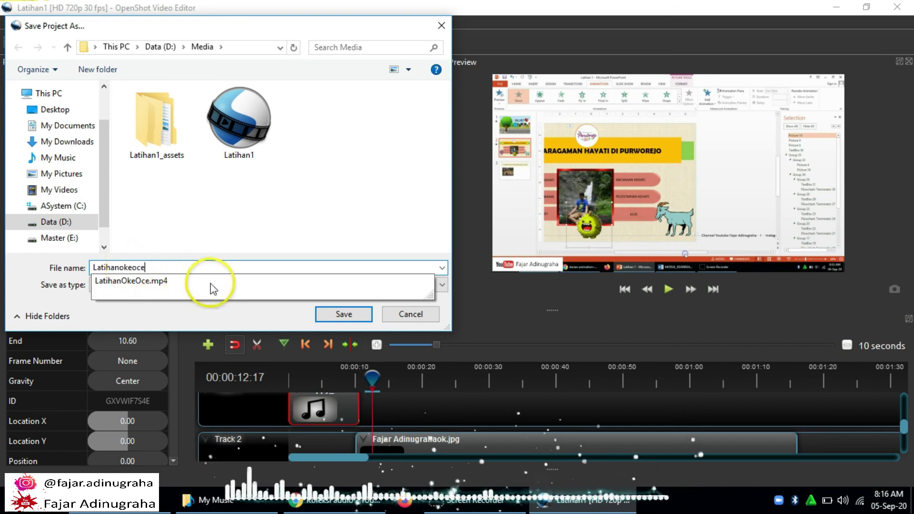
left_click(344, 314)
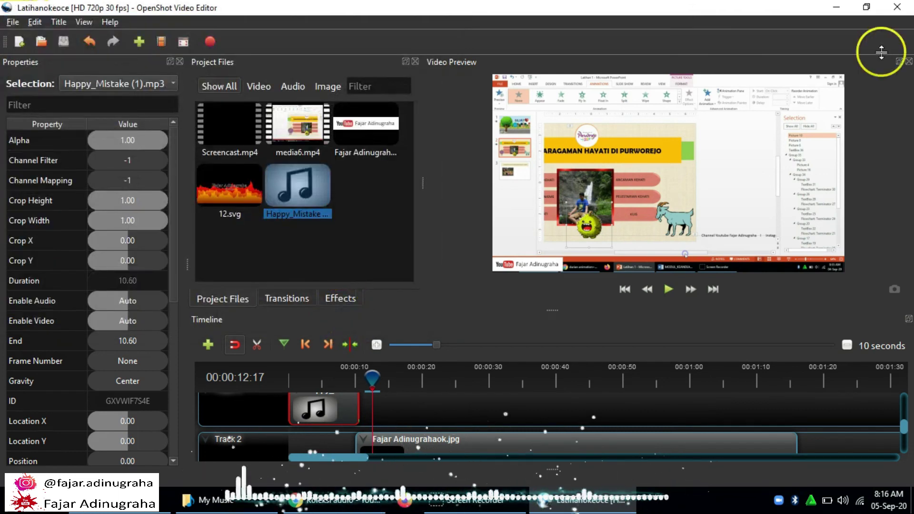
Close OpenShot and reopen the saved Latihanokeoce project from the Media folder in File Explorer.
left_click(898, 8)
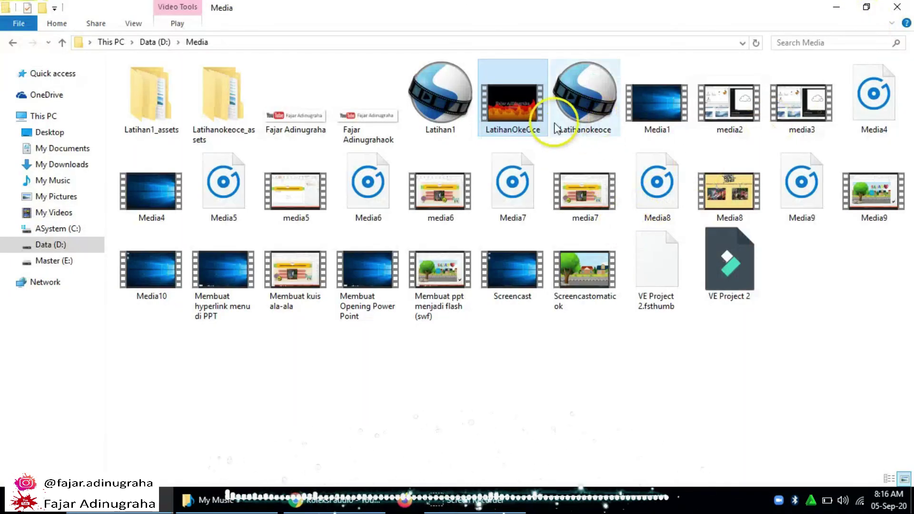
double_click(587, 115)
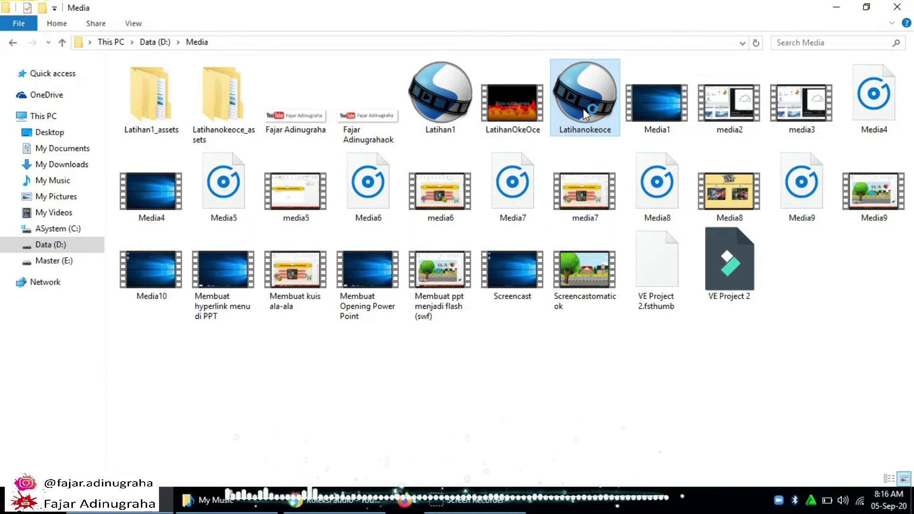